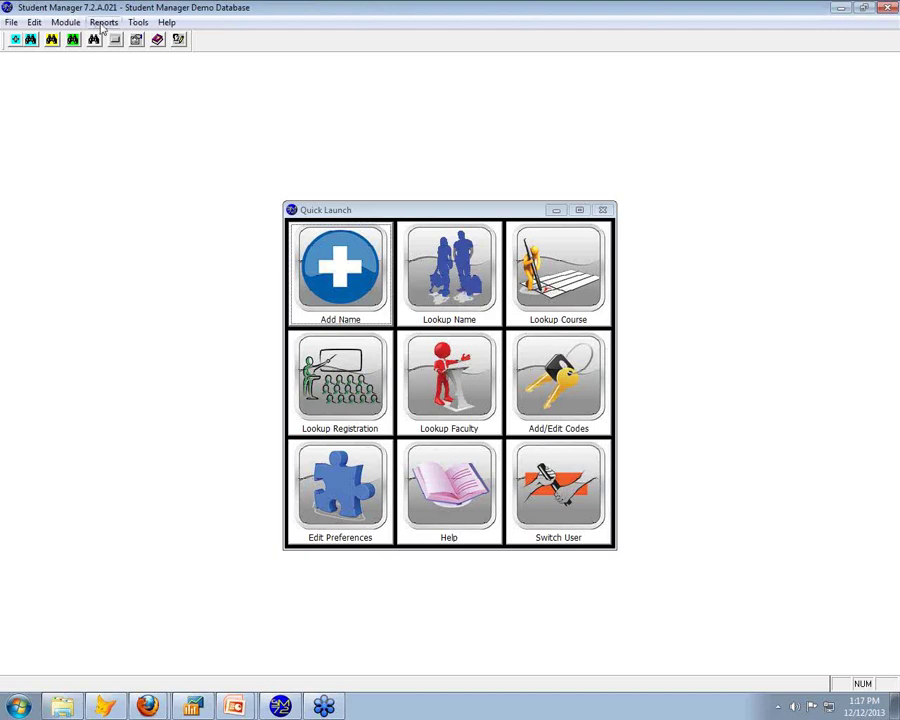
Step: Look up the registrant's name record by surname, open it and view the available Source codes
click(458, 284)
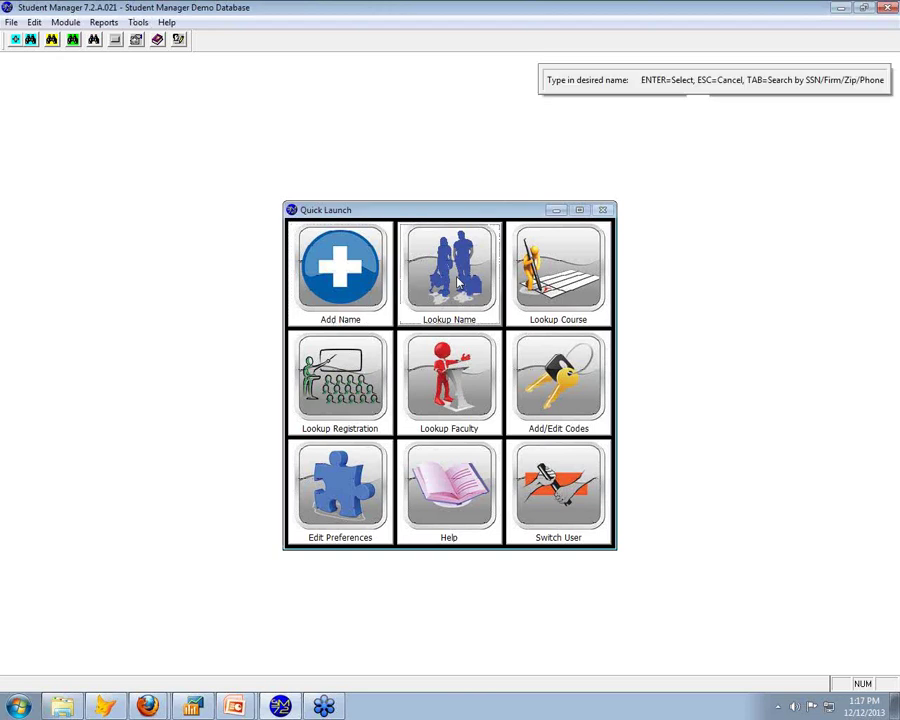
text(HAV)
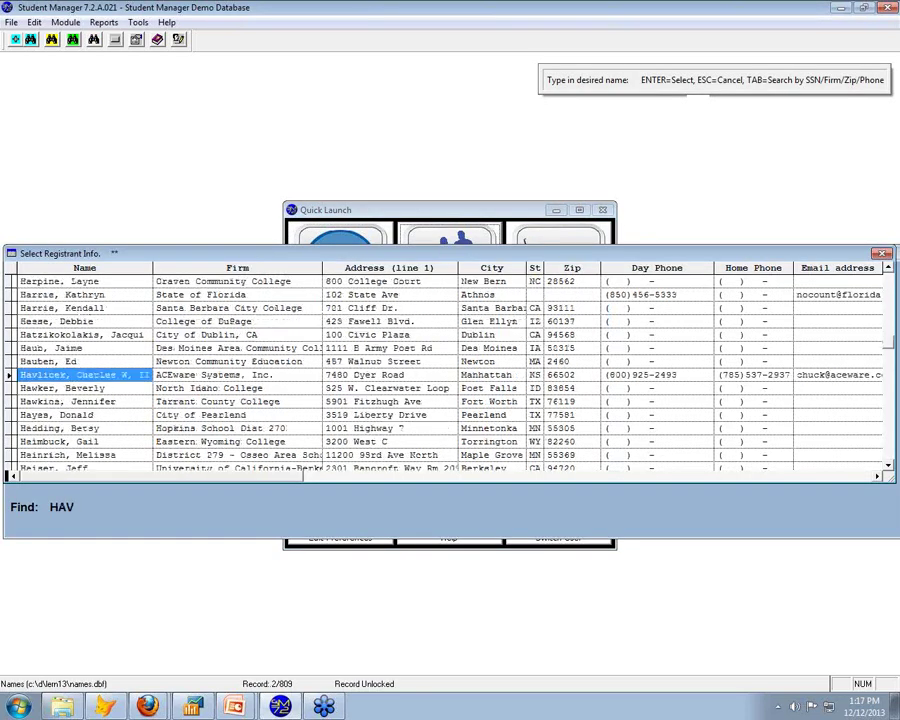
key(Return)
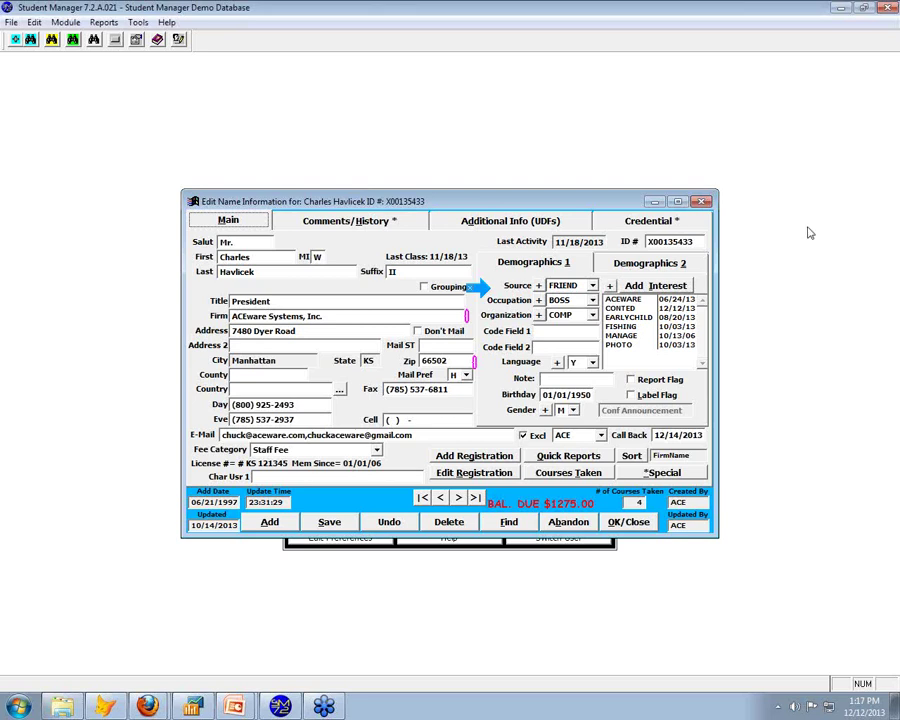
click(593, 286)
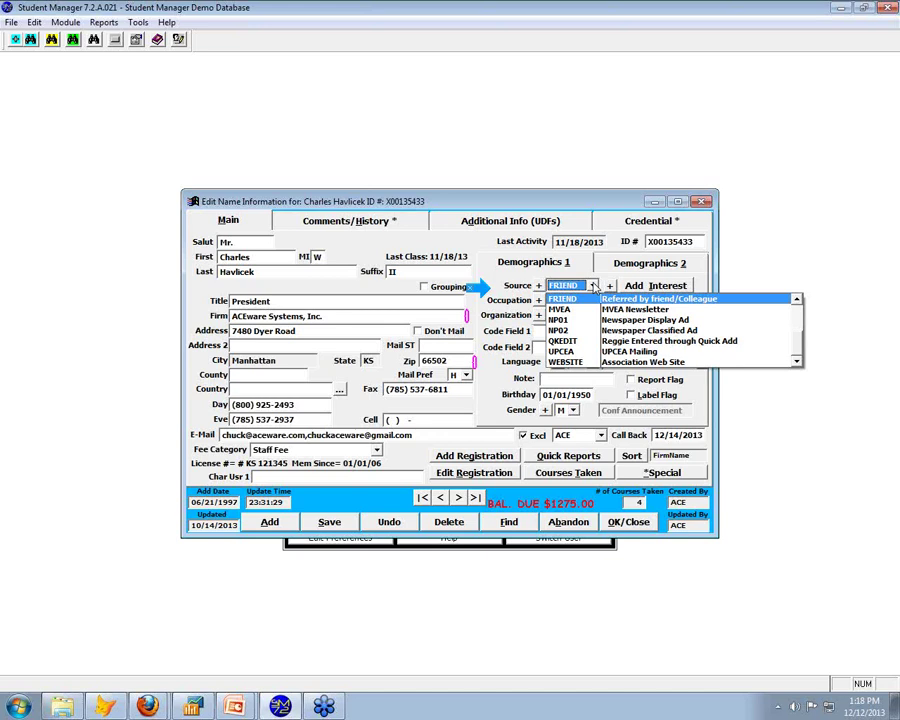
click(593, 287)
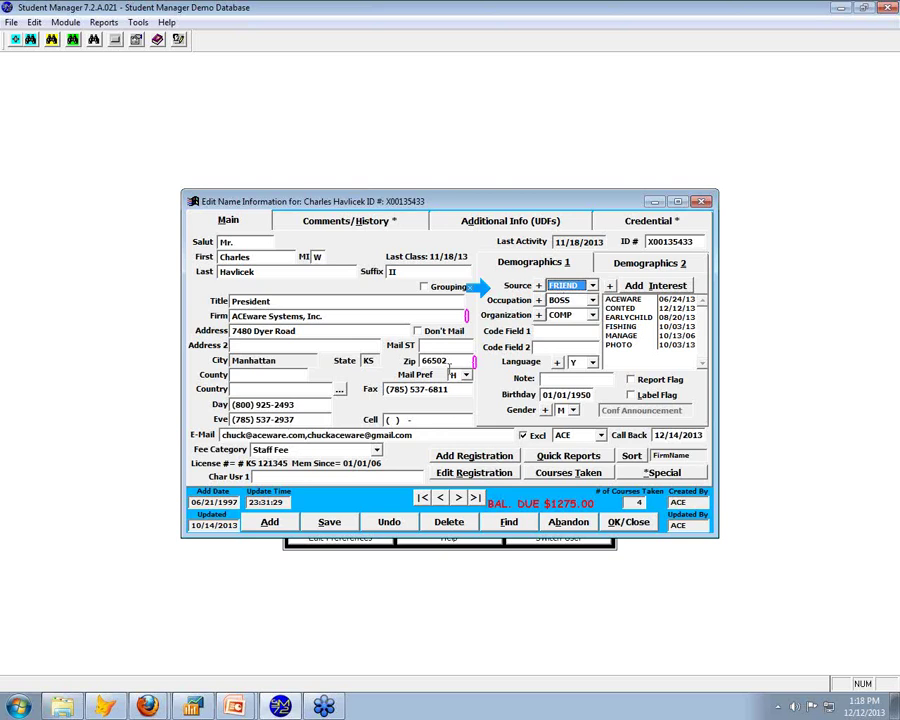
Step: Open the Universal Code Editor and switch the code type to NAMES: Source/Tracking Codes
click(116, 40)
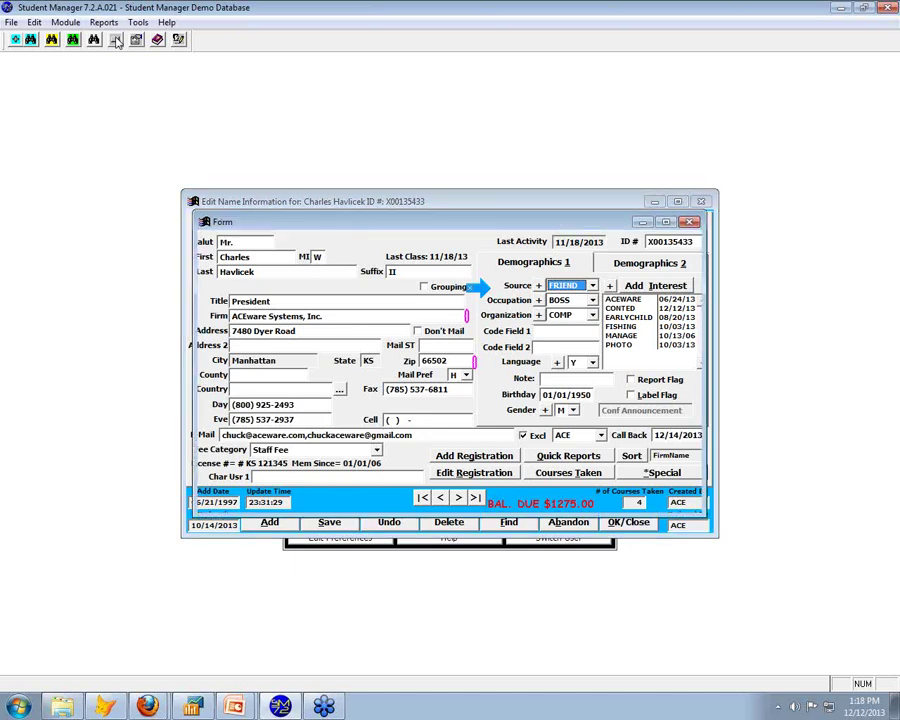
click(116, 40)
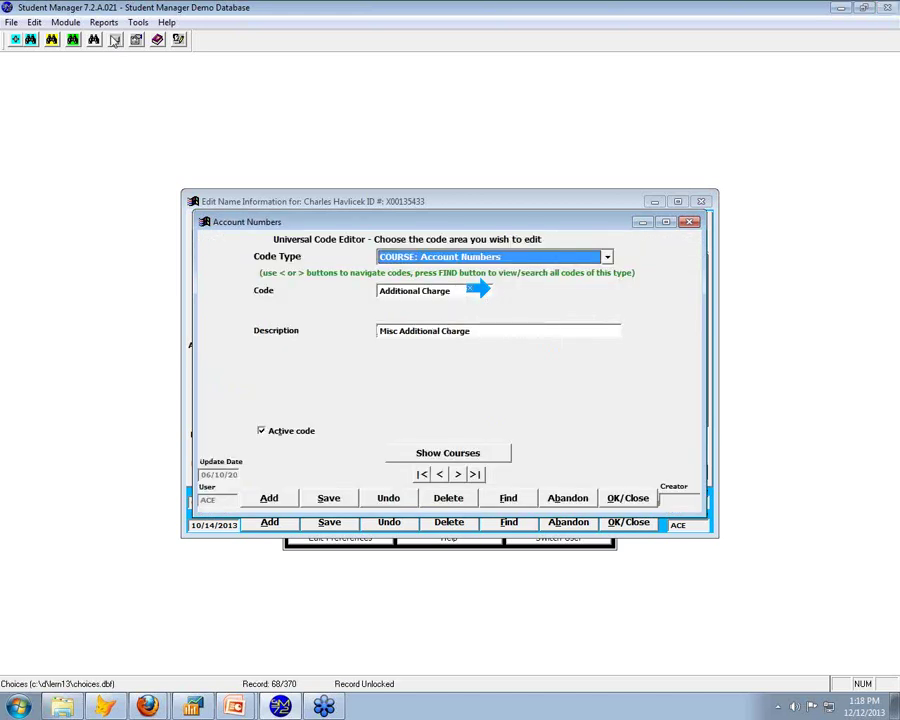
click(607, 257)
click(616, 311)
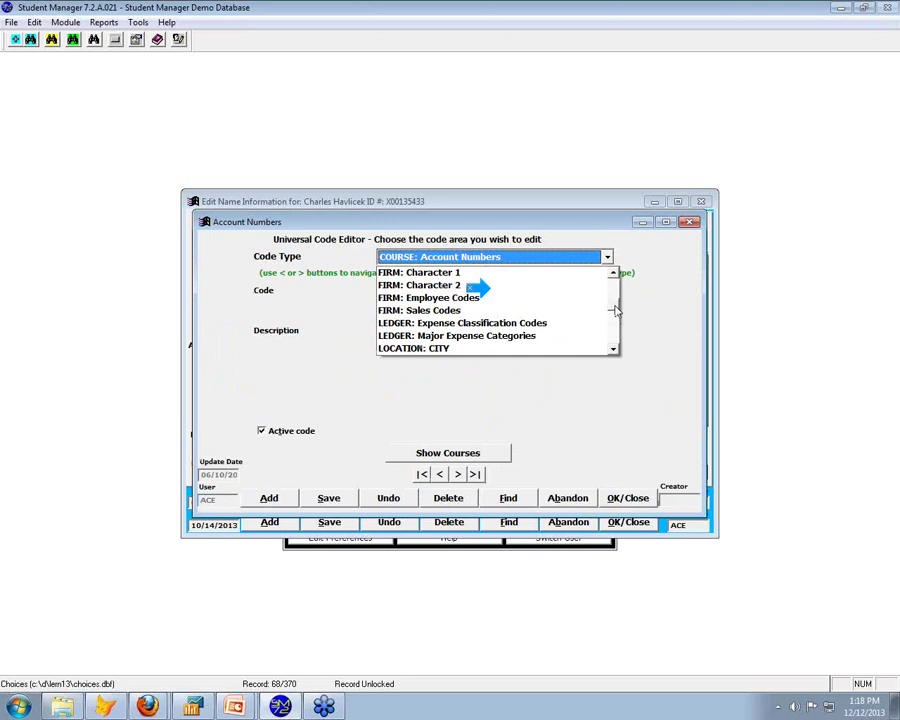
drag(616, 311, 616, 330)
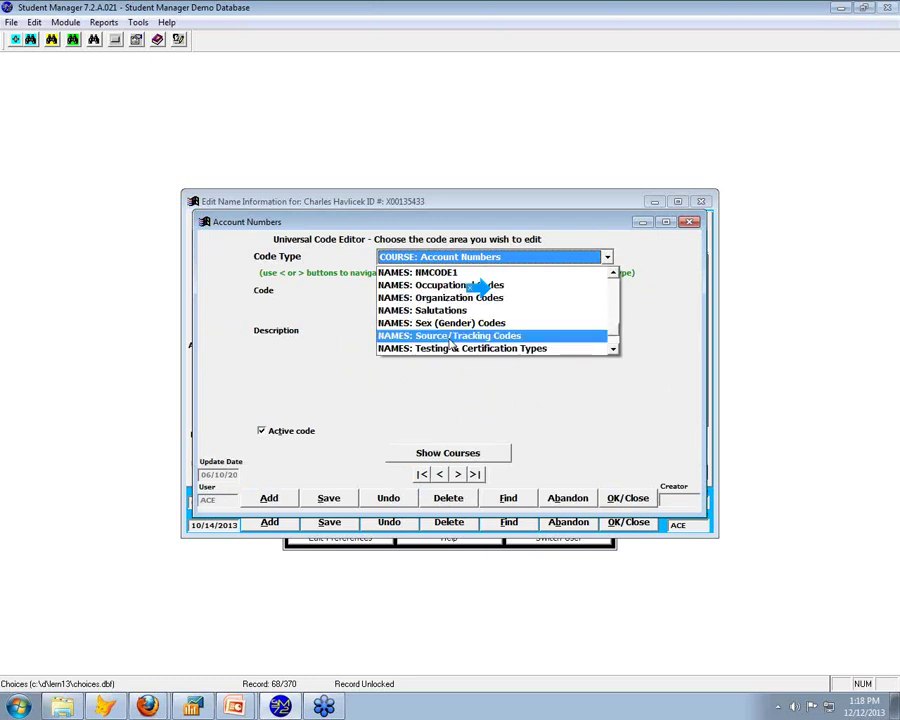
click(450, 337)
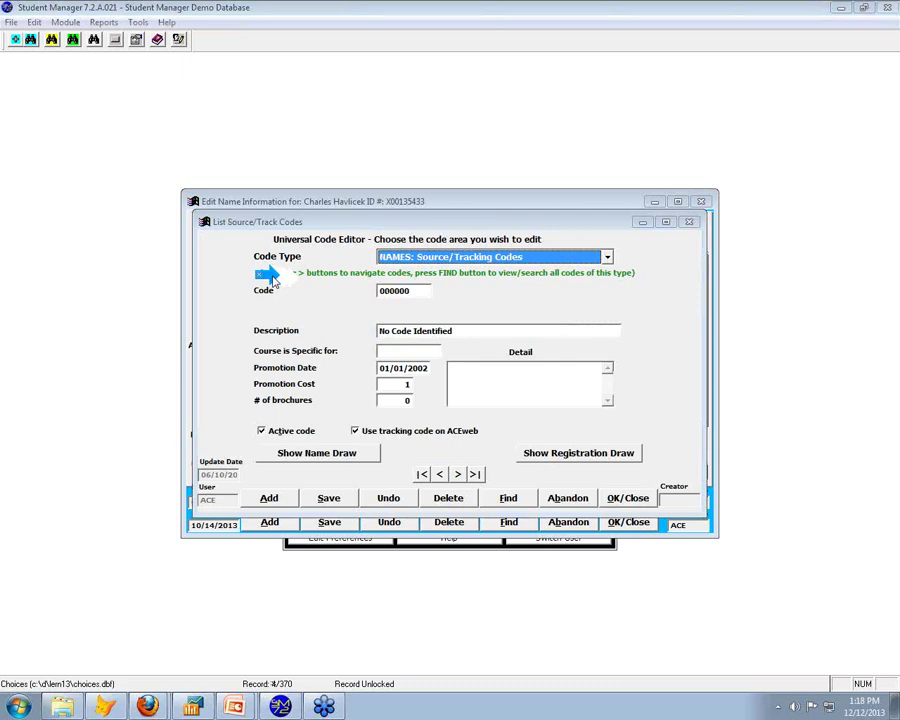
Step: Browse the source/tracking codes through EMBLAST1, examining their promotion dates, costs and ACEweb settings, and close the code editor
click(457, 474)
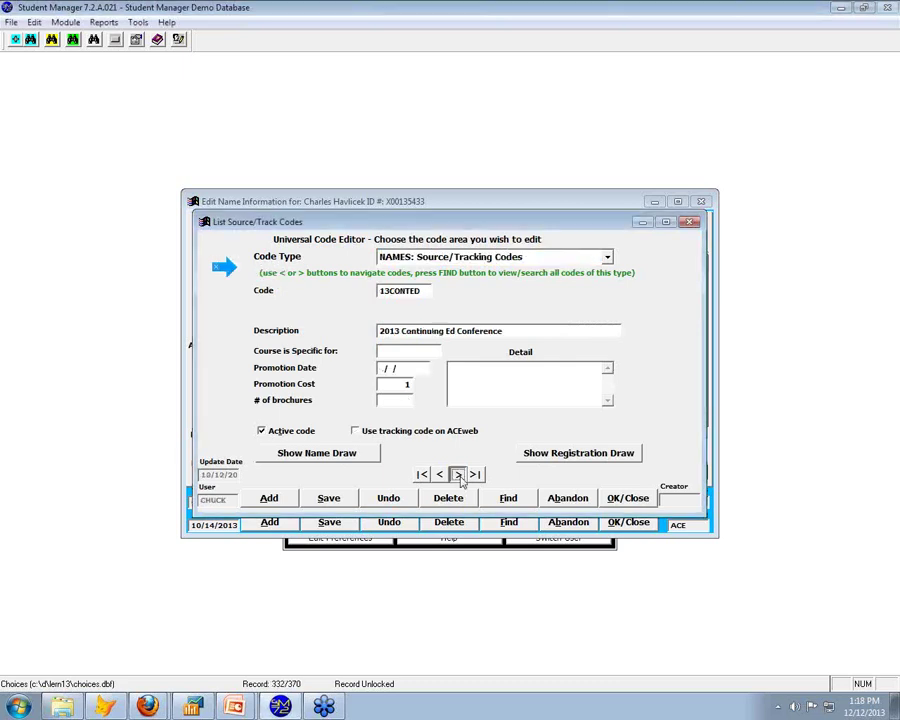
click(459, 475)
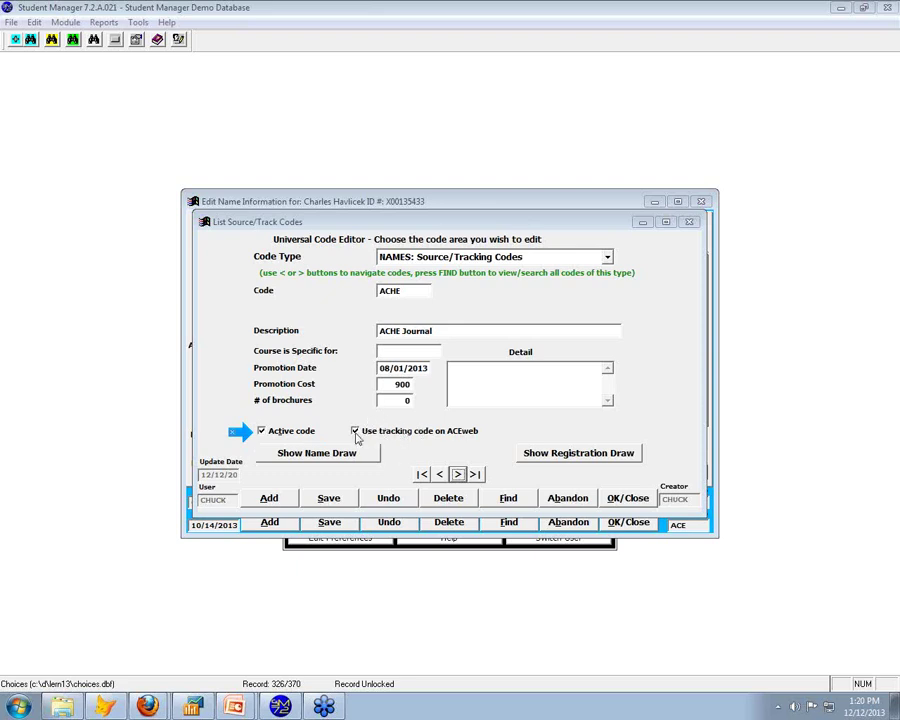
click(458, 474)
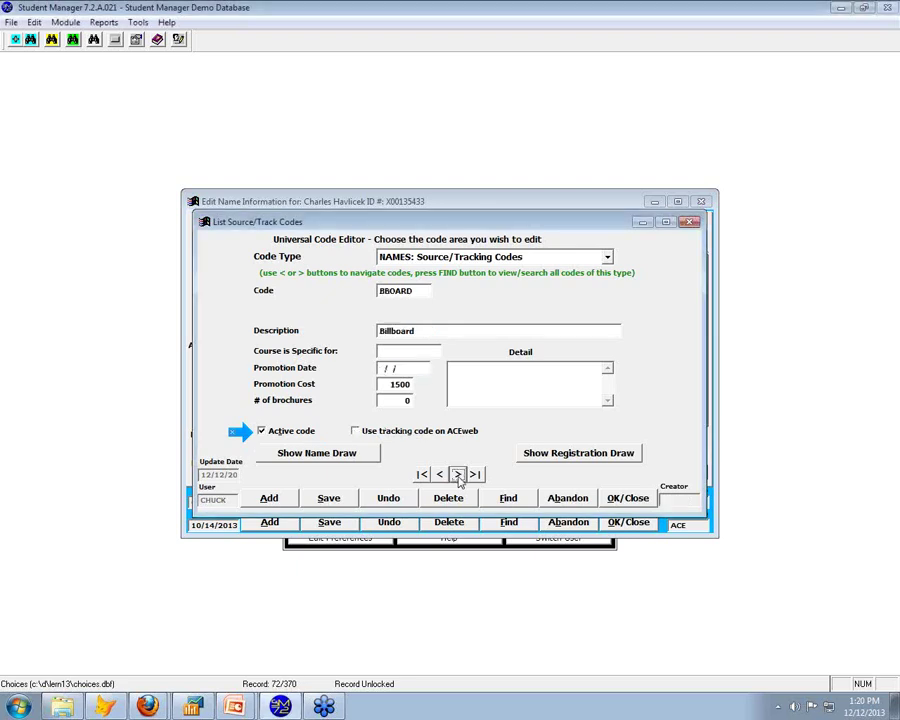
click(458, 474)
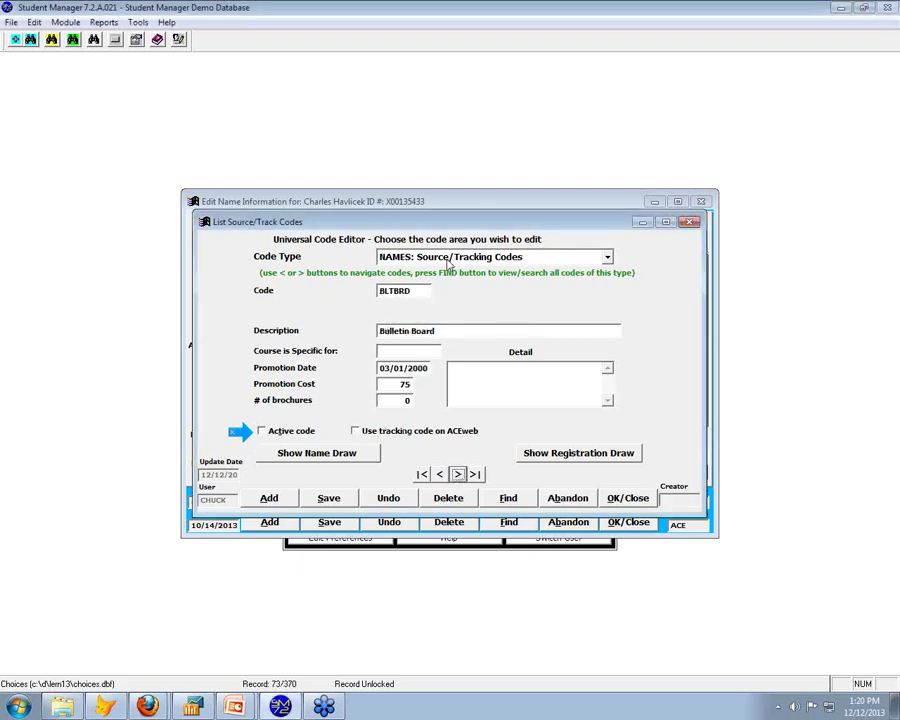
click(458, 474)
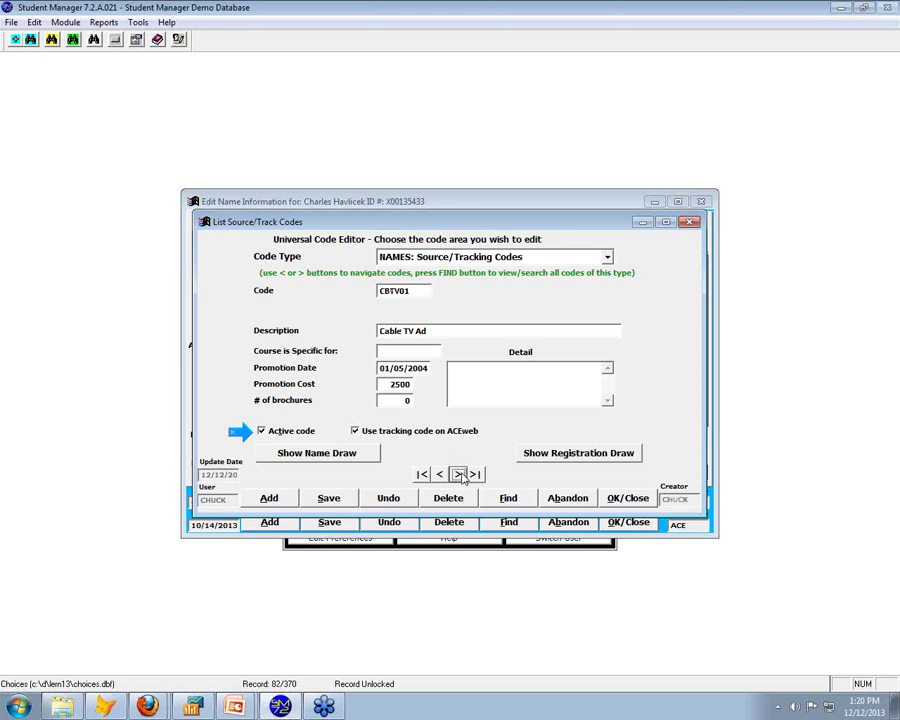
click(458, 474)
click(460, 474)
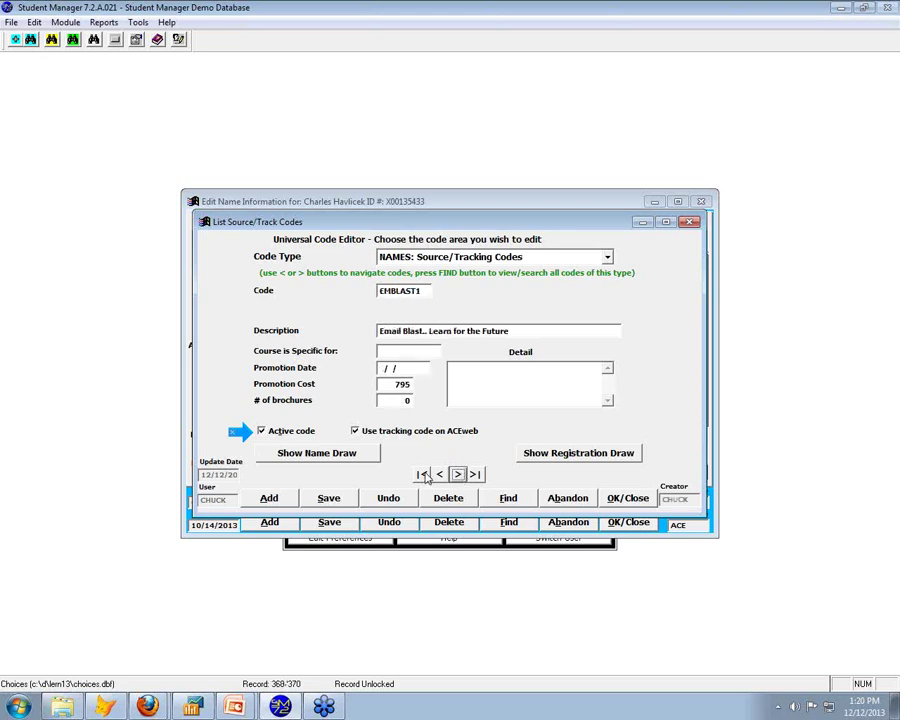
click(440, 474)
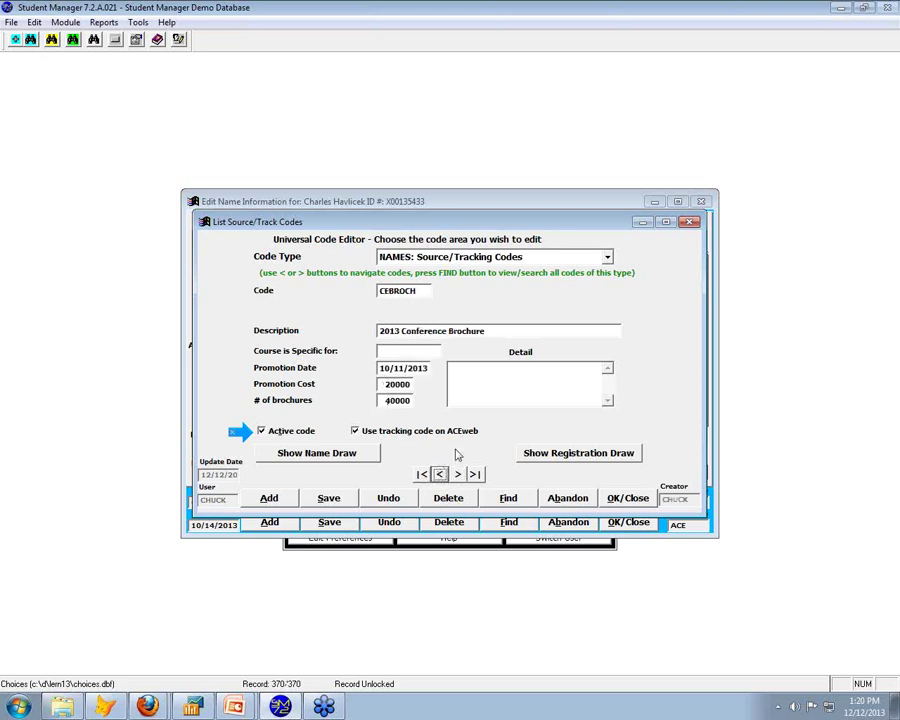
click(458, 474)
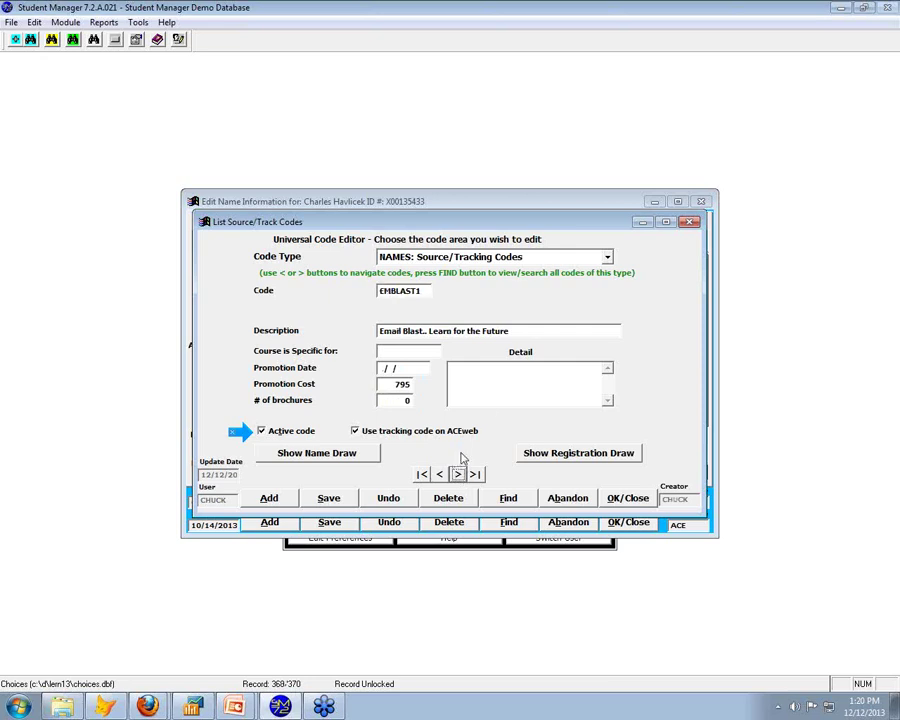
mouse_move(400, 350)
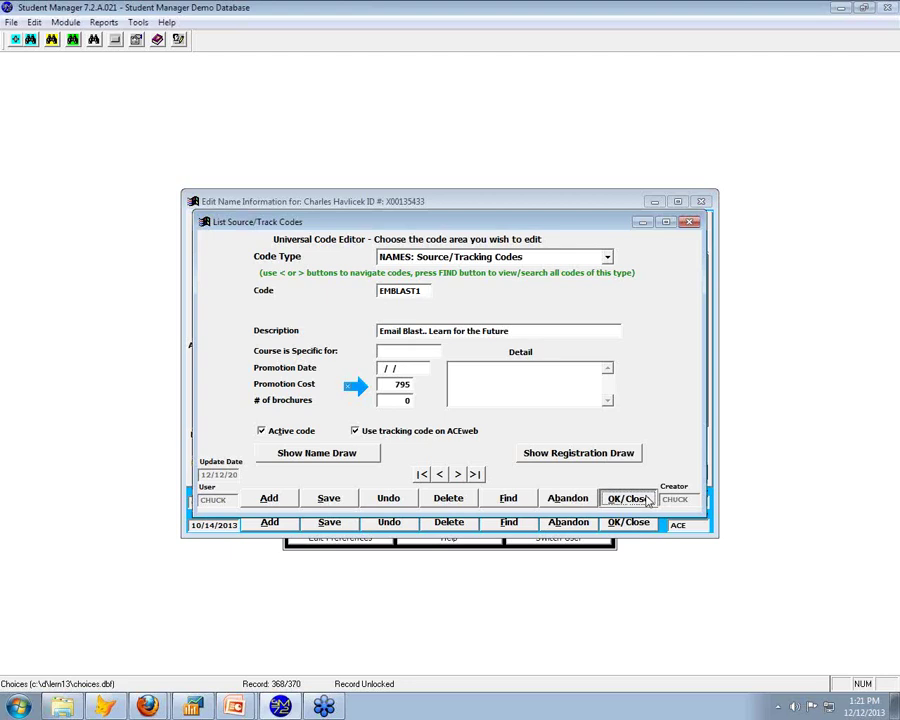
click(636, 497)
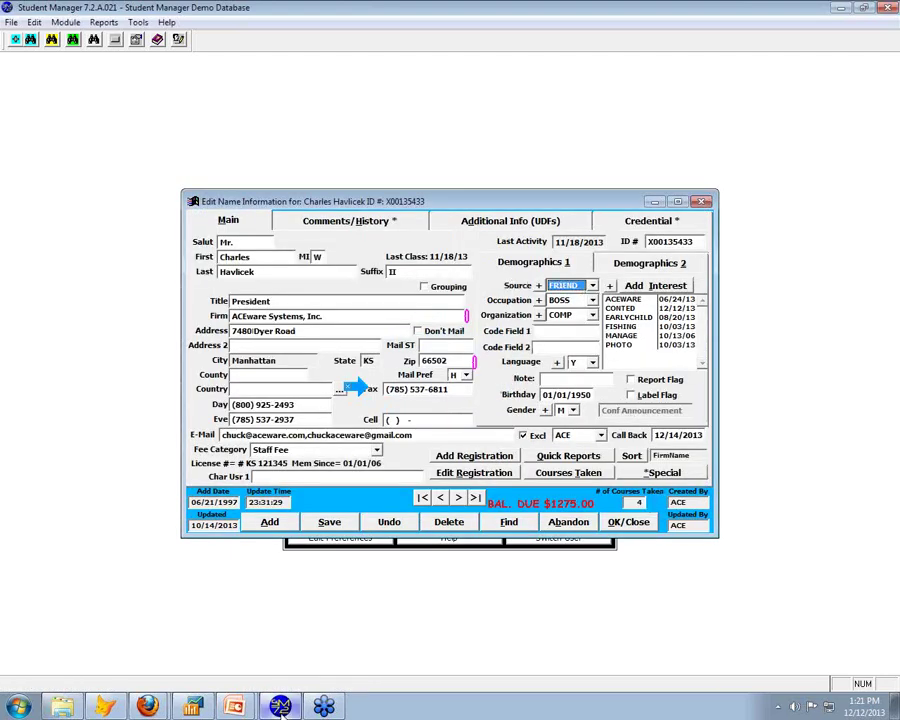
Step: Switch to the running Marketing.pptx slide show in PowerPoint and show the "Who – The Enrollee" slide
mouse_move(244, 708)
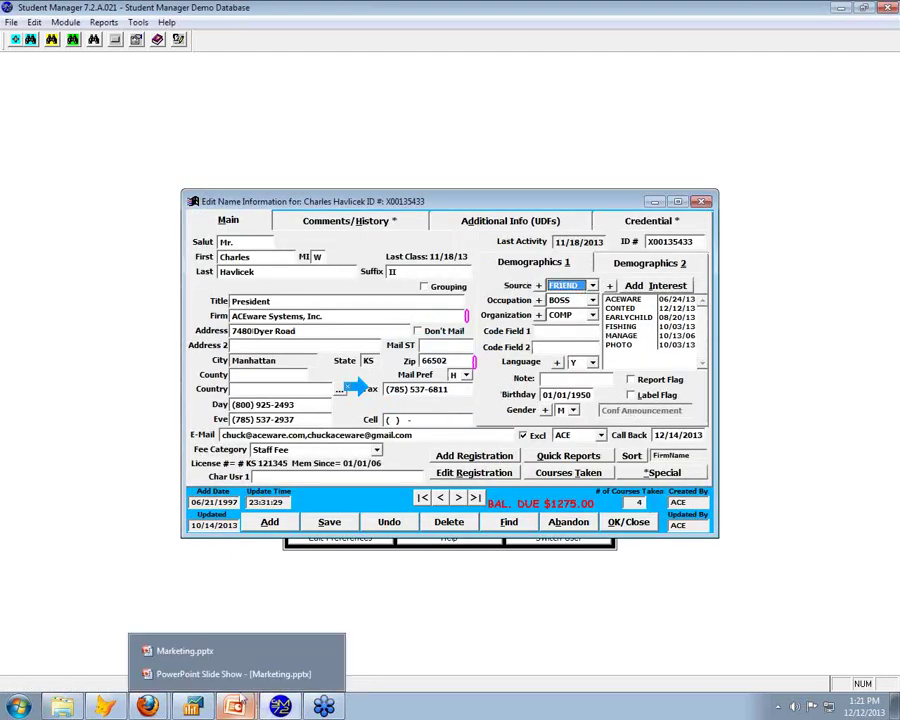
click(224, 674)
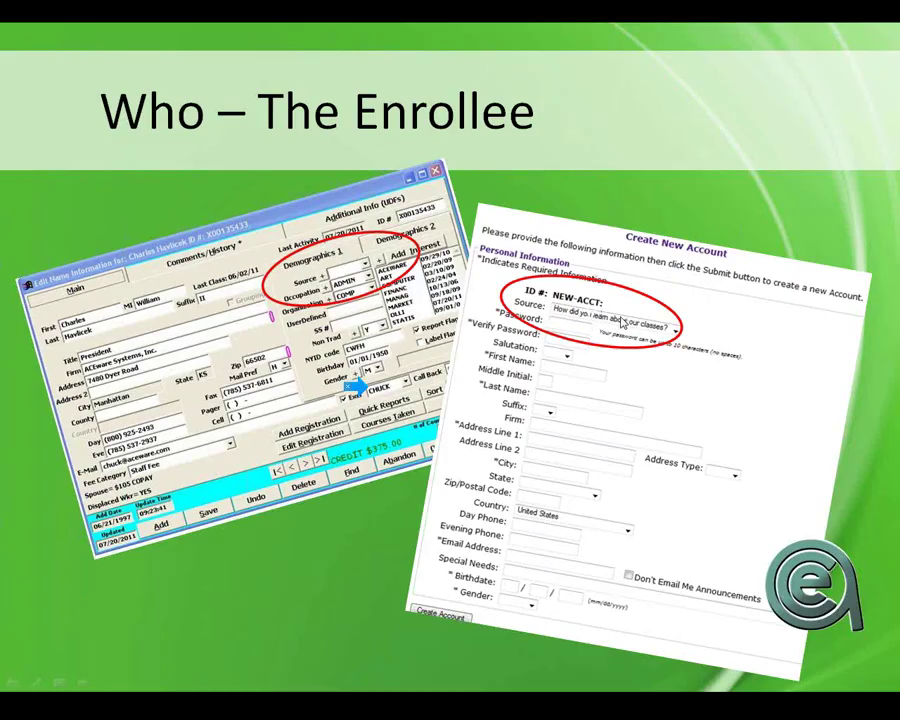
click(84, 681)
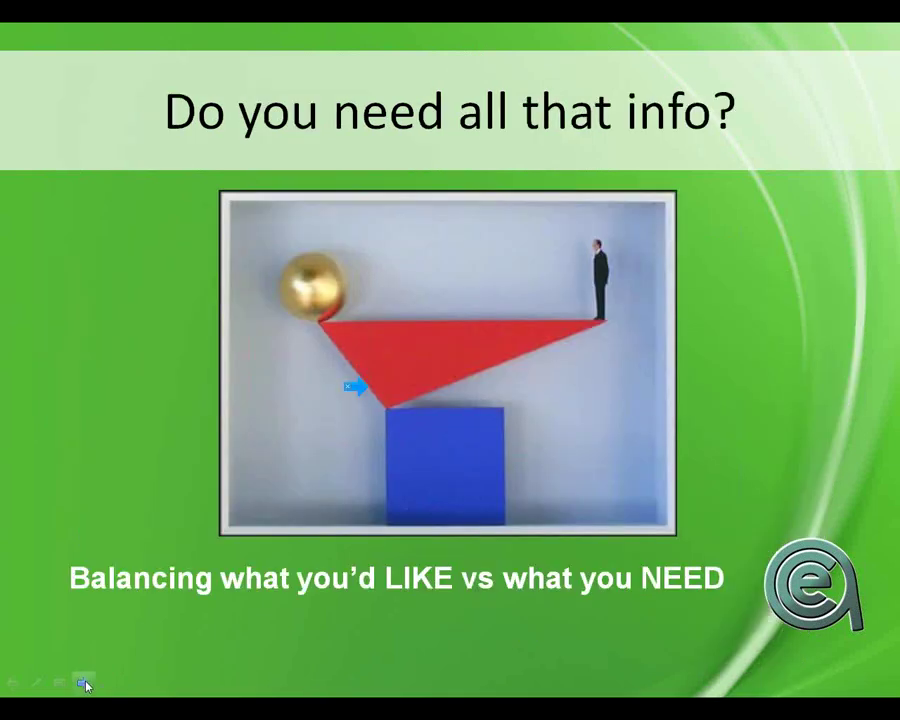
click(11, 683)
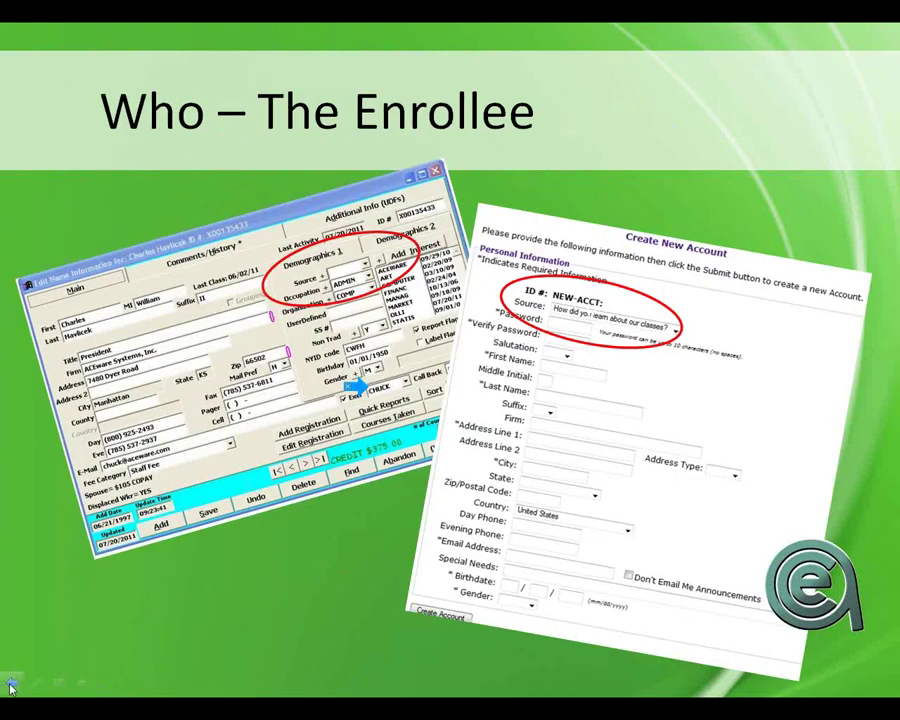
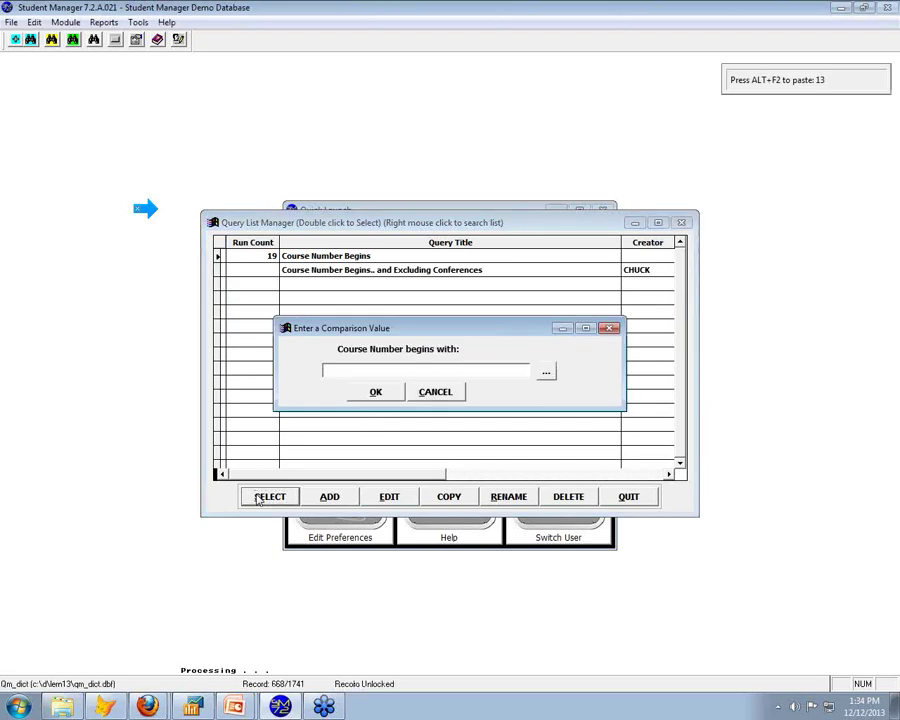
Step: Run the tracking code report for course numbers beginning with 13, review its per-course promotion results and close the preview
click(373, 392)
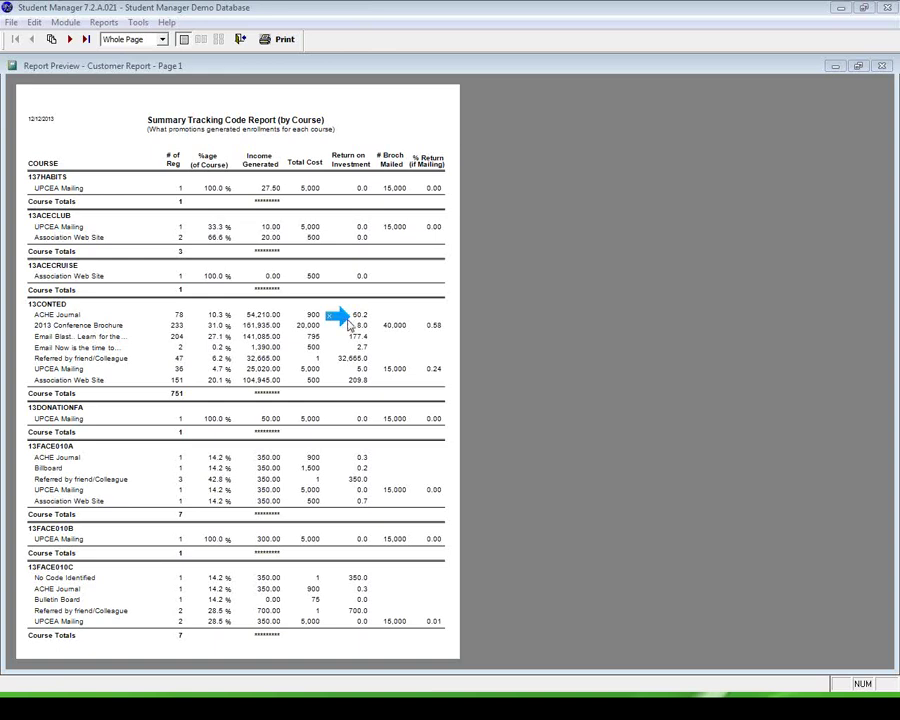
click(240, 40)
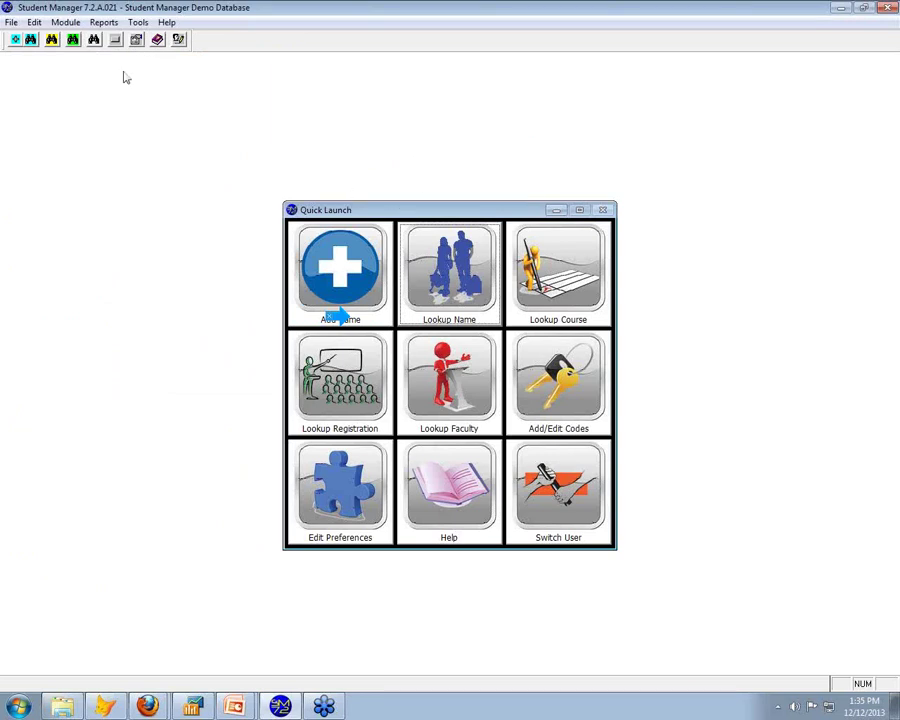
Step: Open the Demographic Summary statistics report for names and move its settings dialog up and to the left
click(100, 24)
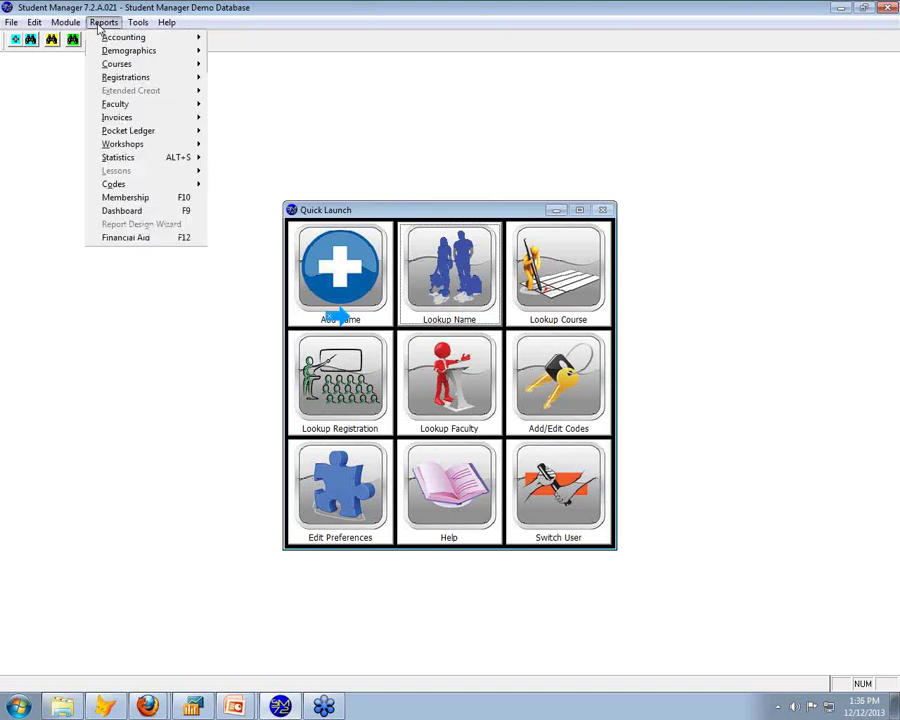
mouse_move(112, 40)
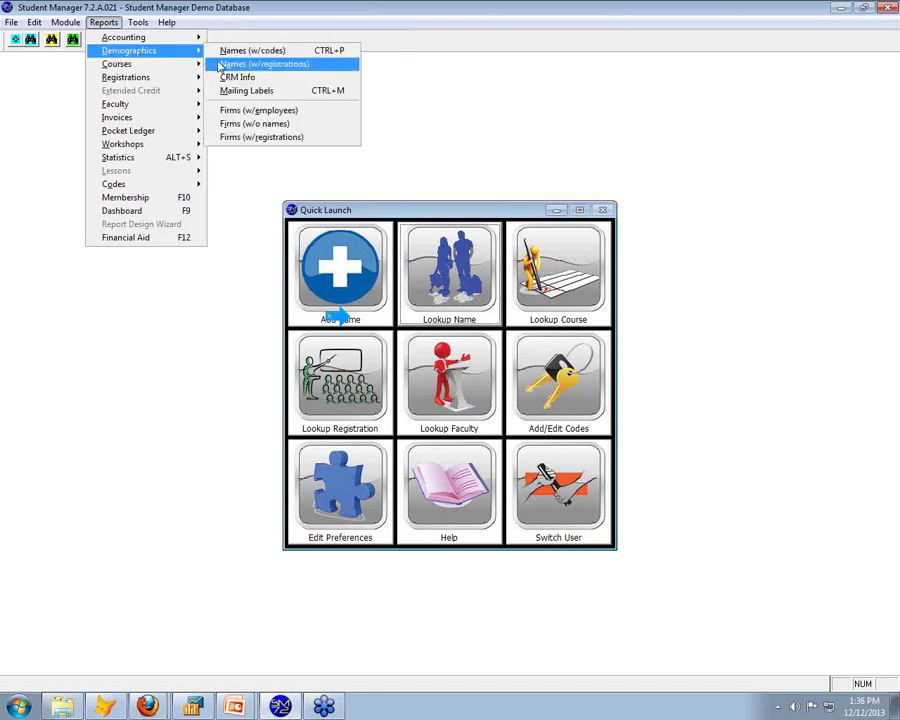
mouse_move(150, 158)
mouse_move(235, 158)
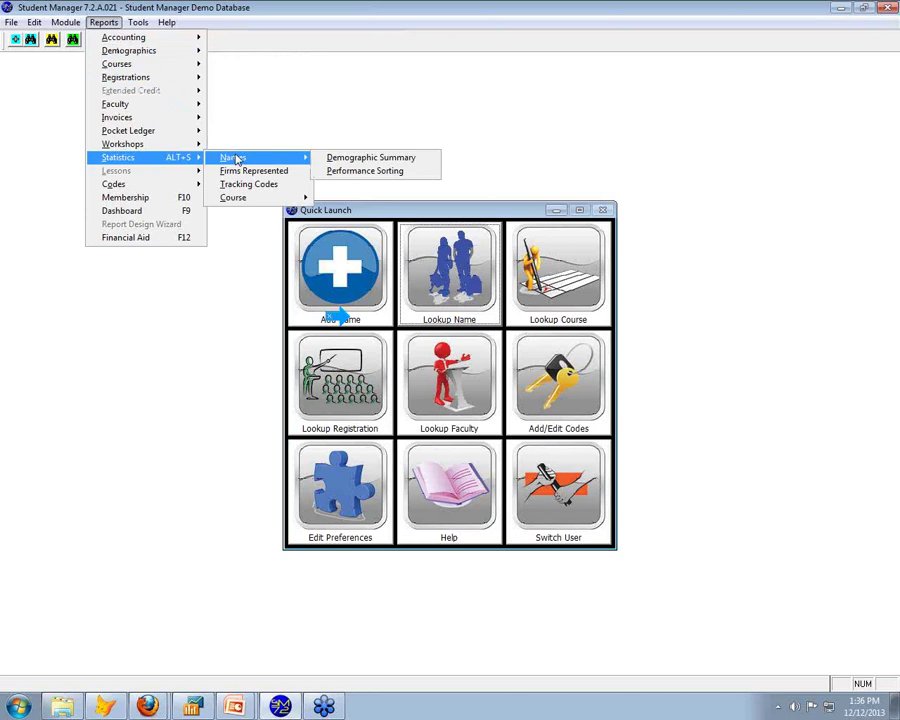
click(349, 162)
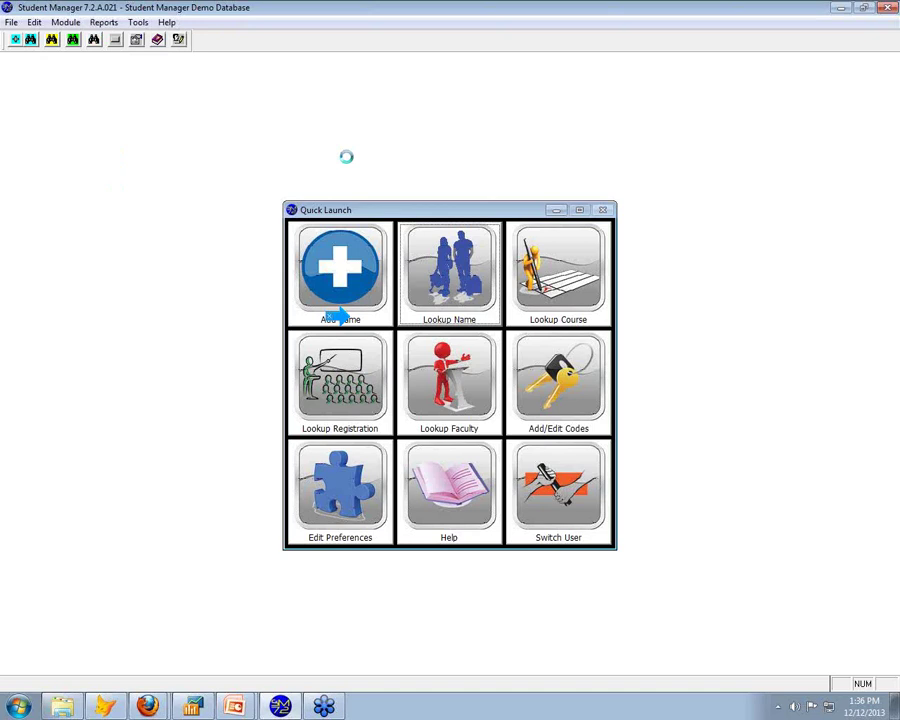
drag(428, 238, 348, 201)
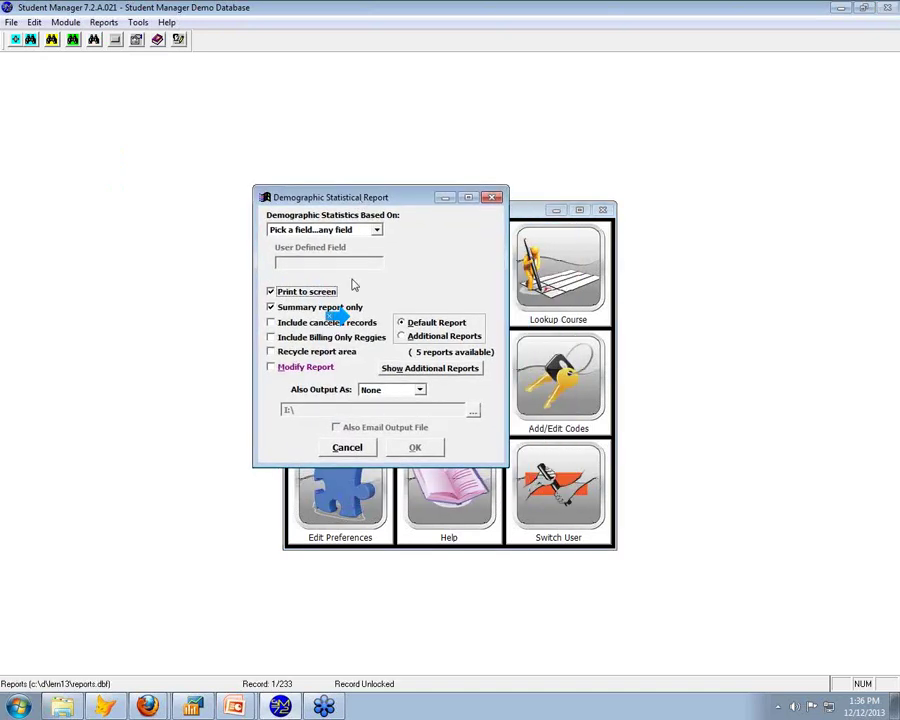
Step: Examine the fields available as the basis for the demographic statistics, from Source Codes through CARRT
click(377, 230)
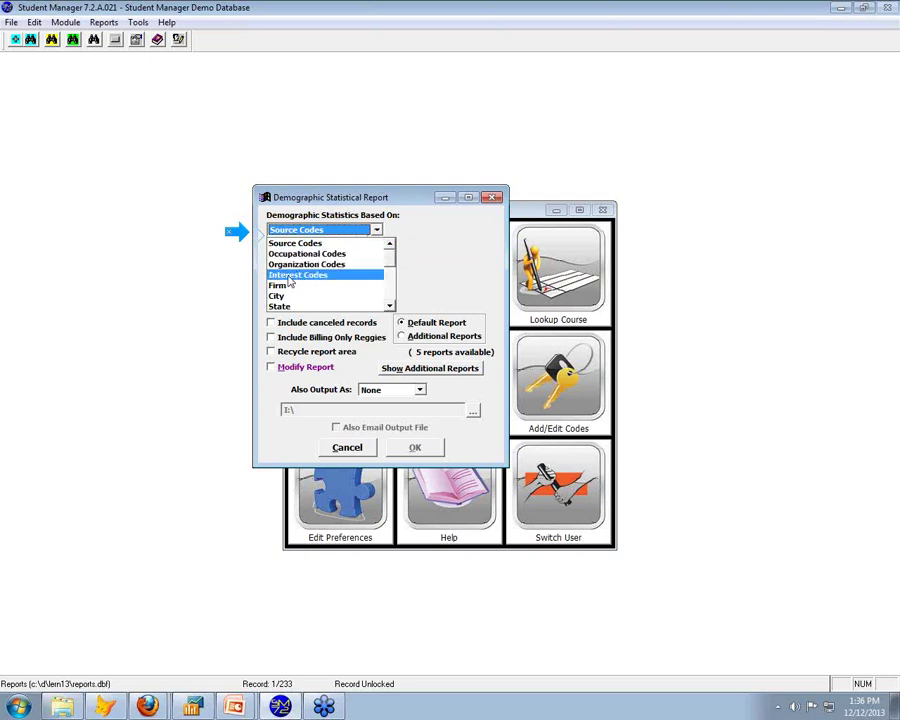
scroll(391, 305, down, 4)
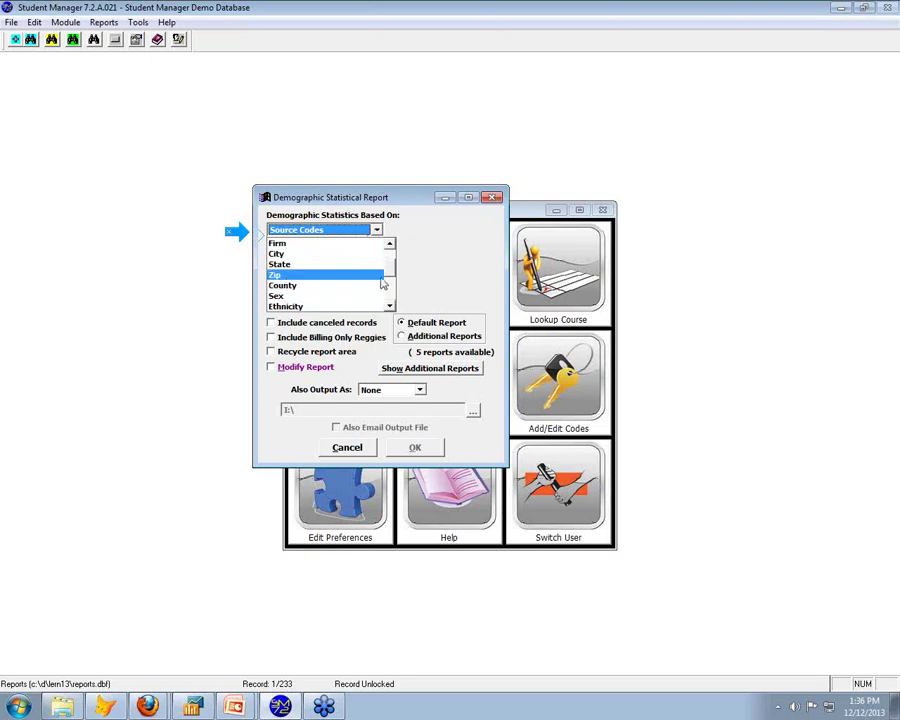
click(391, 306)
click(391, 306)
click(391, 306)
click(391, 306)
click(391, 306)
click(391, 306)
click(391, 306)
click(391, 306)
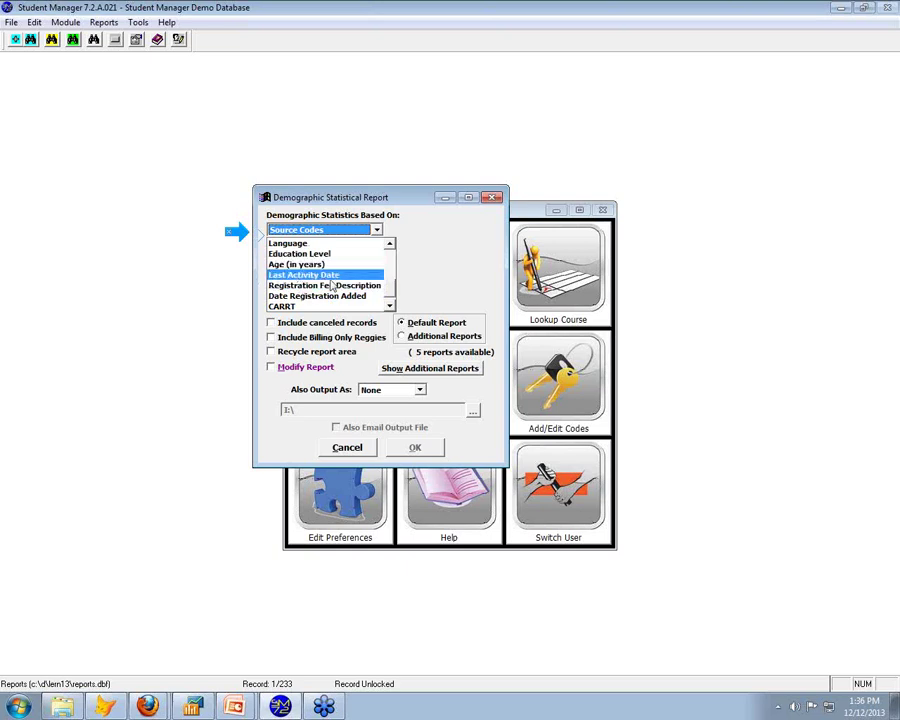
scroll(360, 285, up, 4)
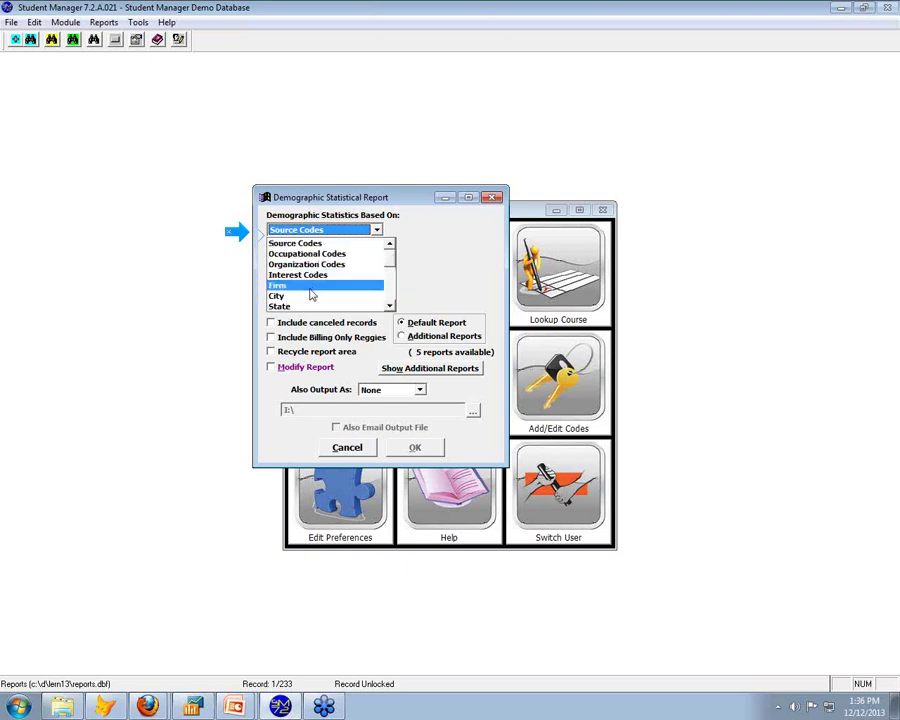
Step: Run the demographic summary report based on City for course numbers beginning with 13, using the Course Number Begins query
click(288, 307)
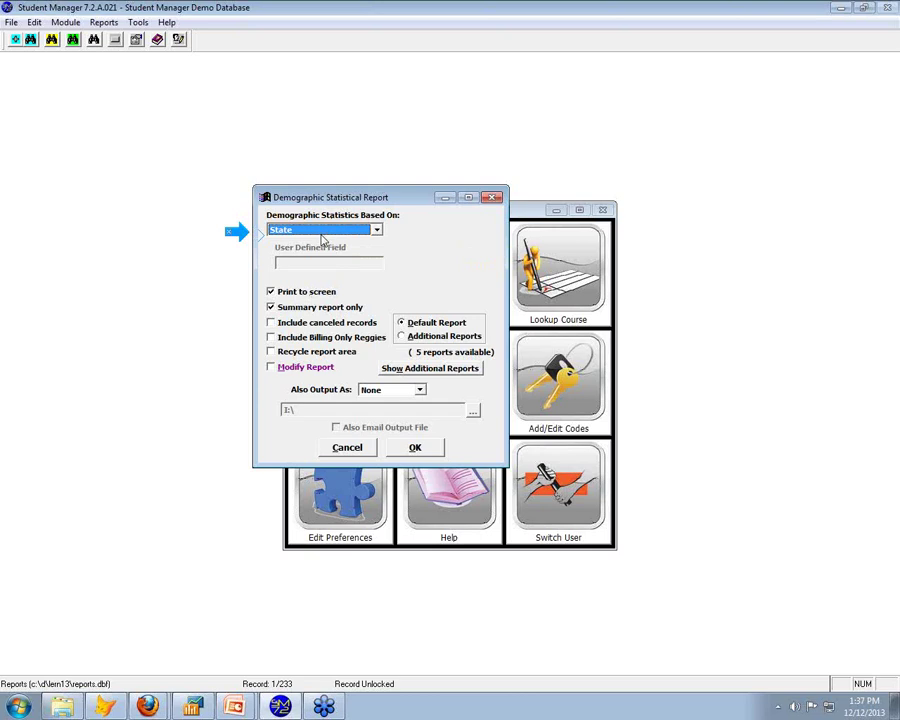
click(376, 231)
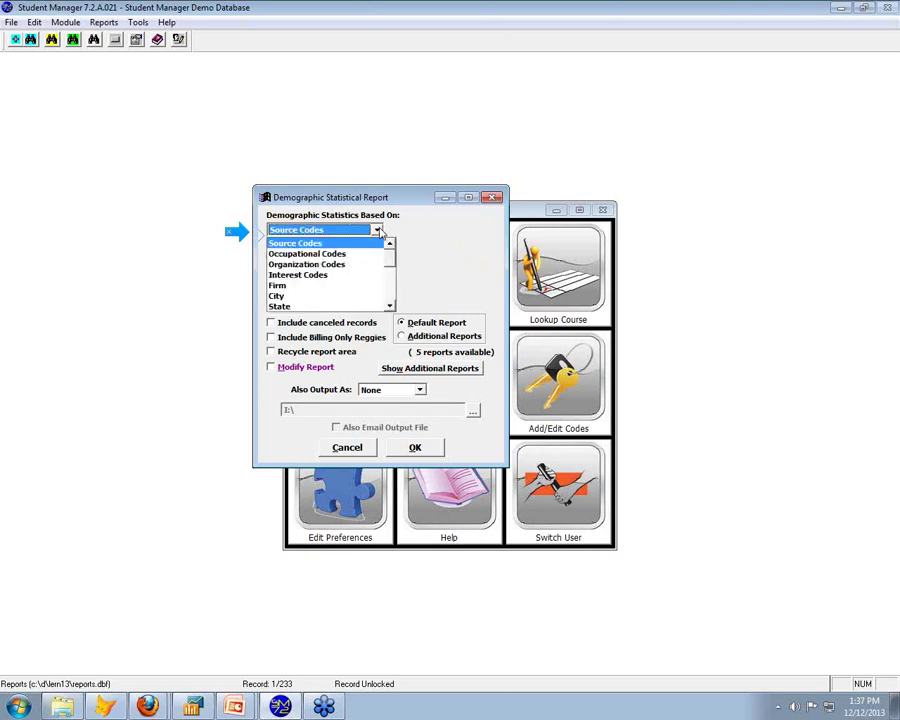
click(284, 296)
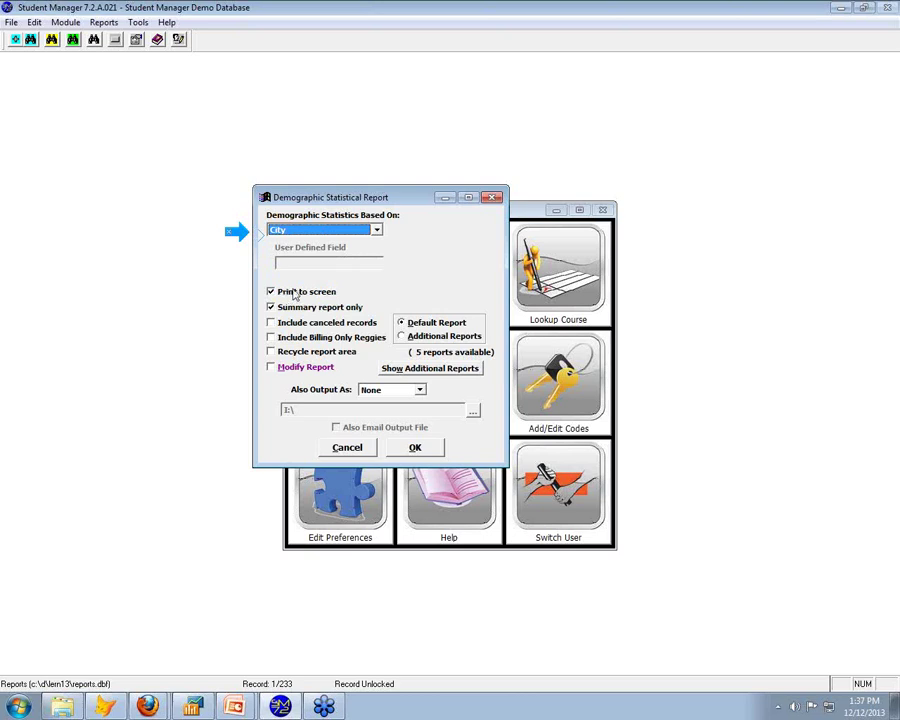
click(417, 450)
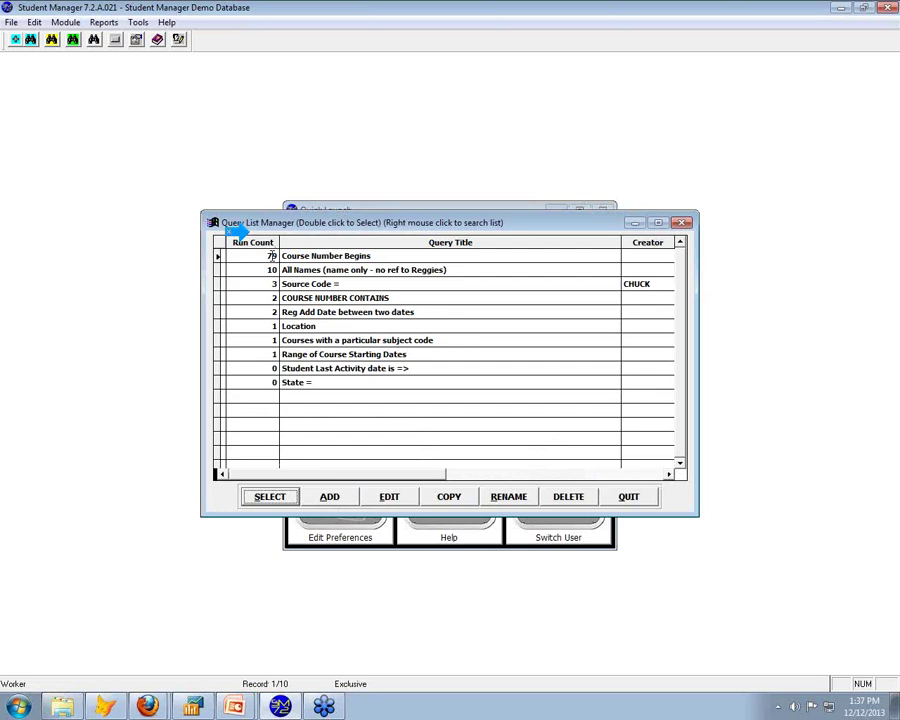
click(272, 496)
text(11)
click(374, 394)
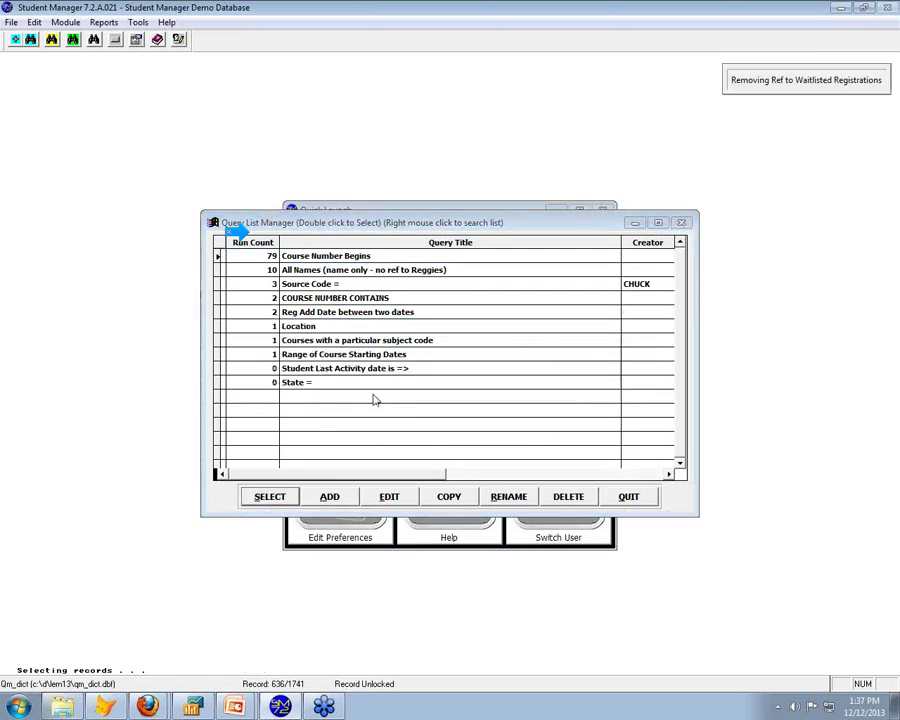
click(396, 461)
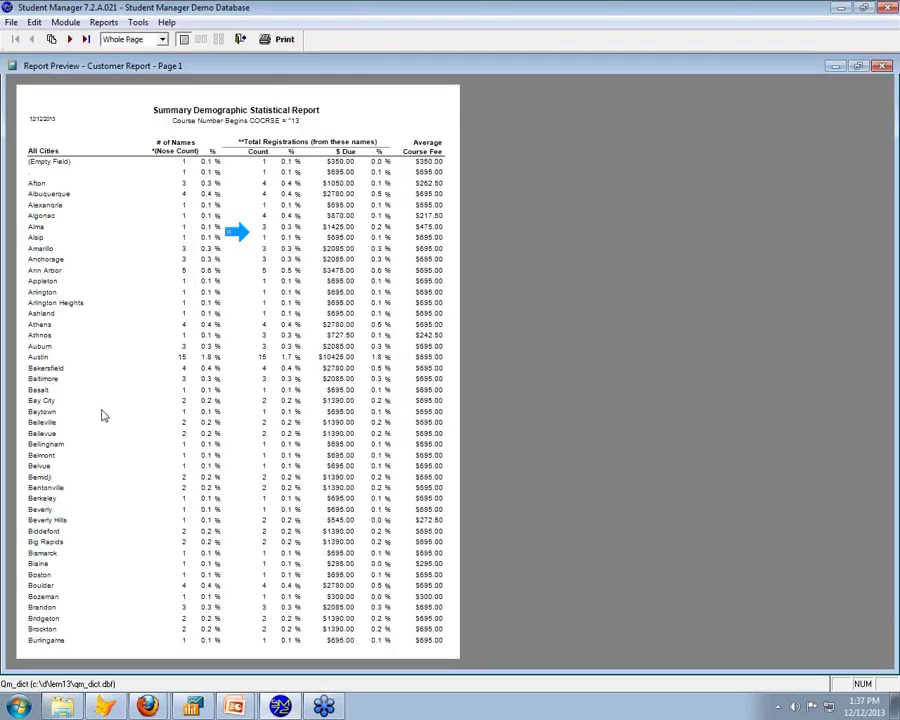
Step: Review the city demographic report through page 5, enlarge that page to 100%, and close the preview
click(71, 39)
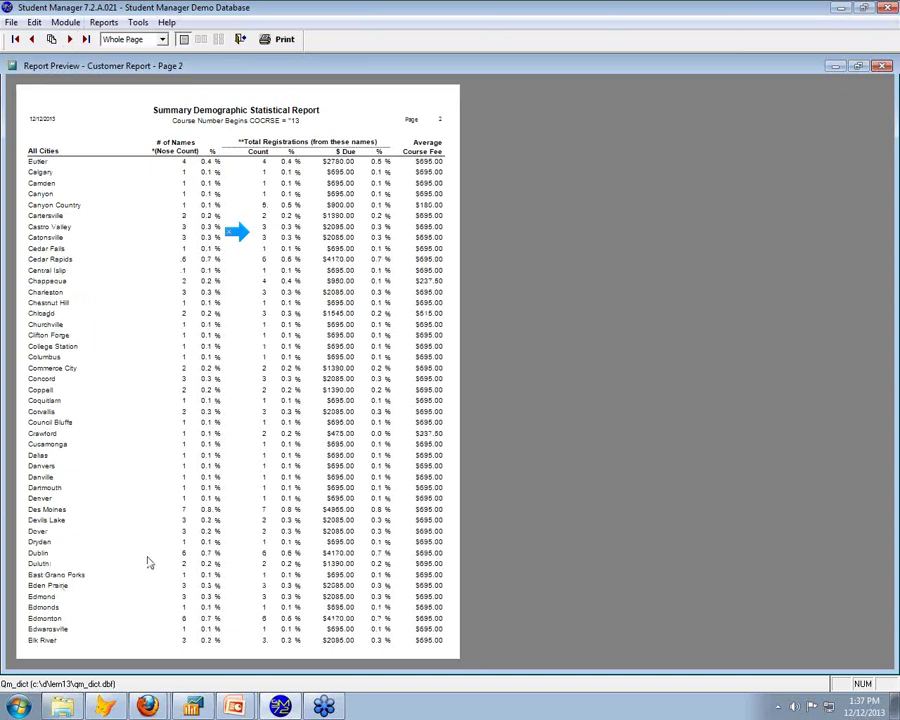
click(71, 40)
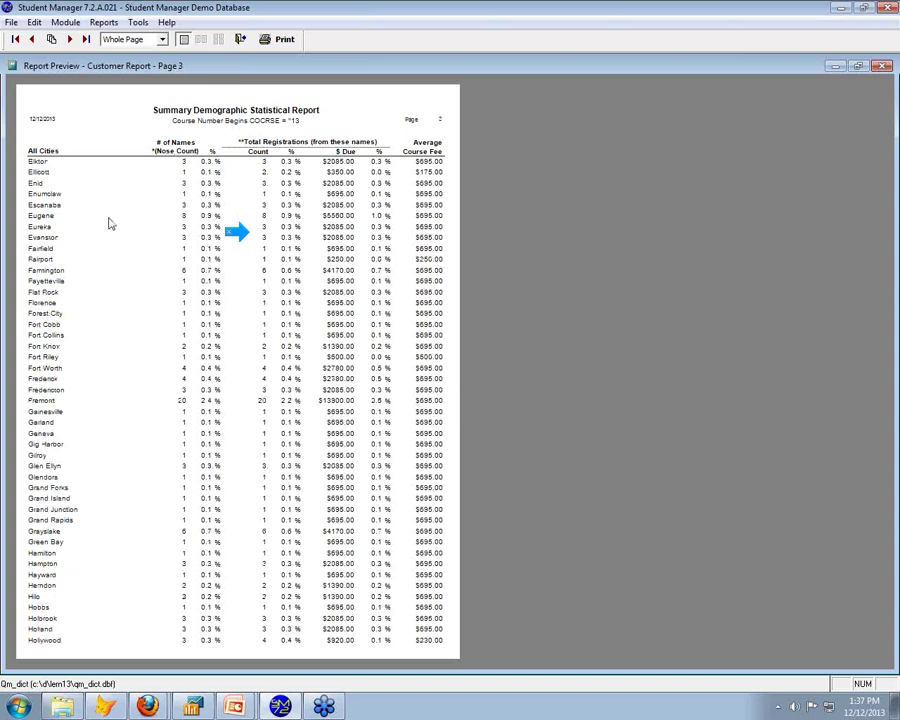
click(70, 39)
click(70, 39)
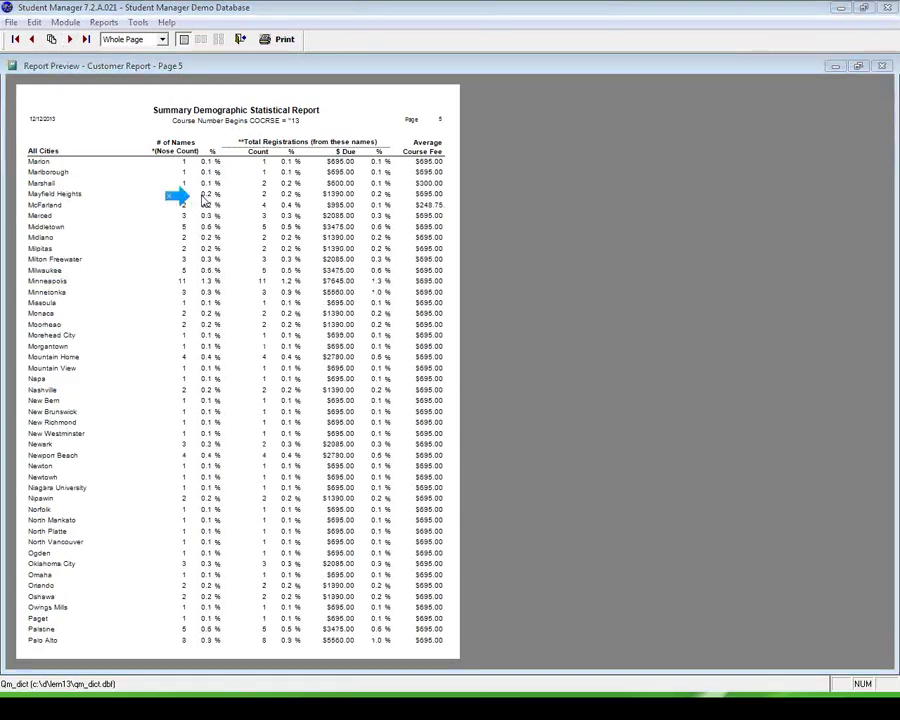
click(204, 200)
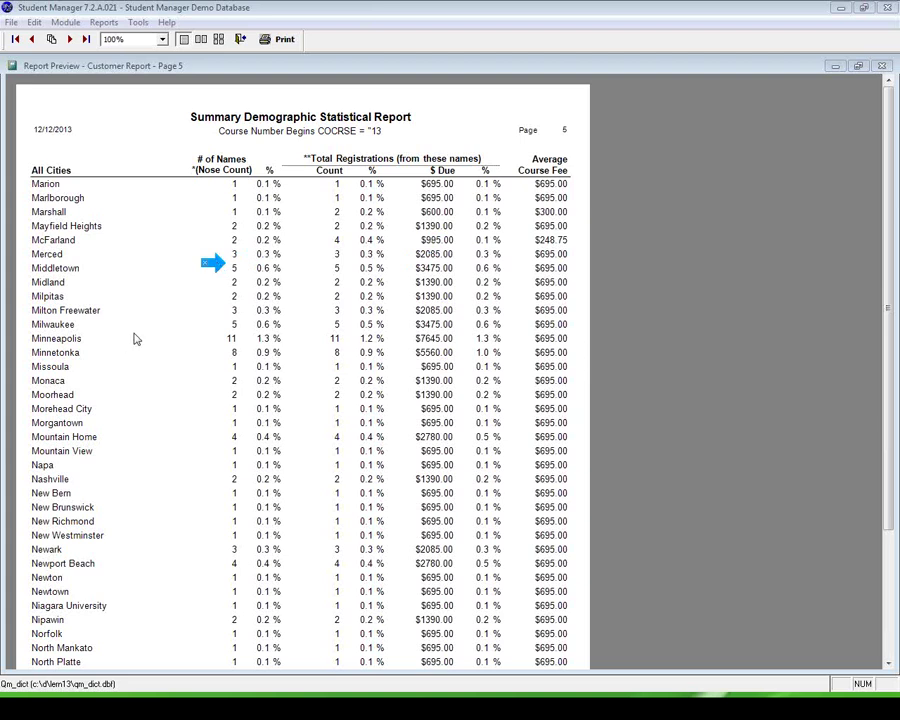
click(240, 39)
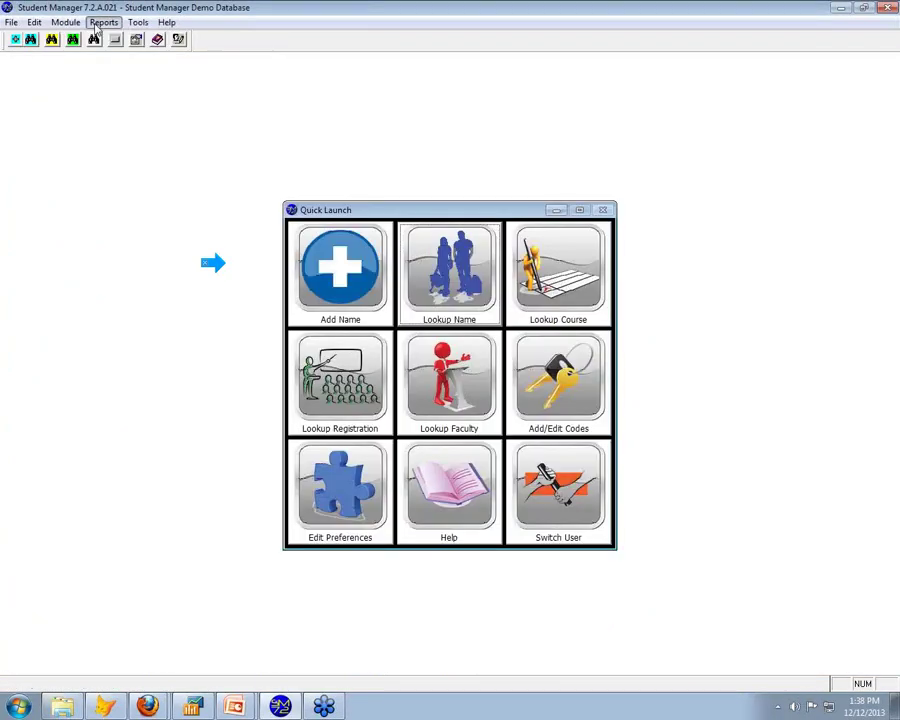
Step: Open the Demographic Summary statistics report for names again, base it on City, and continue to the query list
click(99, 24)
mouse_move(171, 163)
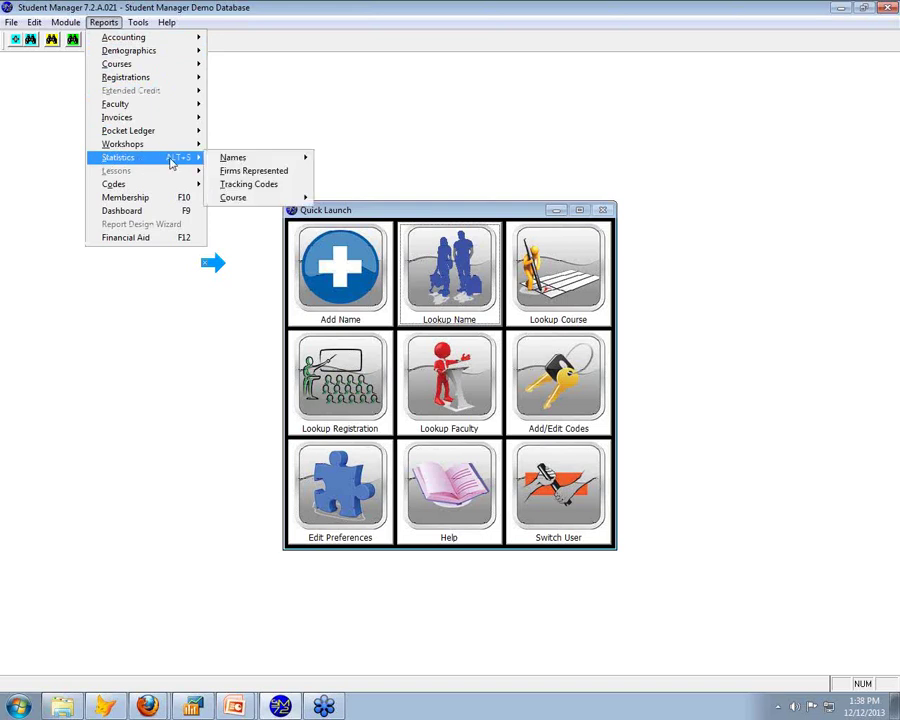
mouse_move(257, 159)
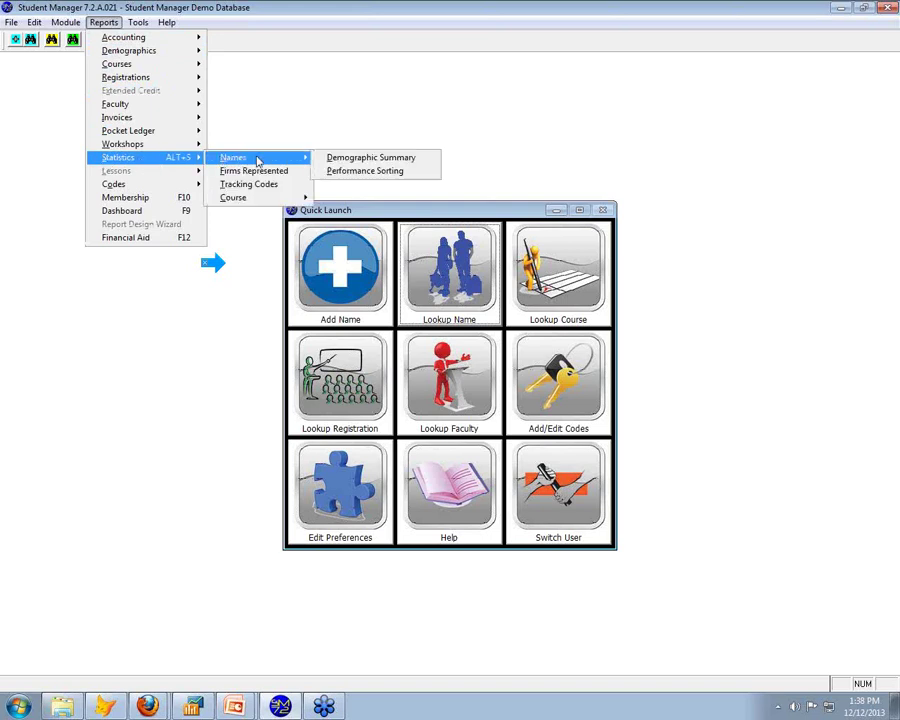
click(334, 160)
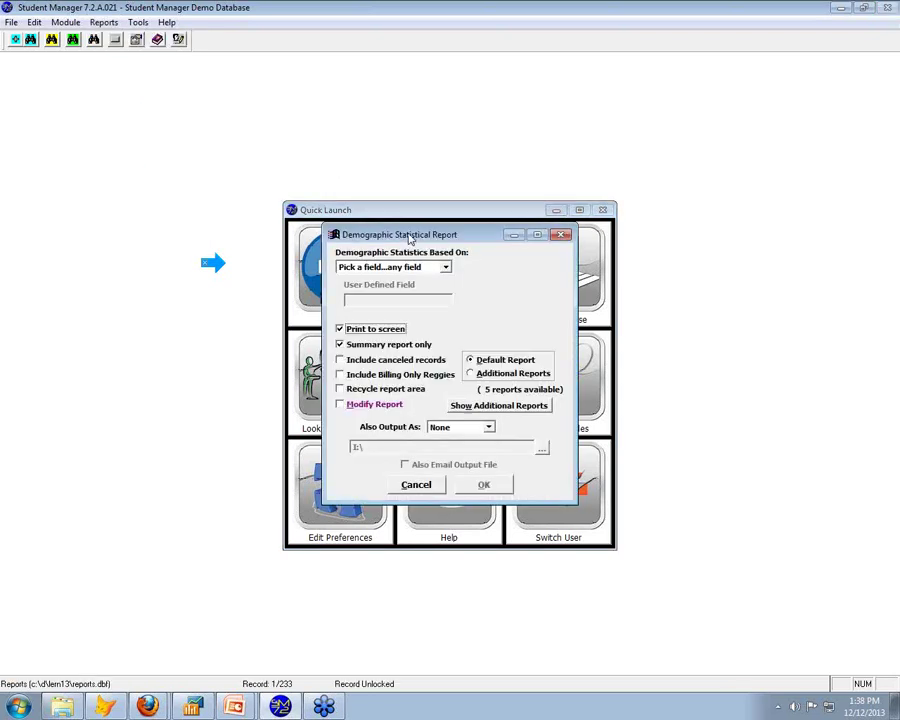
click(446, 268)
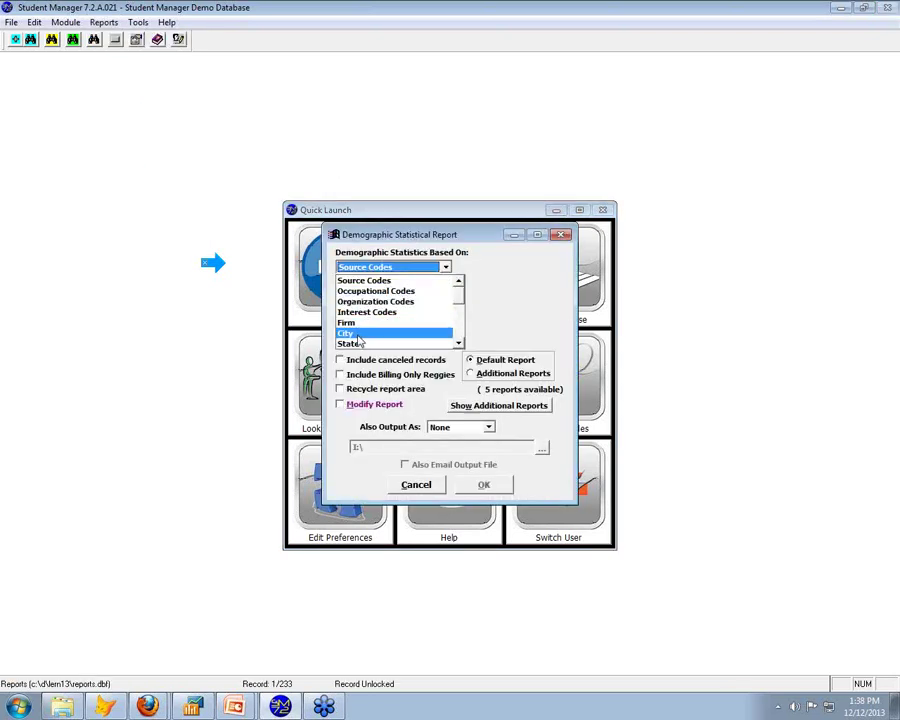
click(356, 337)
click(500, 484)
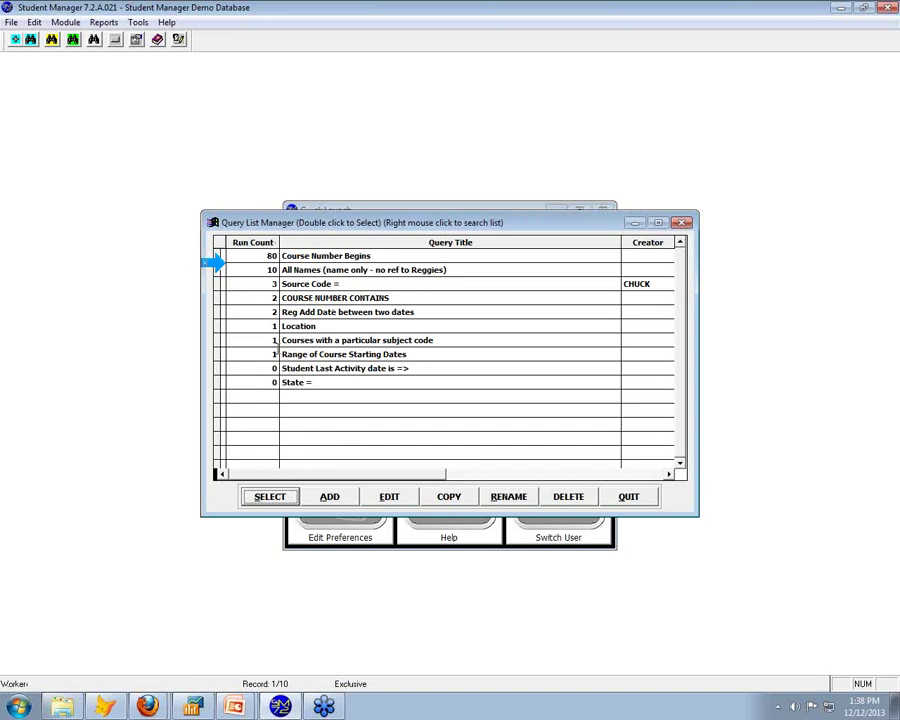
Step: Review the condition of the "Courses with a particular subject code" query and close its editor
click(273, 340)
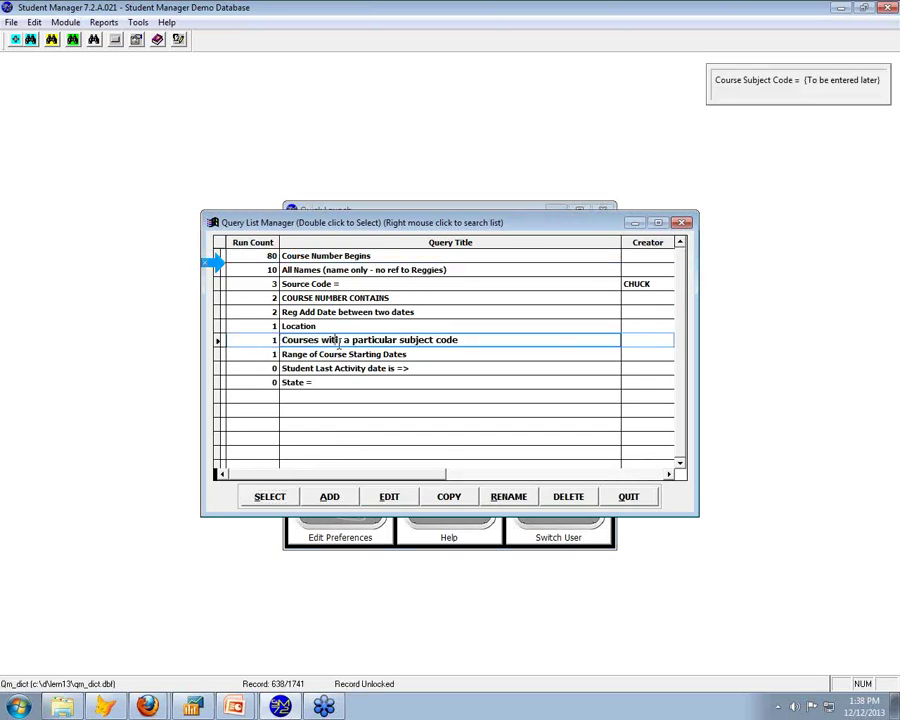
click(406, 500)
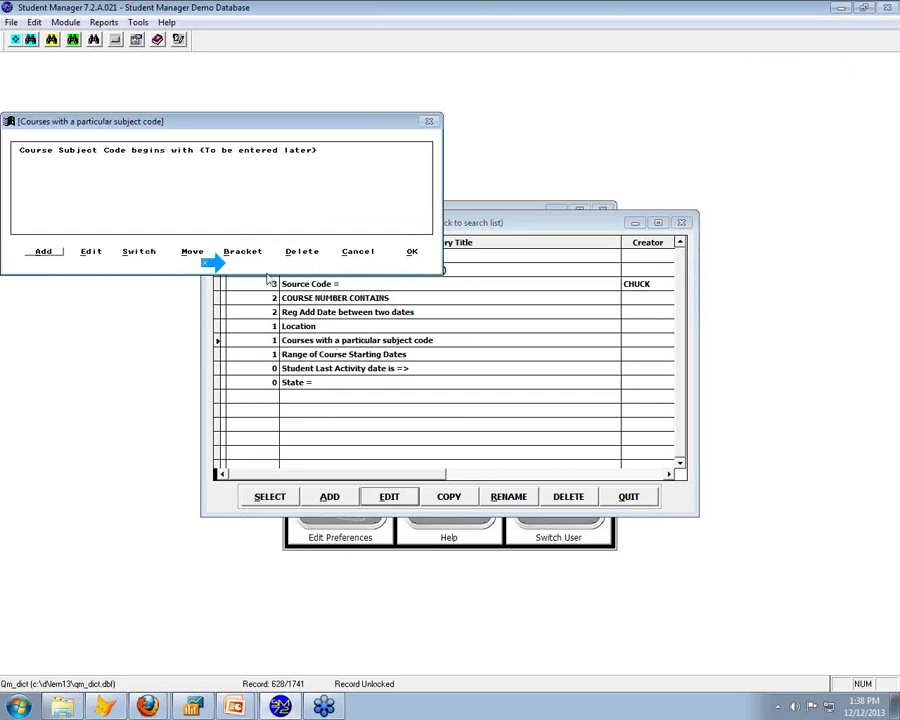
click(411, 252)
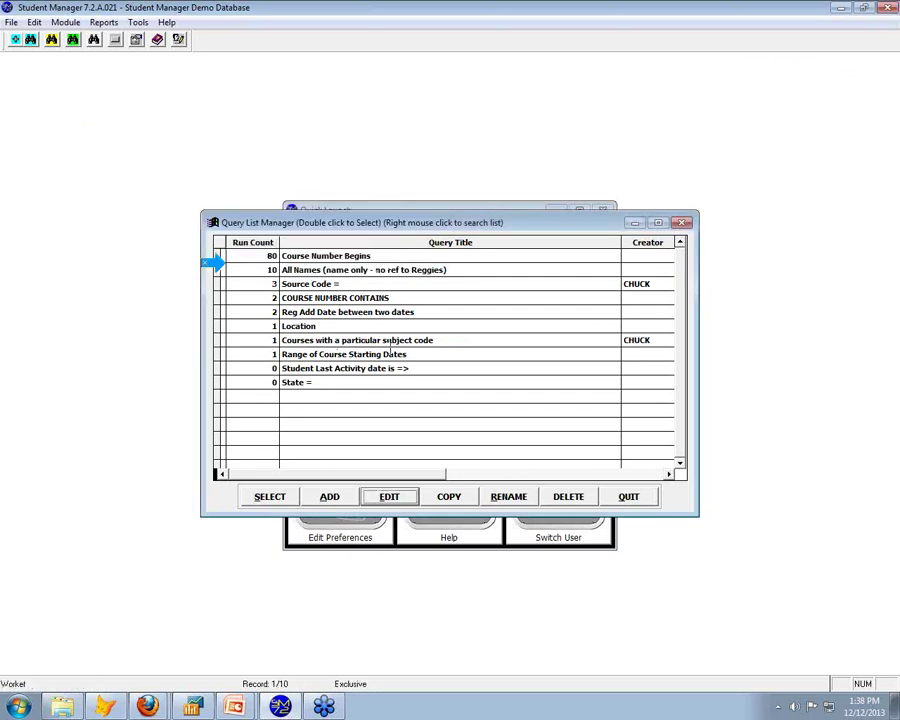
Step: Add an And condition to the "Courses with a particular subject code" query: Course Number begins with a value requested at run time
click(348, 340)
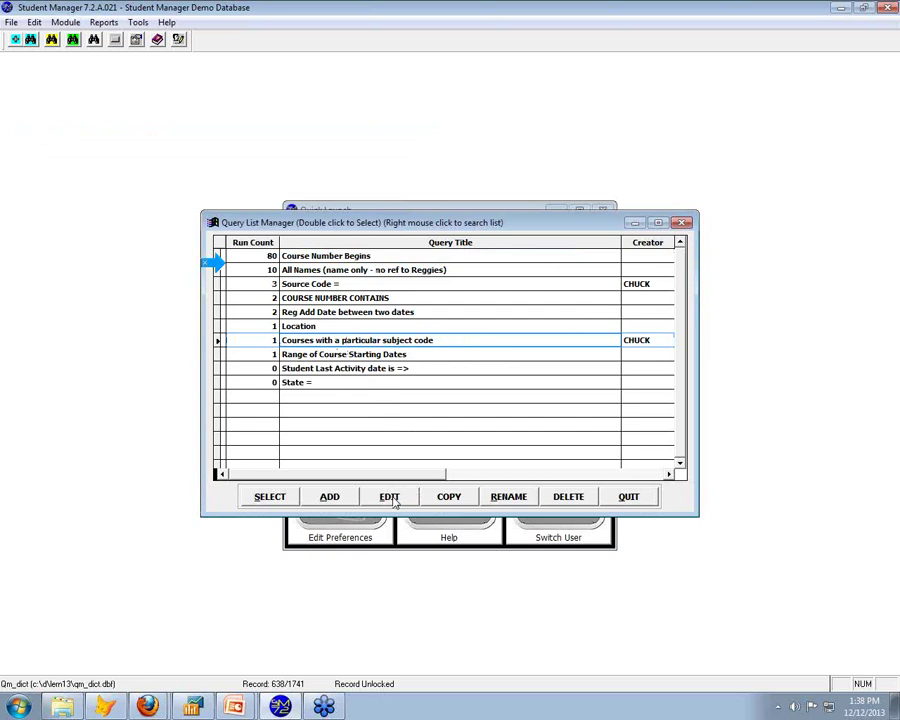
click(392, 499)
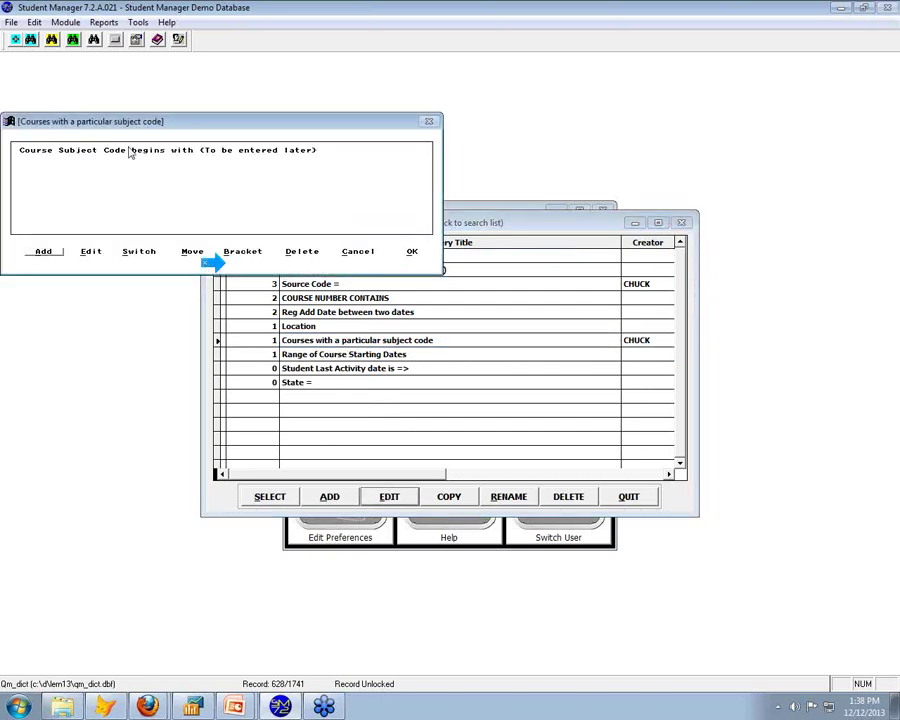
click(45, 253)
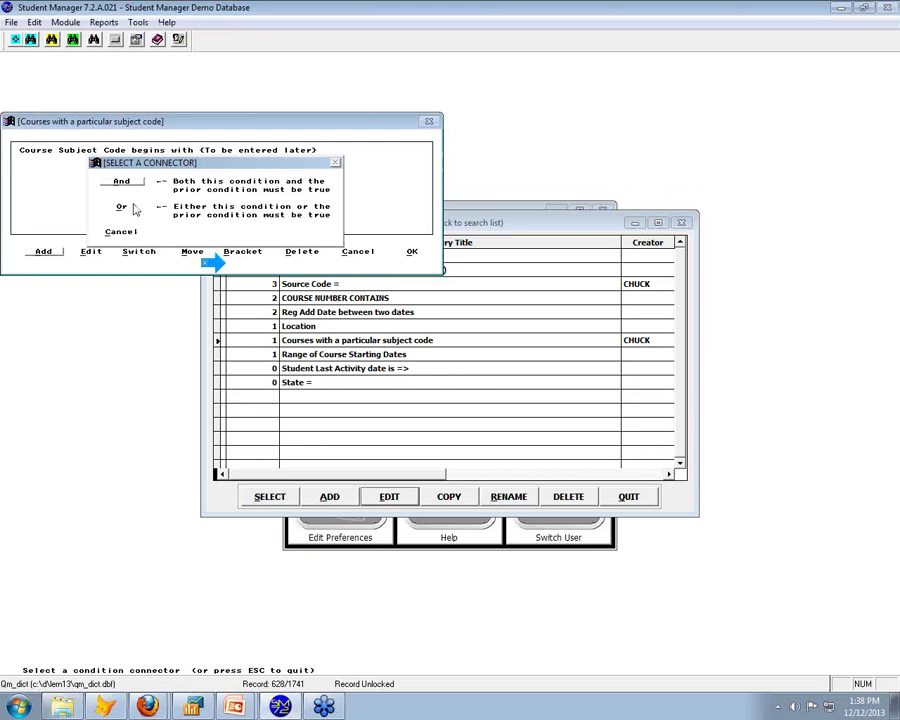
click(124, 182)
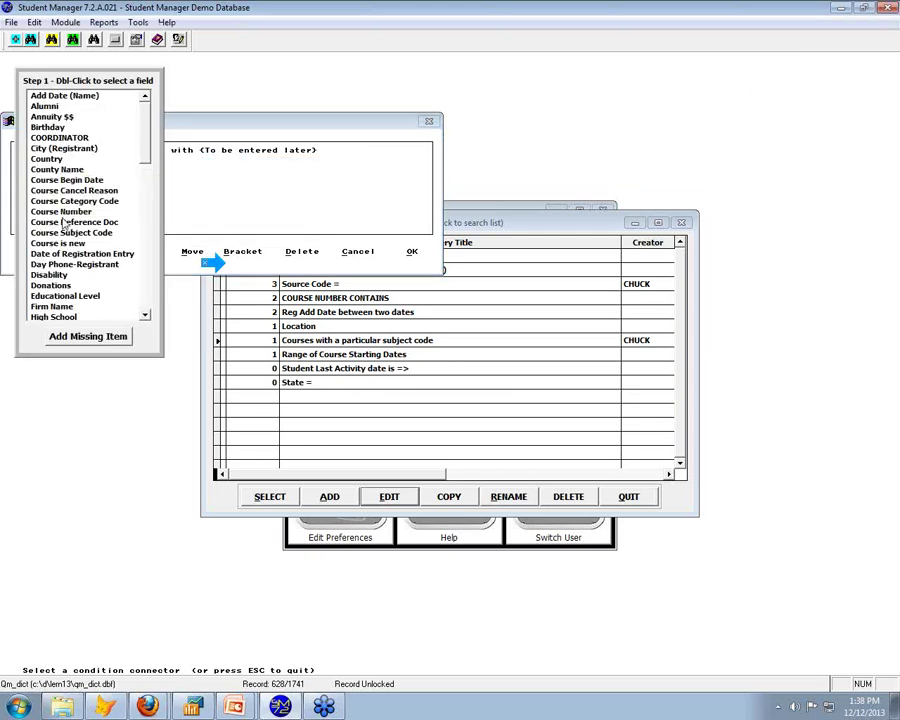
double_click(62, 212)
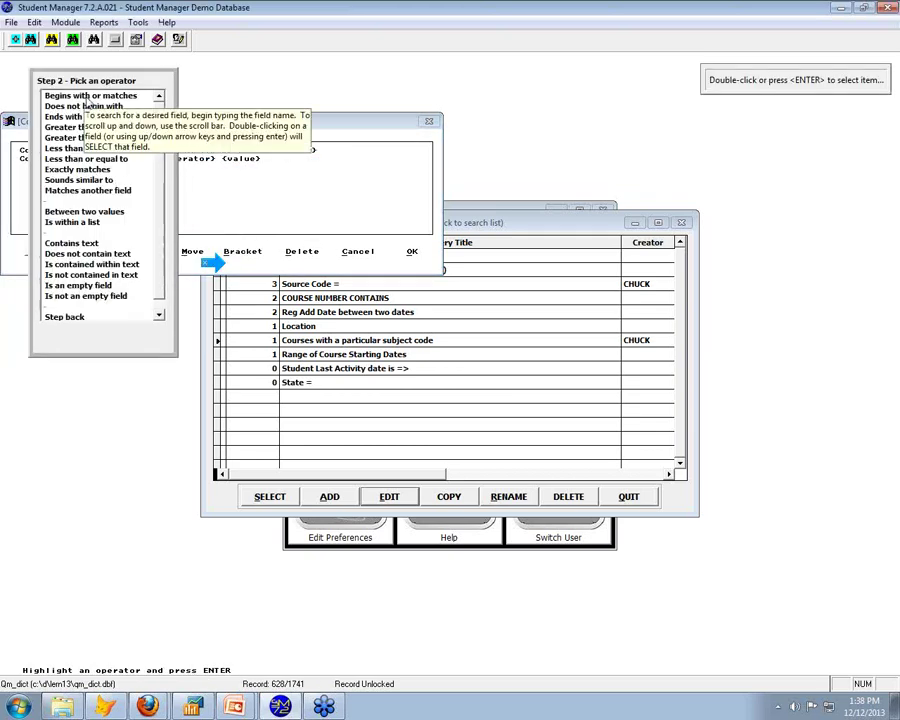
key(Return)
click(501, 392)
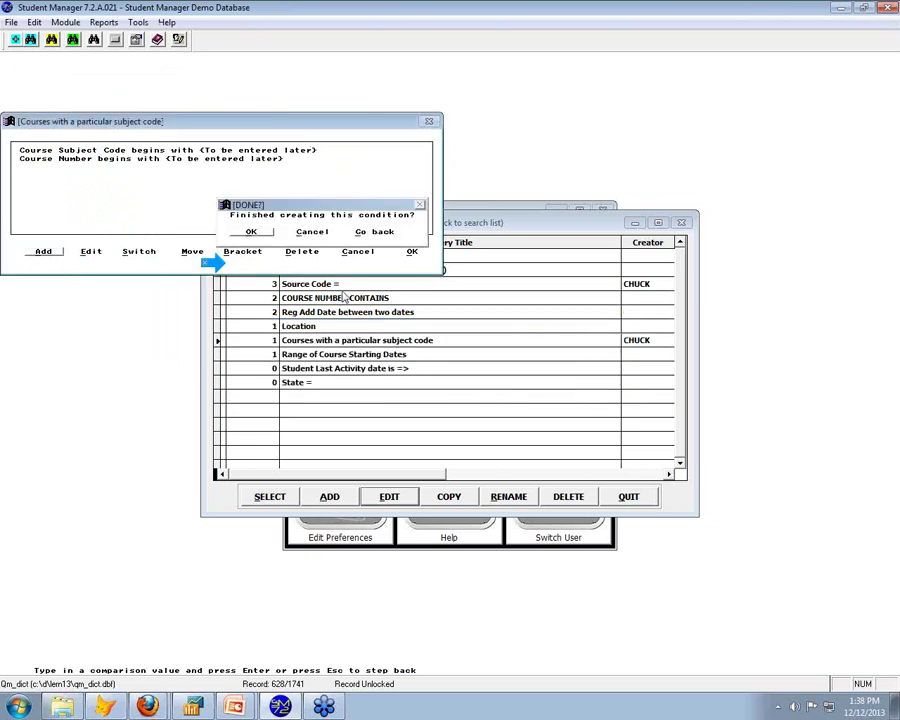
click(249, 232)
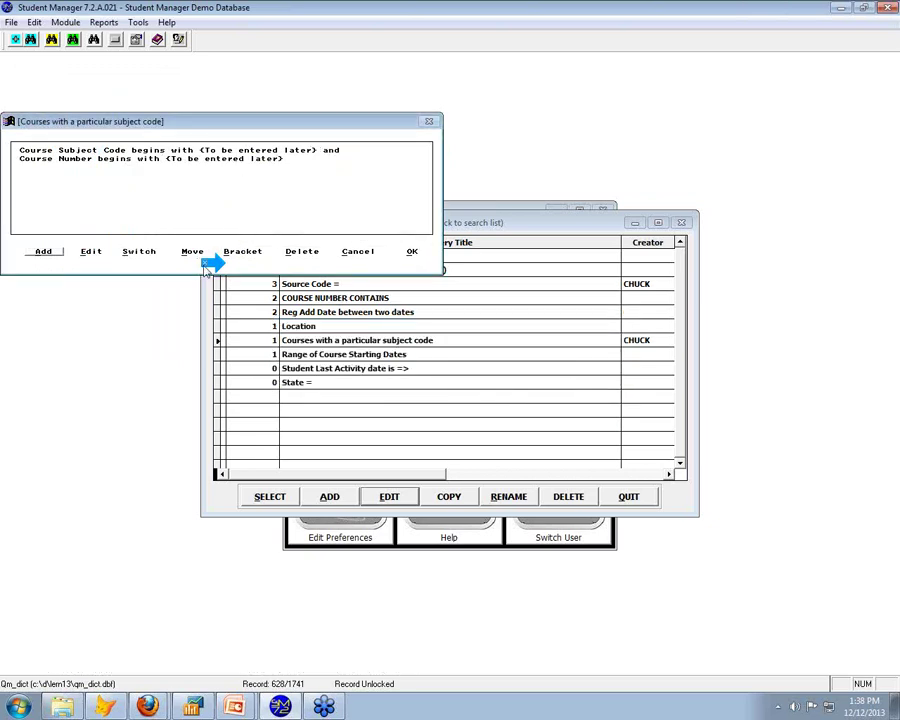
click(410, 252)
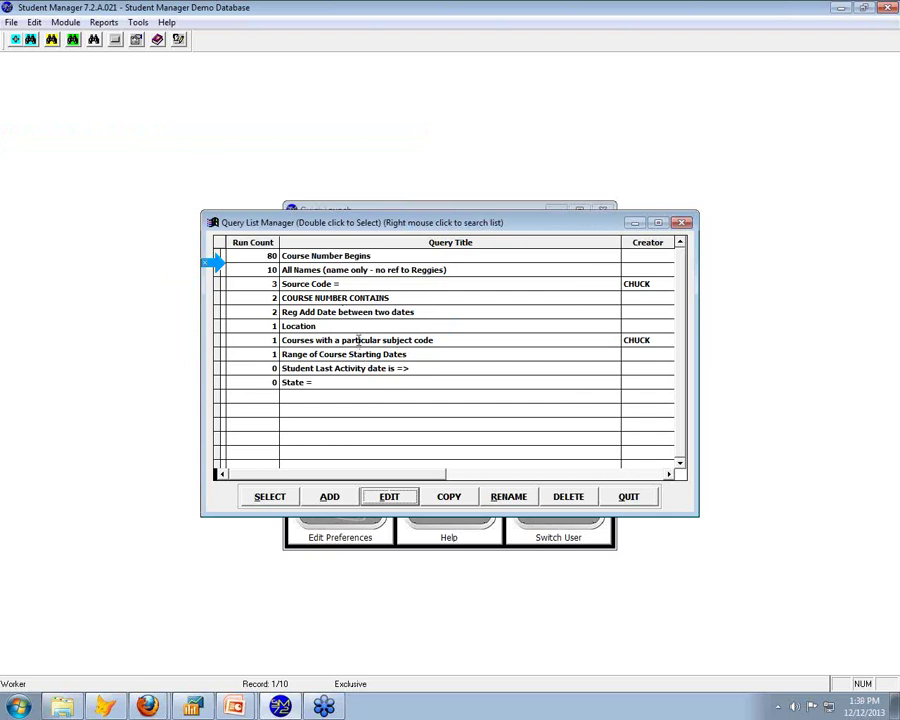
Step: Rename the edited query as "Courses with a particular subject code and Course Number"
click(358, 340)
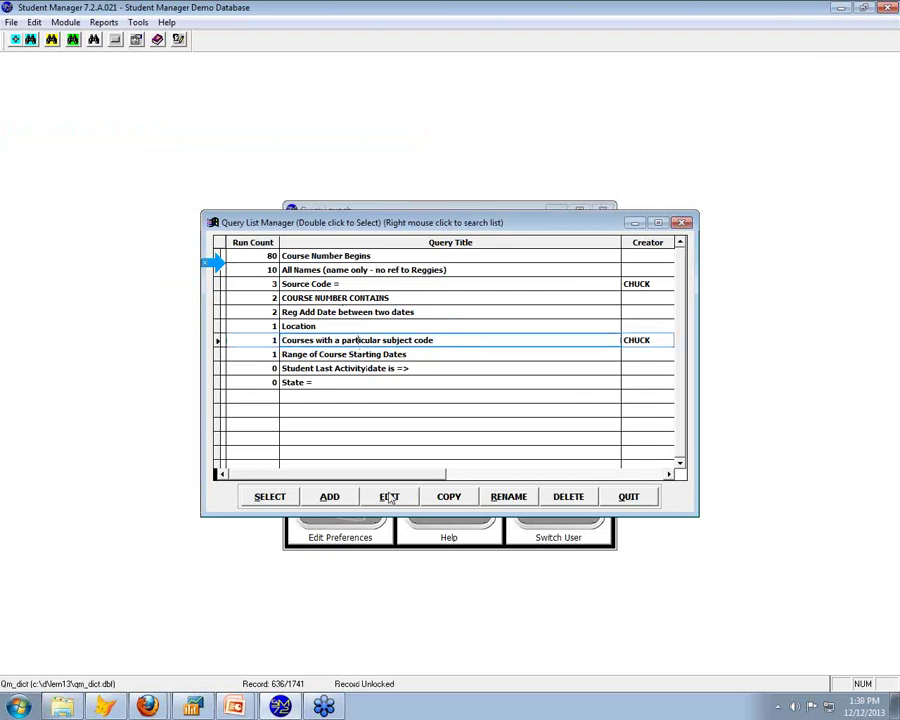
click(510, 497)
text(and CC)
text(urse Number)
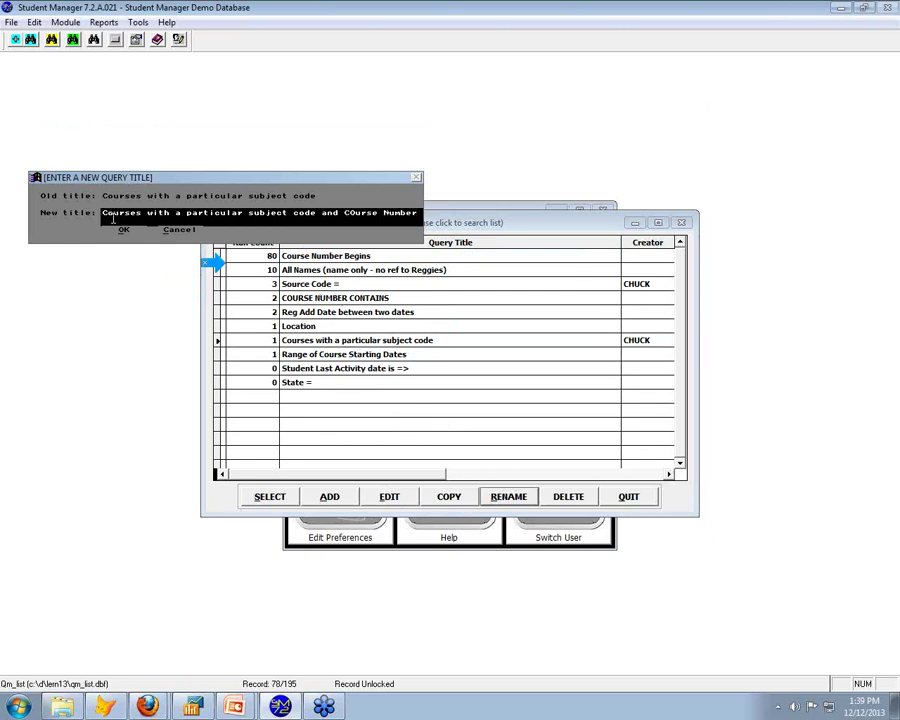
click(356, 212)
key(BackSpace)
text(o)
click(120, 230)
Step: Run the city report with the subject code and course number query, using ACEWARE and 13, and close the preview
mouse_move(361, 341)
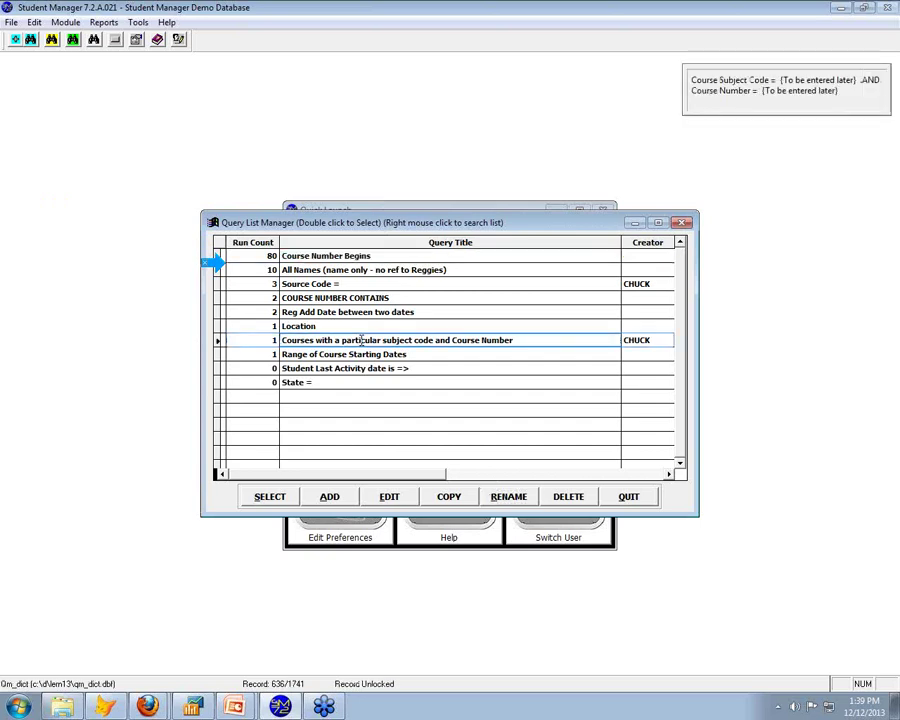
click(277, 502)
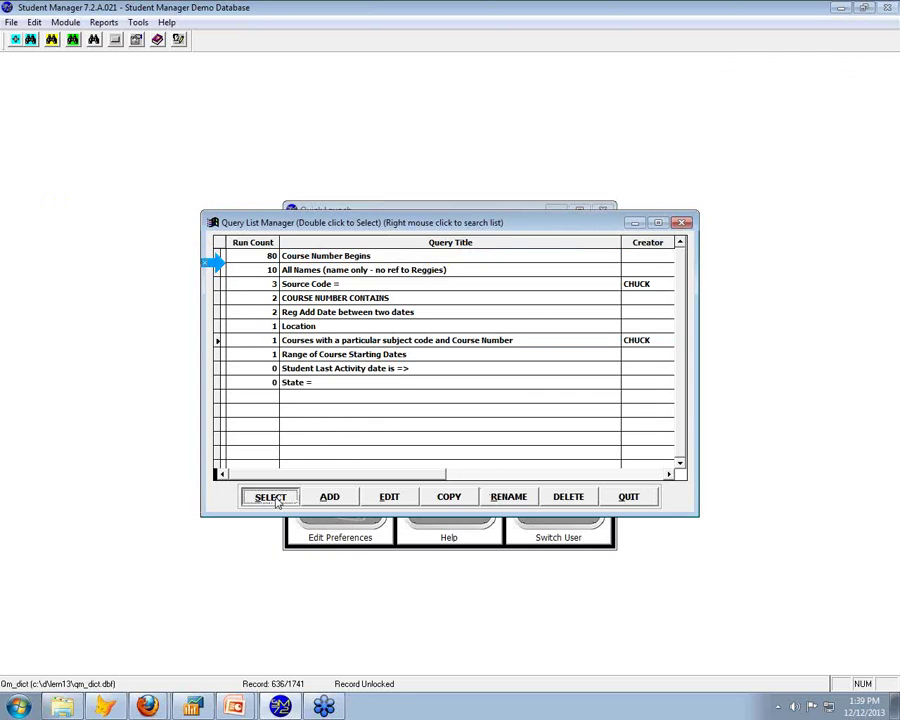
click(548, 372)
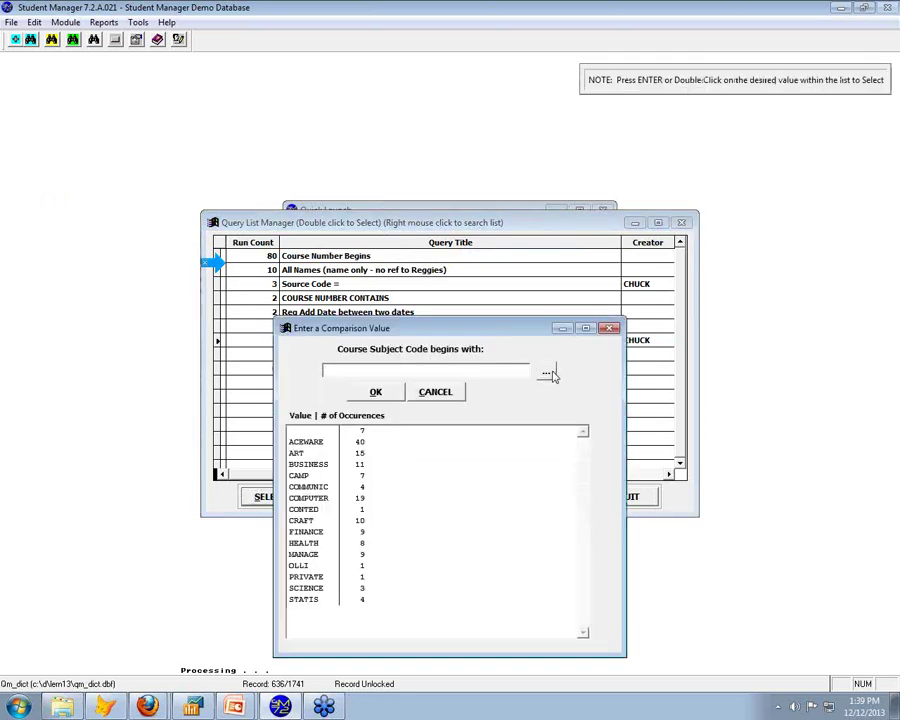
double_click(306, 442)
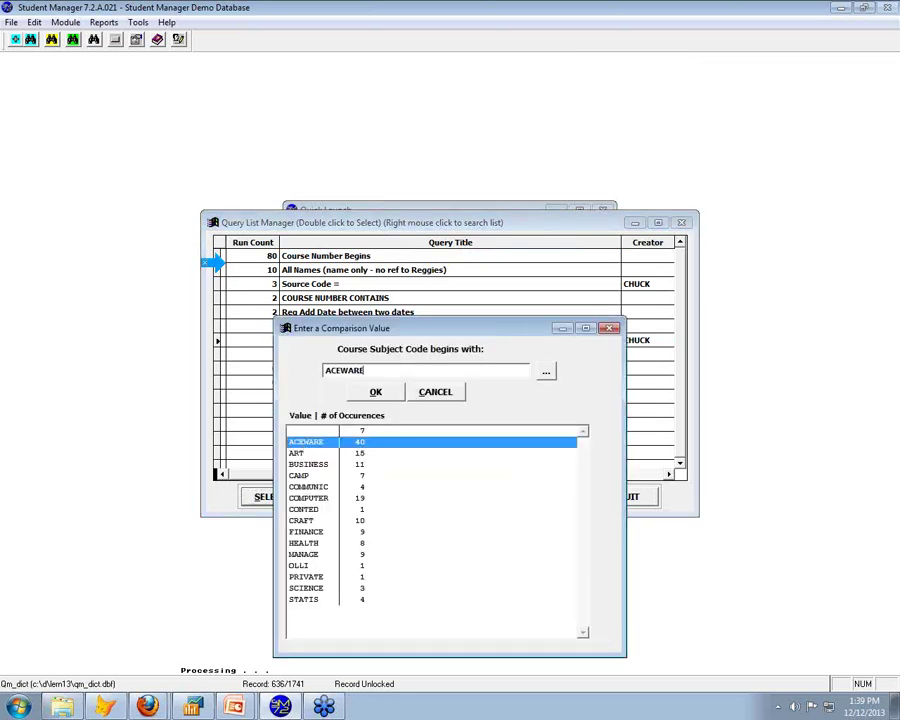
click(376, 392)
text(13)
click(385, 393)
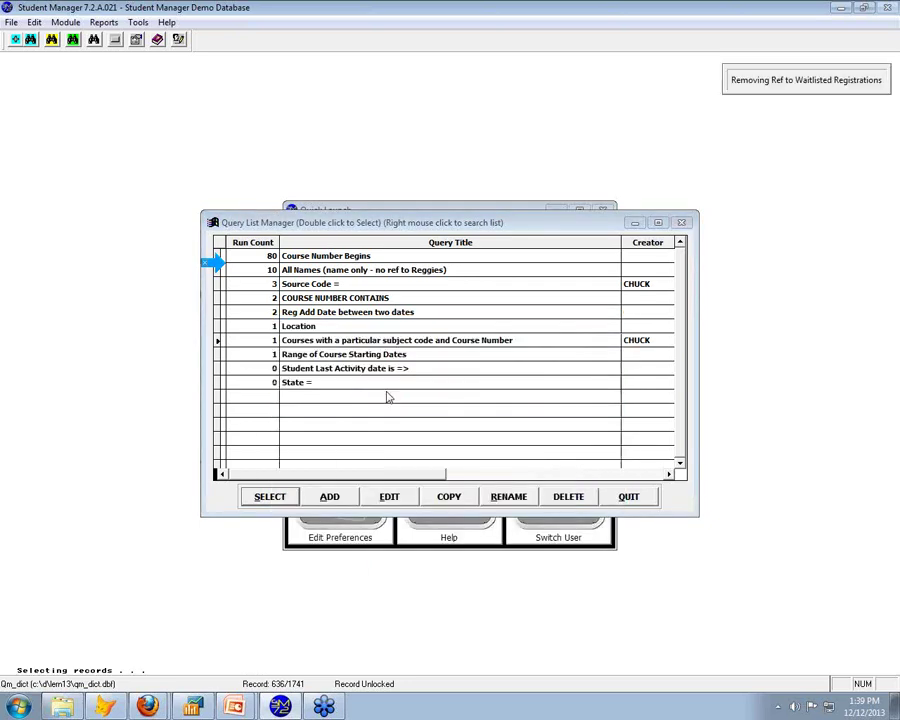
click(400, 403)
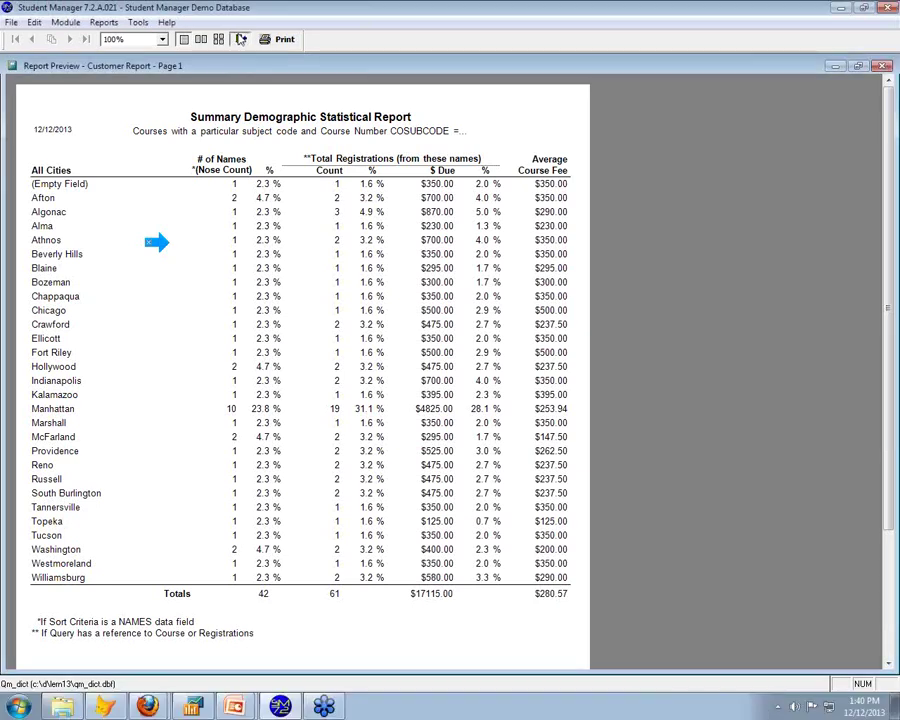
click(240, 39)
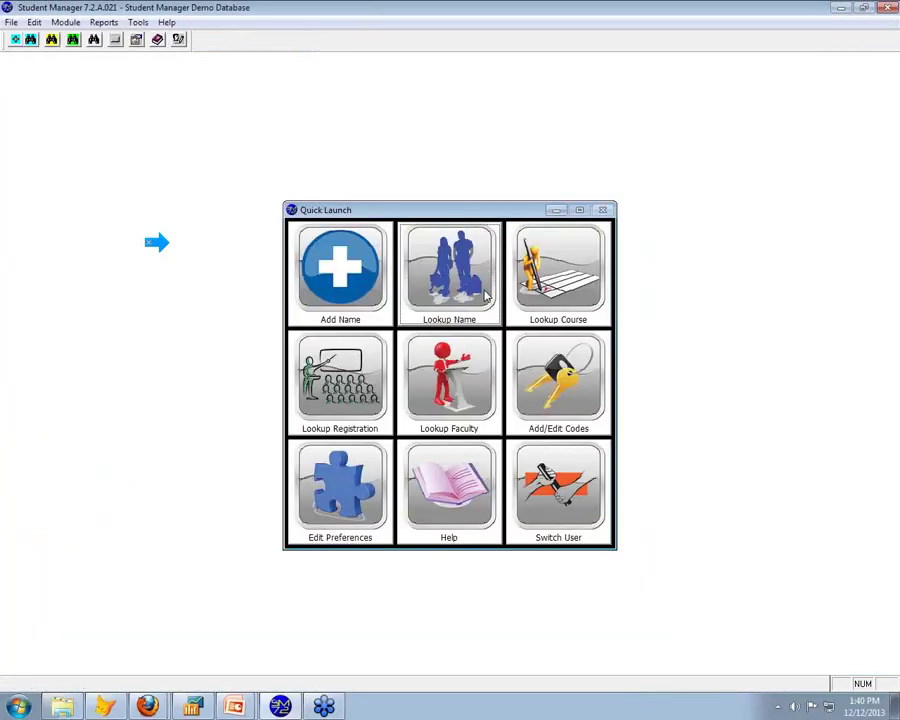
Step: Open the demographic Mailing Labels report setup, choose Additional Reports, and review the list of additional reports
click(102, 22)
mouse_move(107, 160)
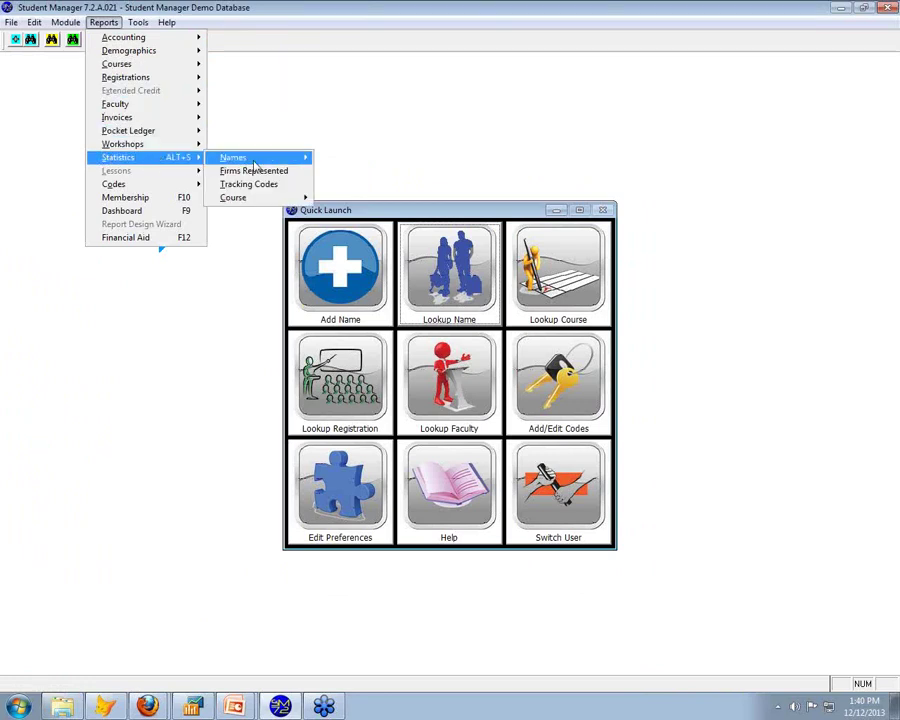
mouse_move(254, 163)
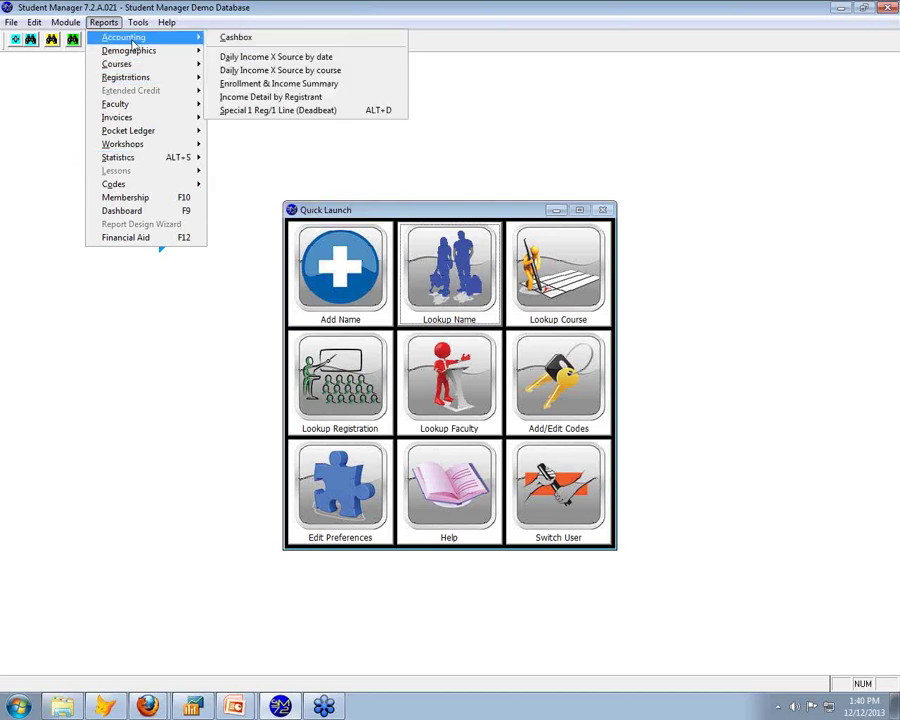
mouse_move(120, 50)
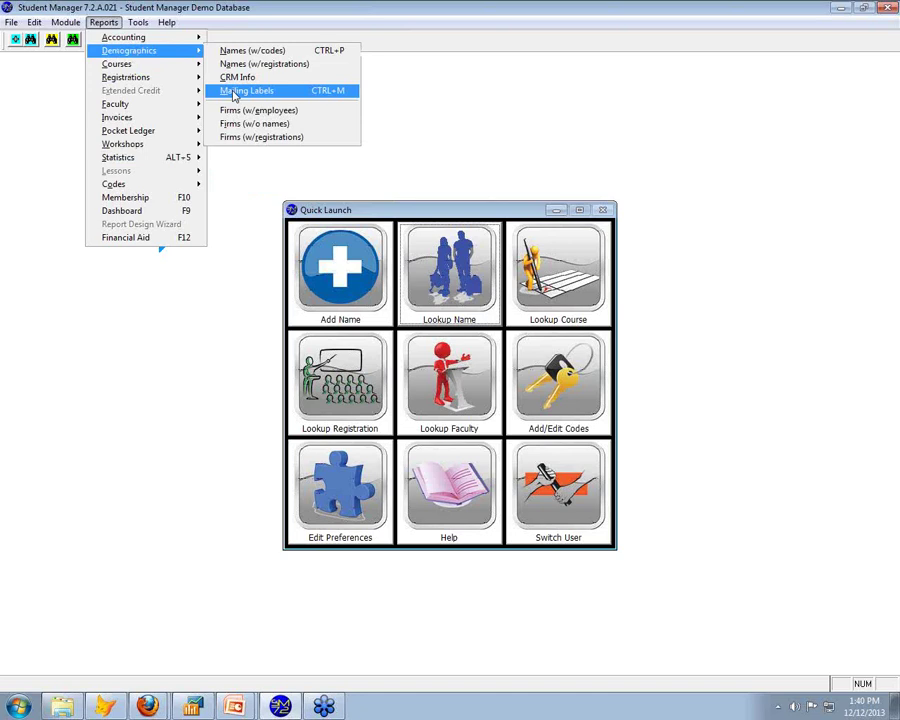
click(246, 91)
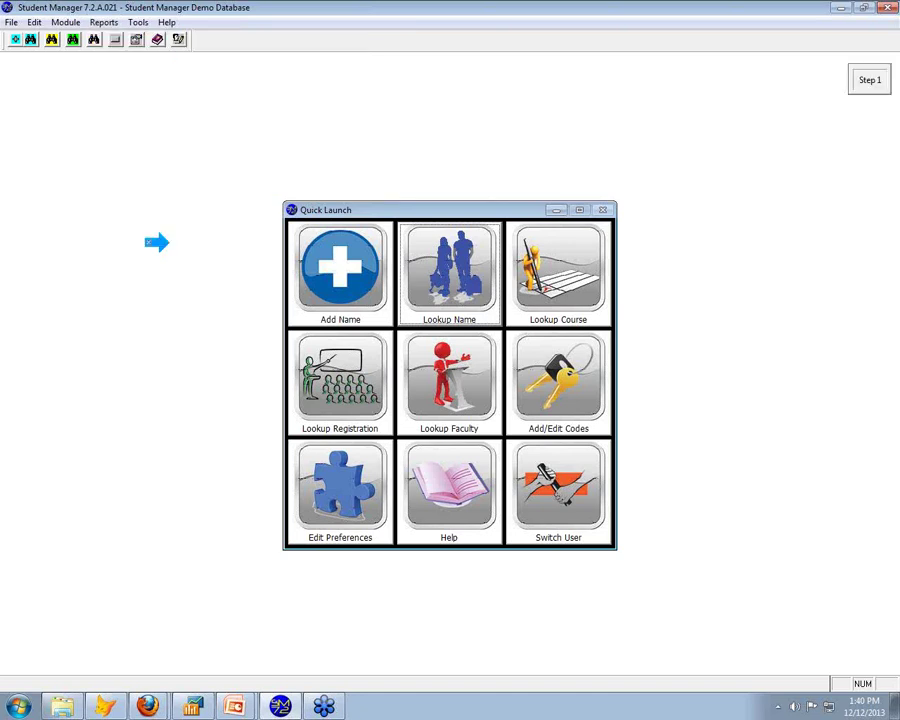
click(527, 416)
click(518, 444)
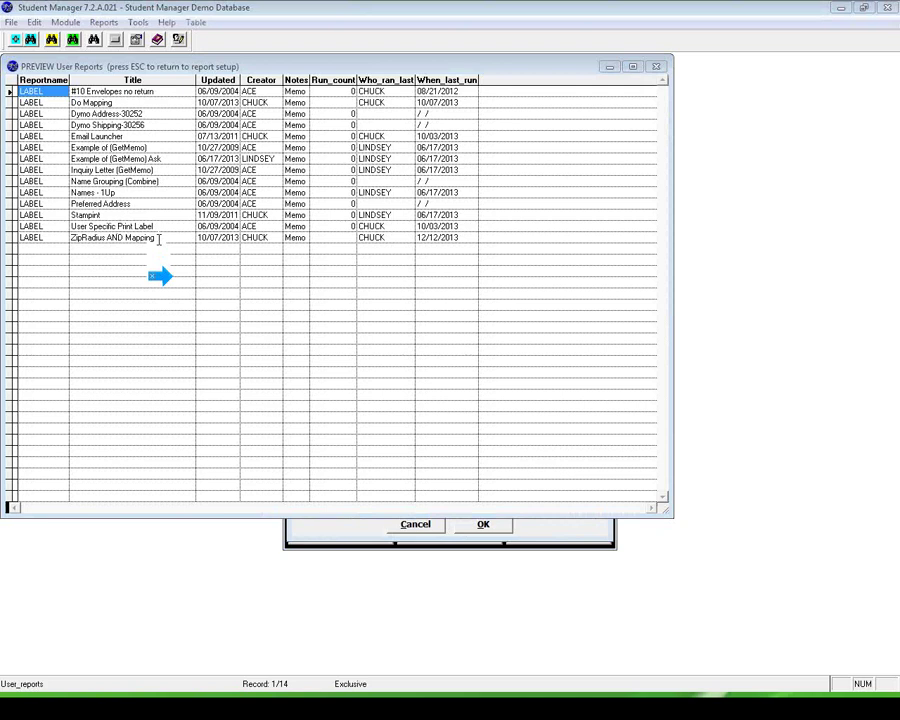
click(656, 67)
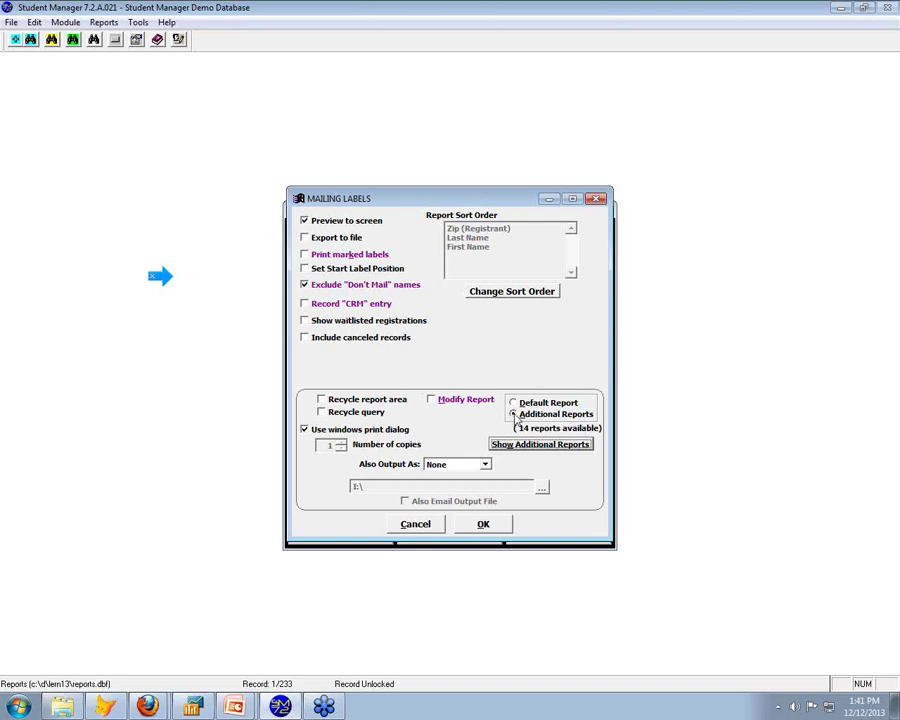
Step: Turn on Modify Report for the mailing labels and run the "Course Number begins . . ." query with 13CONT
click(432, 401)
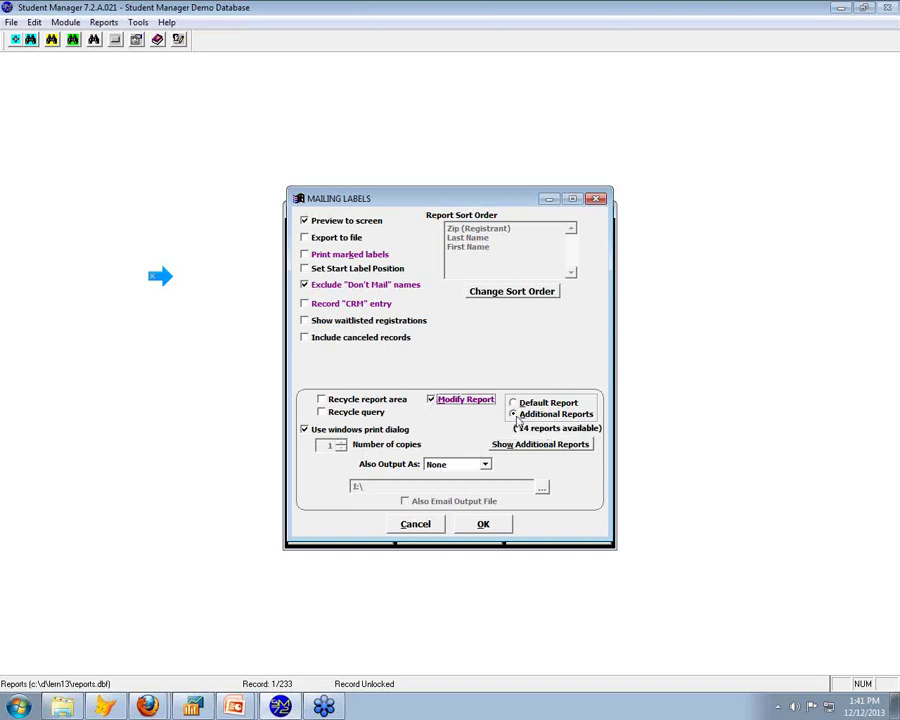
click(483, 524)
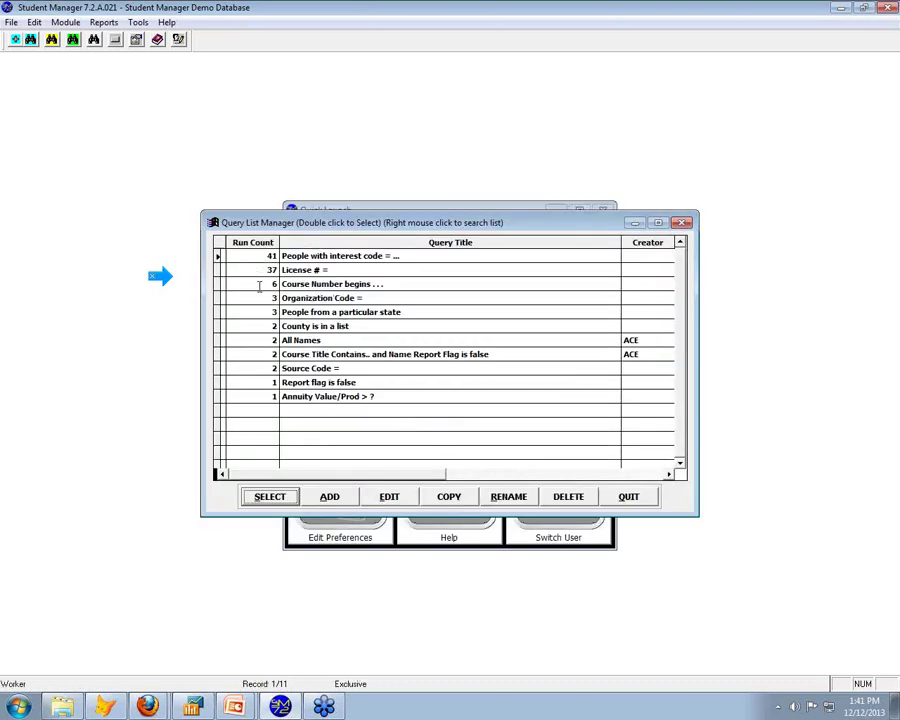
click(259, 287)
click(271, 500)
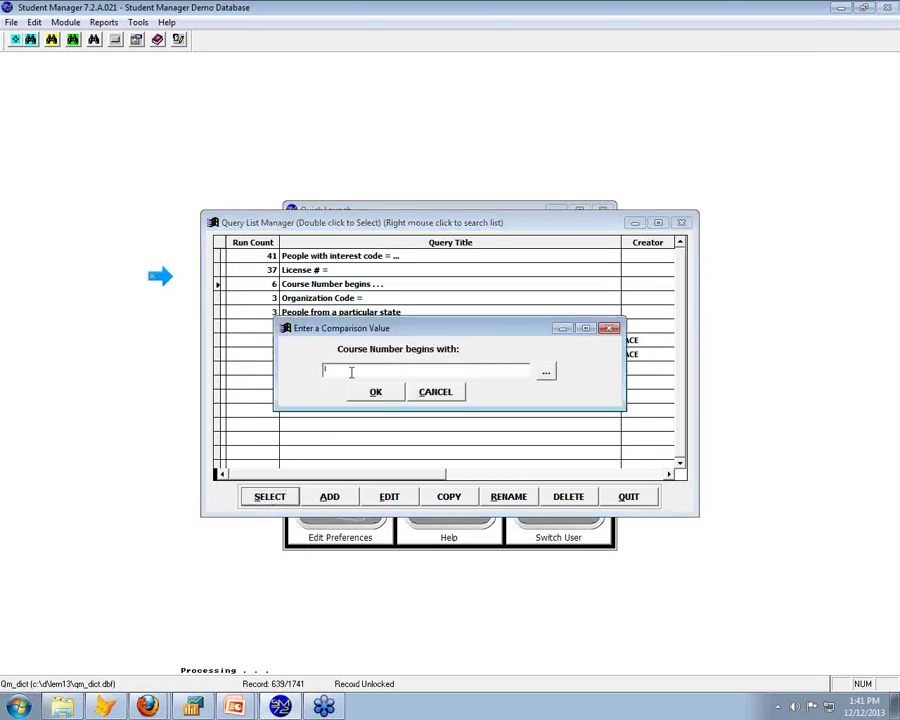
text(13CONT)
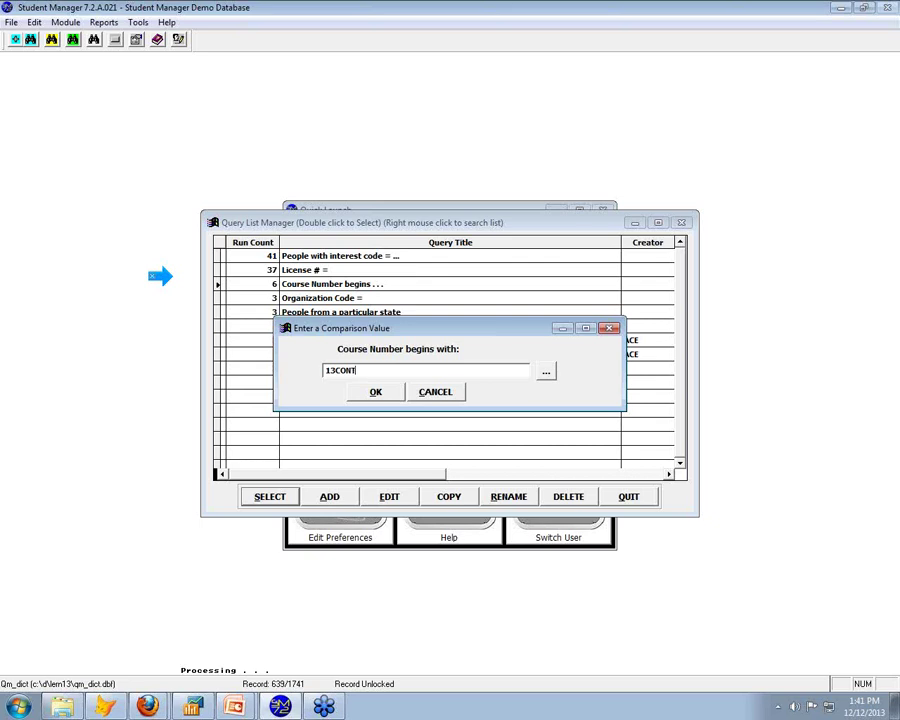
click(377, 392)
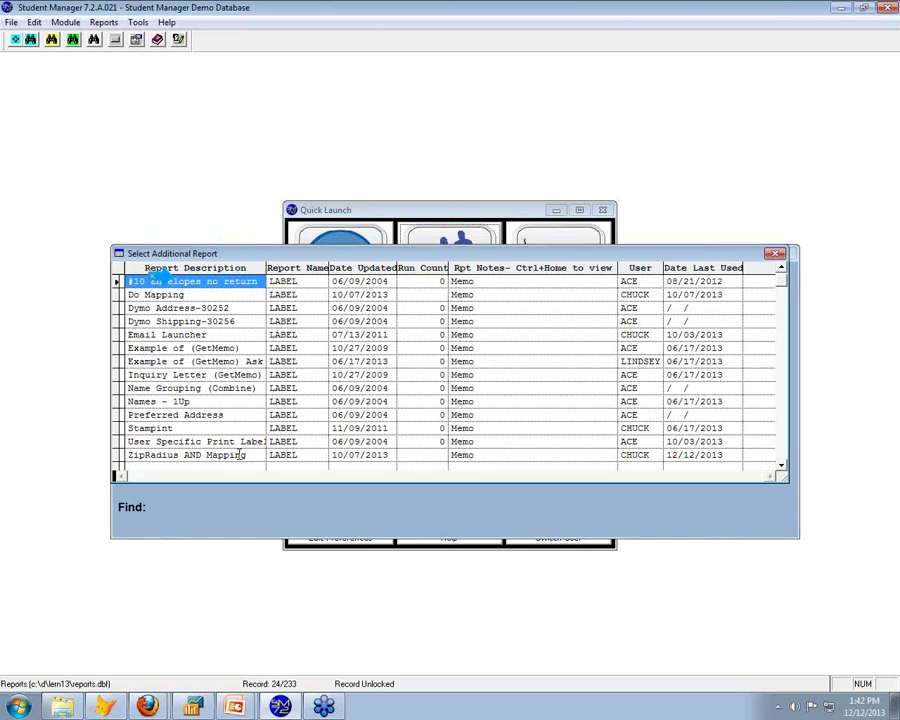
Step: Choose the ZipRadius AND Mapping report and limit its records to a radius of 150 around zip code 66503
double_click(240, 454)
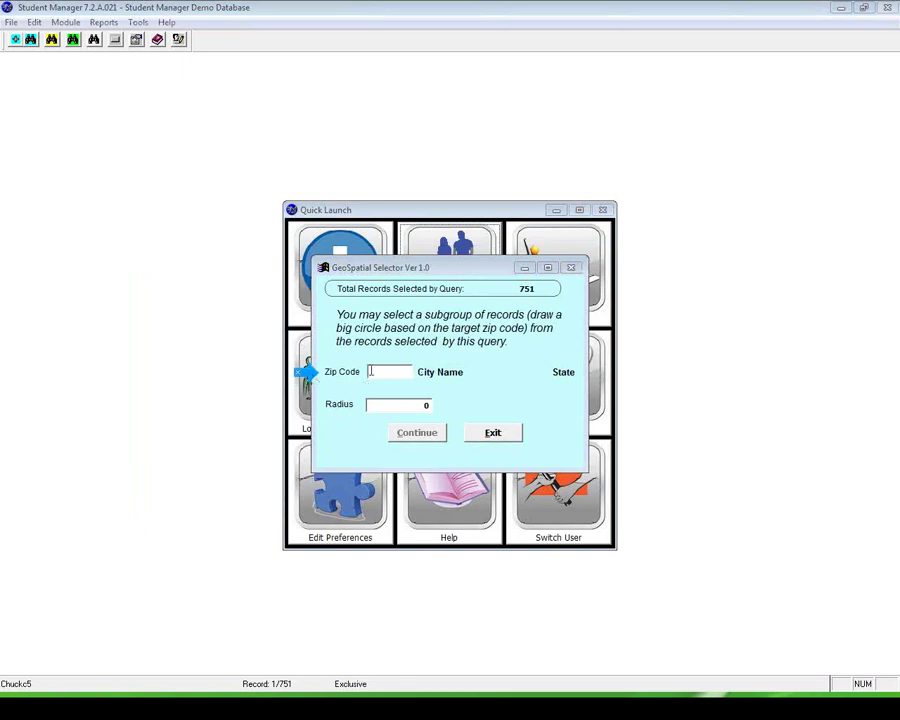
text(6)
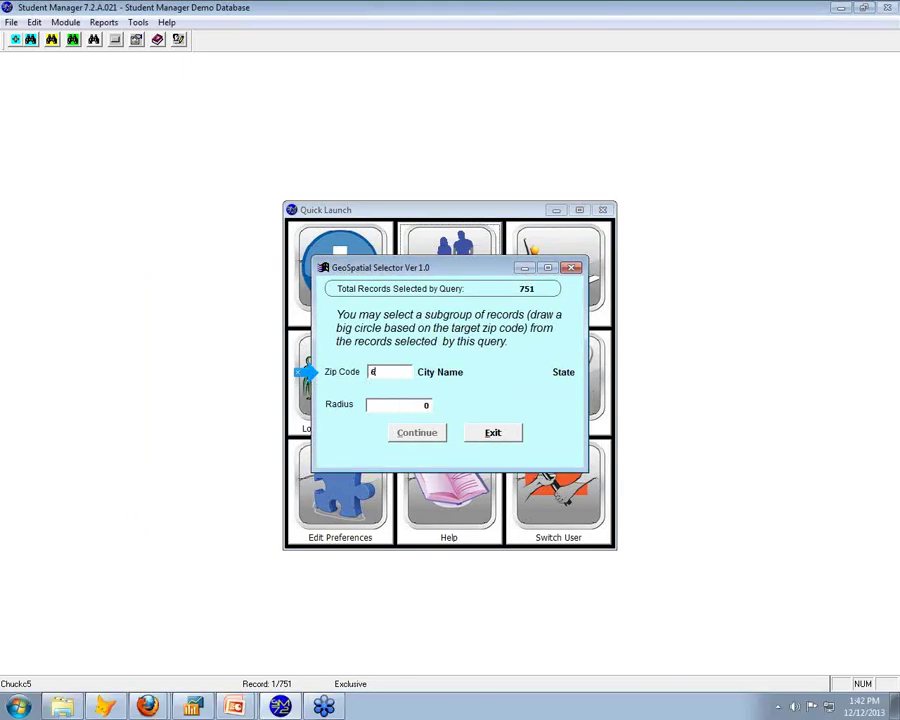
text(6503)
key(Tab)
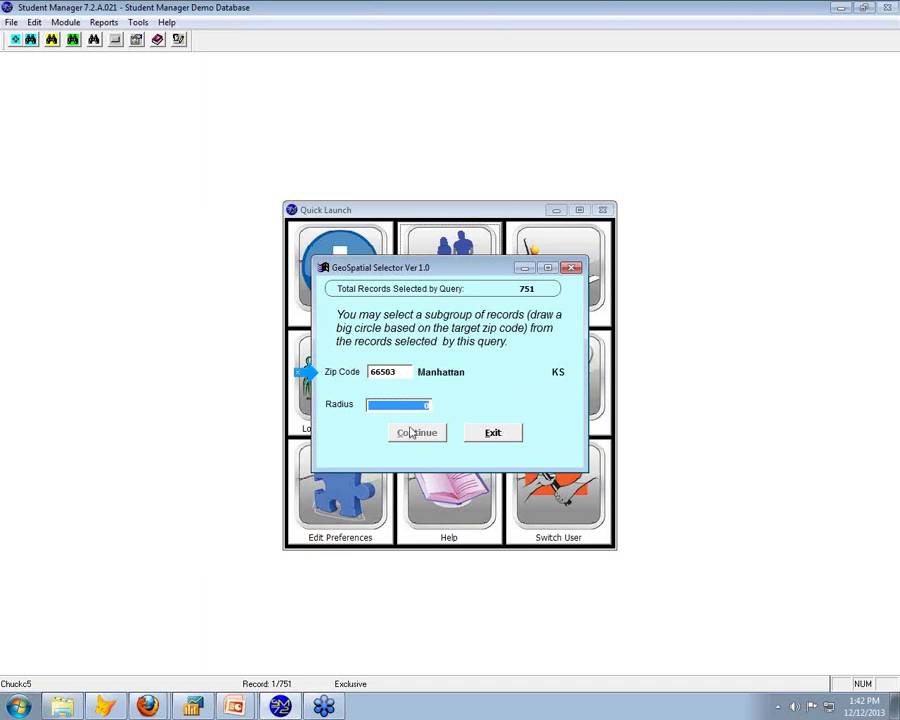
text(10)
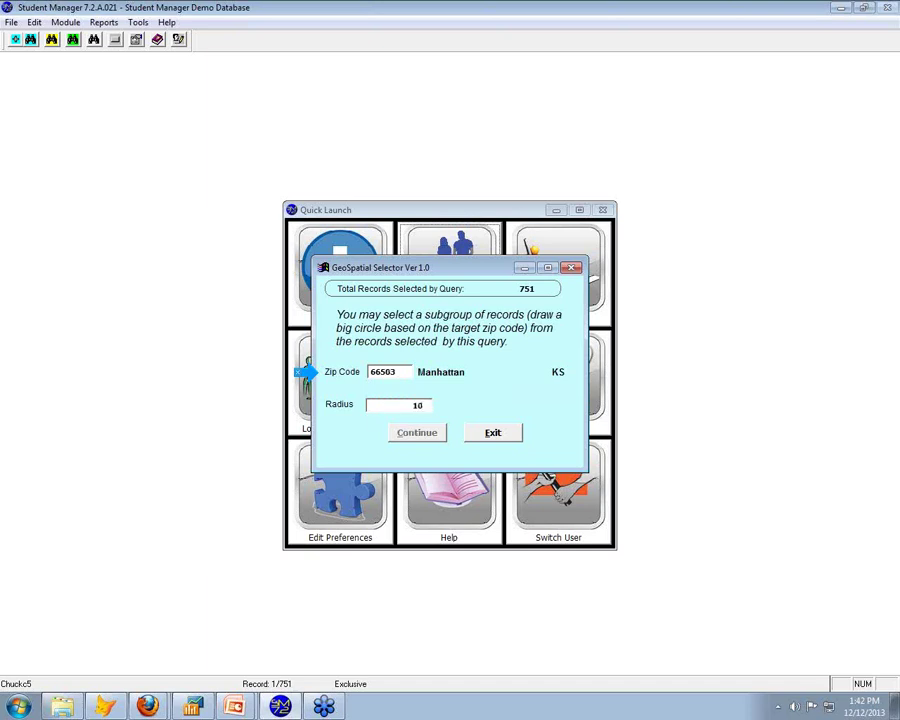
text(50)
key(Tab)
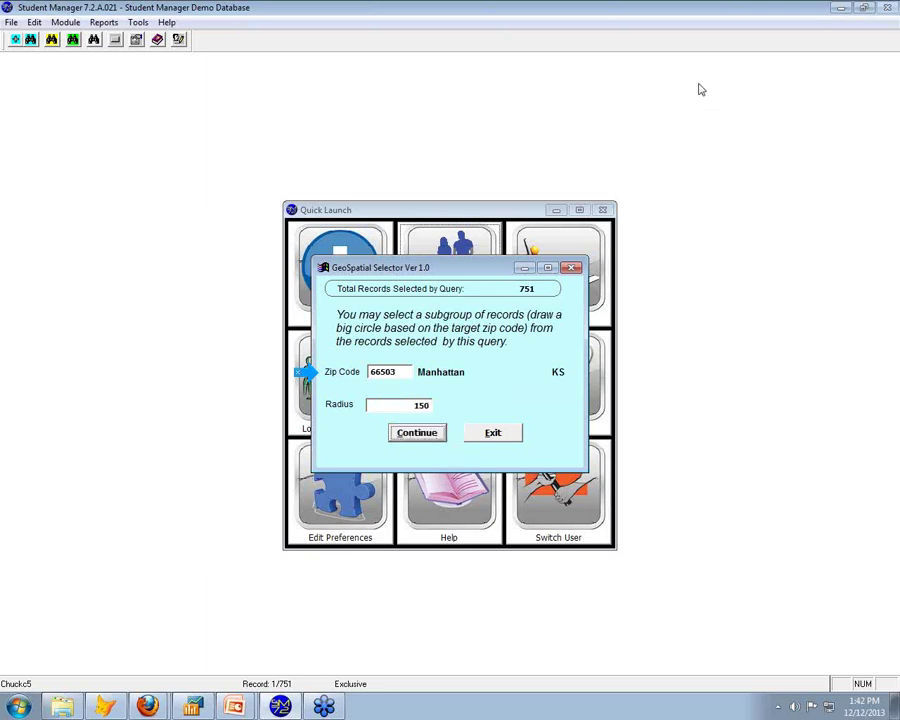
click(698, 88)
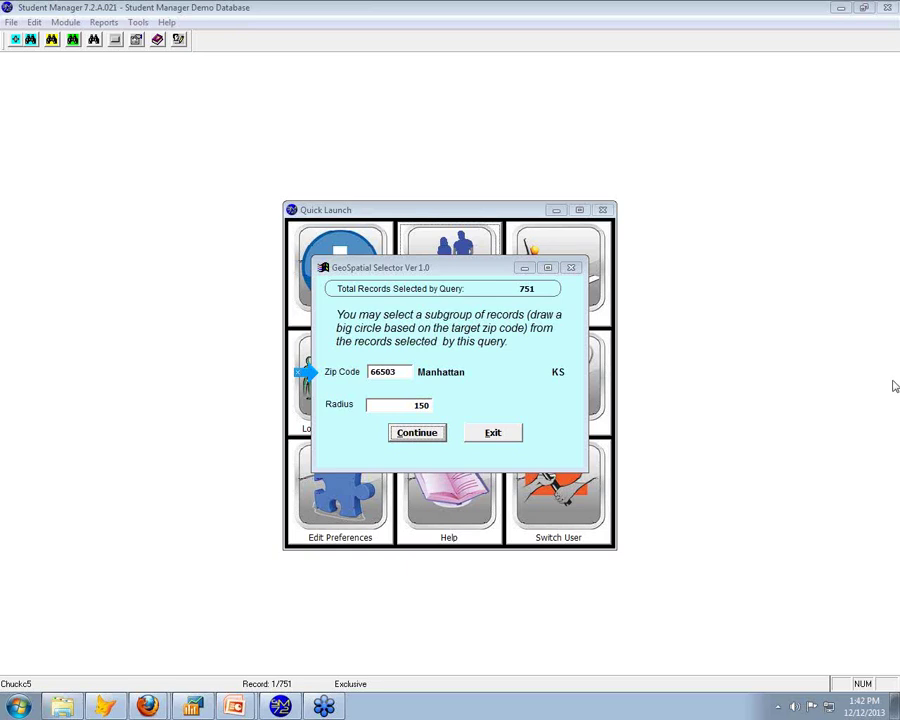
click(510, 391)
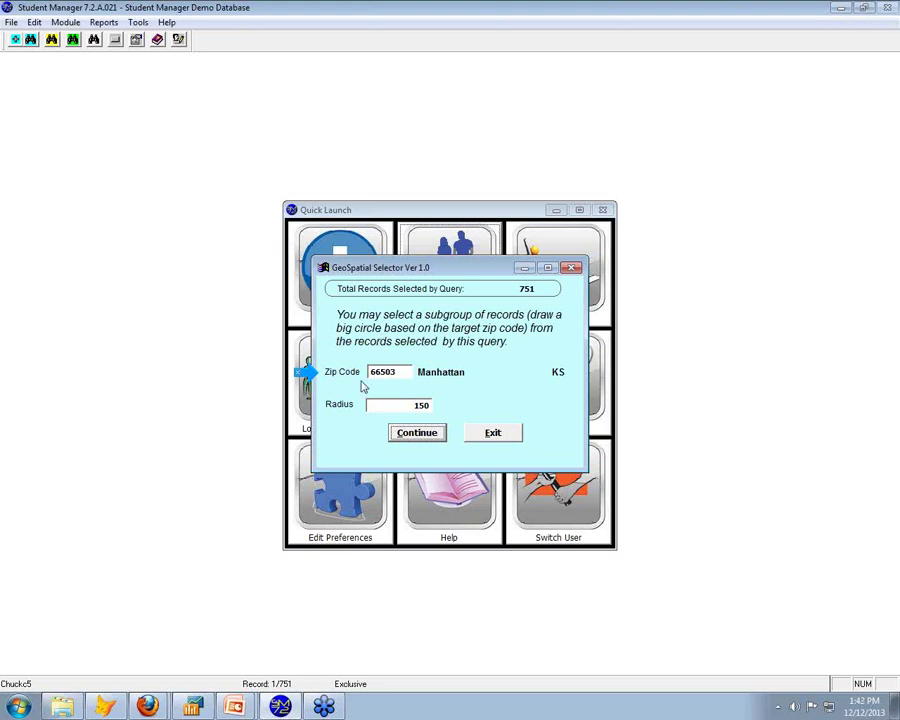
click(430, 440)
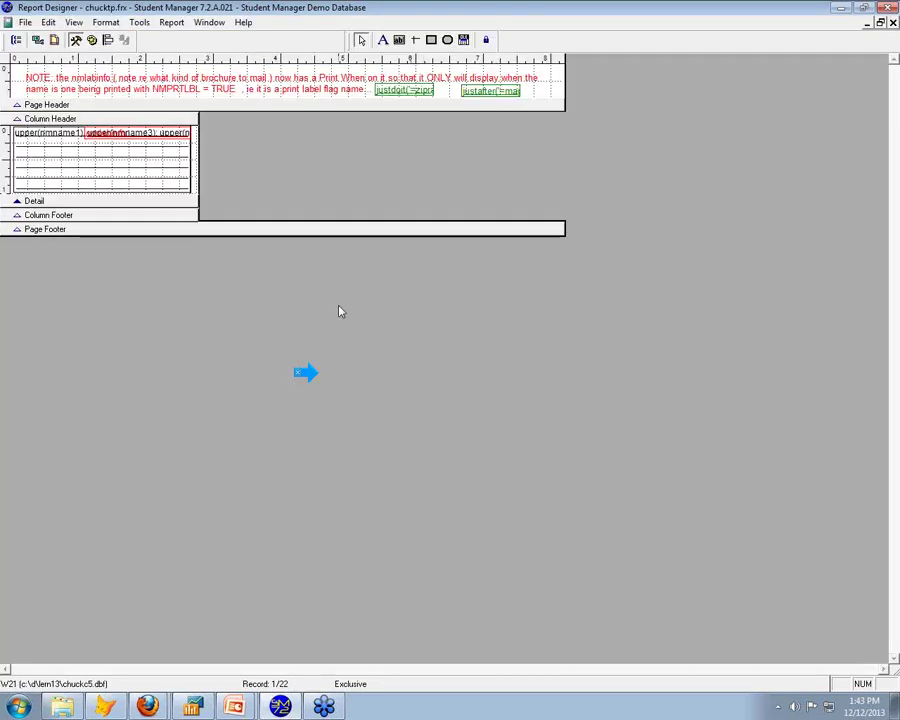
Step: Widen the zipradius field in the page header and examine its expression, keeping it as justdoit('=zipradius()')
click(412, 91)
drag(374, 90, 301, 91)
double_click(392, 90)
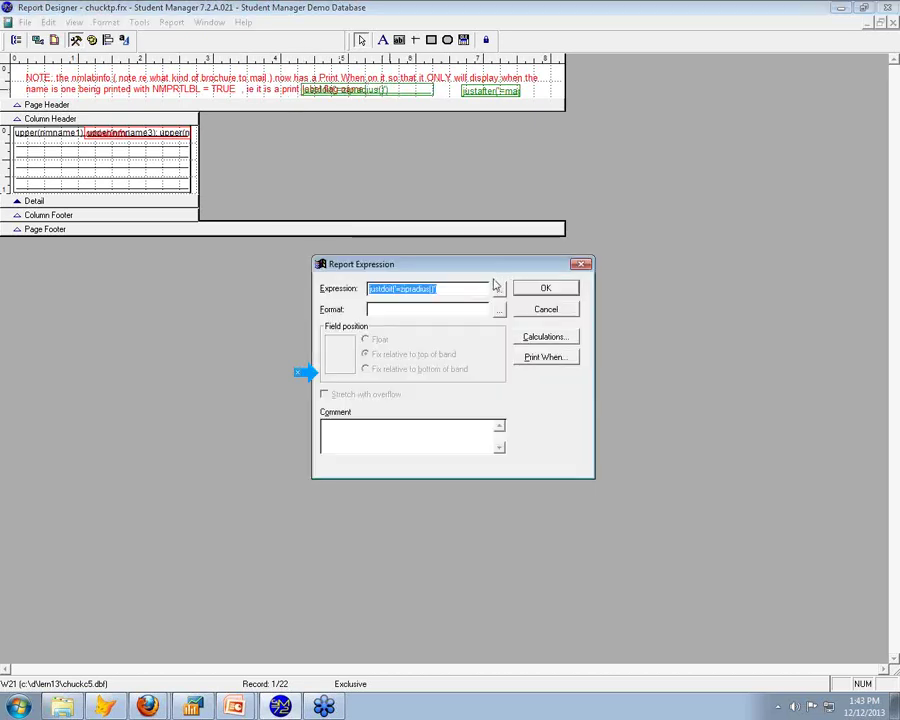
click(486, 289)
click(428, 290)
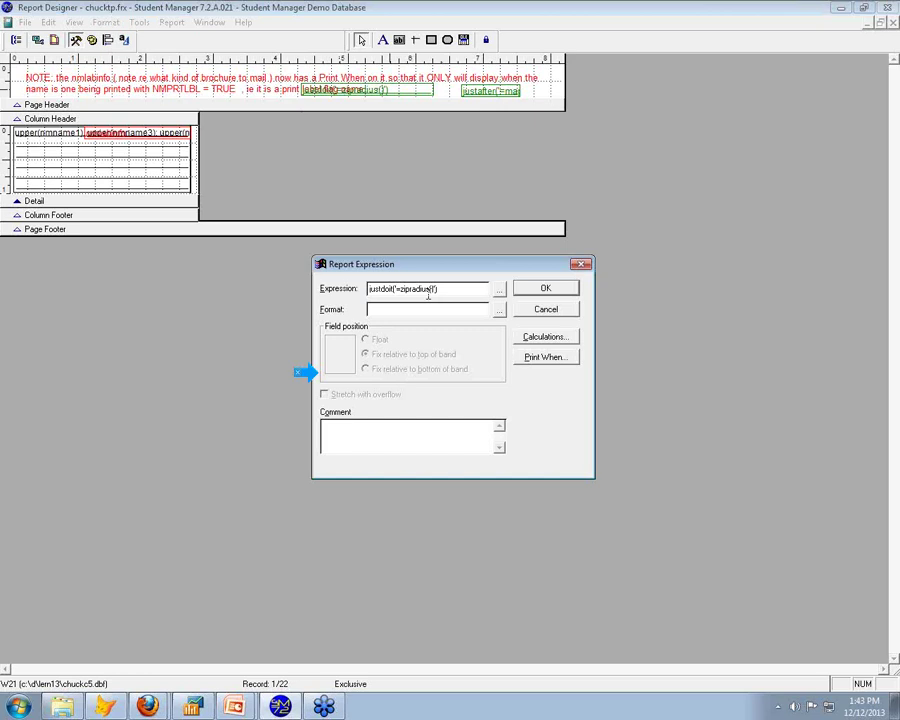
text())
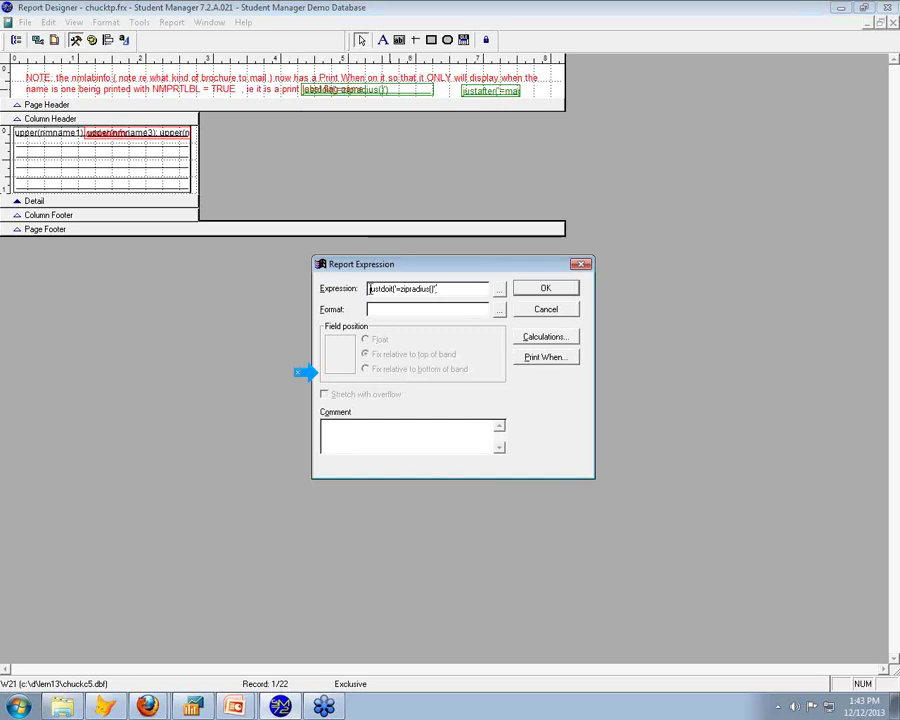
click(541, 291)
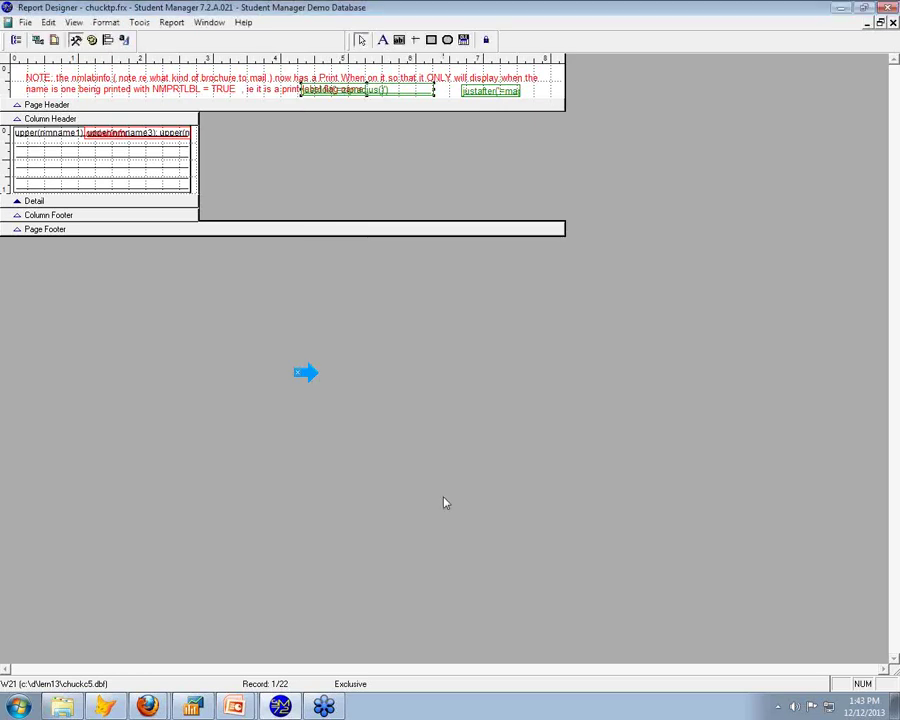
Step: Switch to the Enrollment Cart window in Firefox, go to the ACEware Systems website, widen the window, and open the Student Manager Resources page
mouse_move(165, 708)
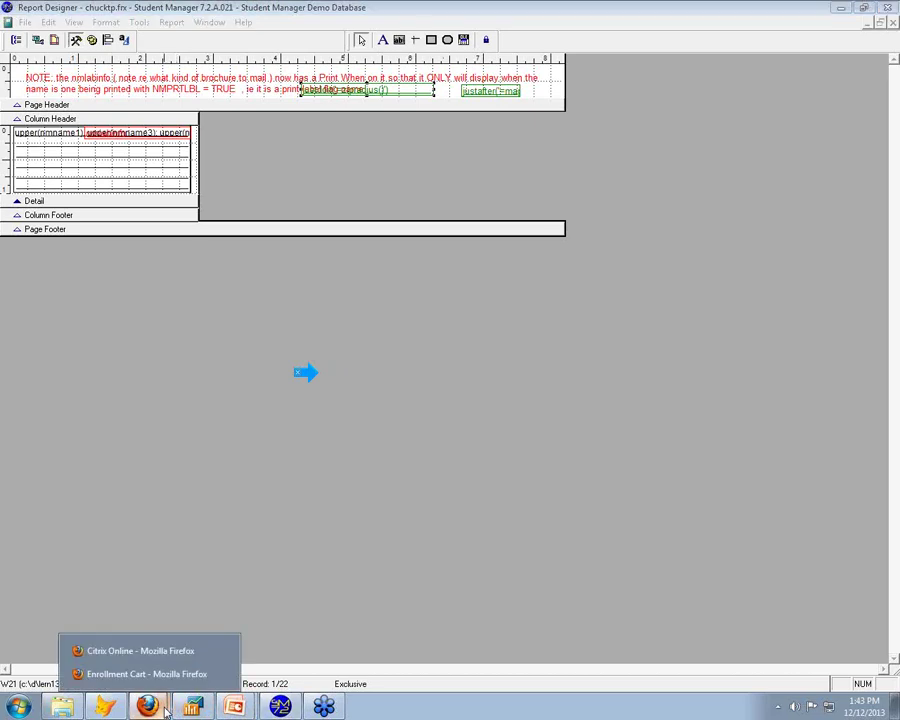
click(134, 677)
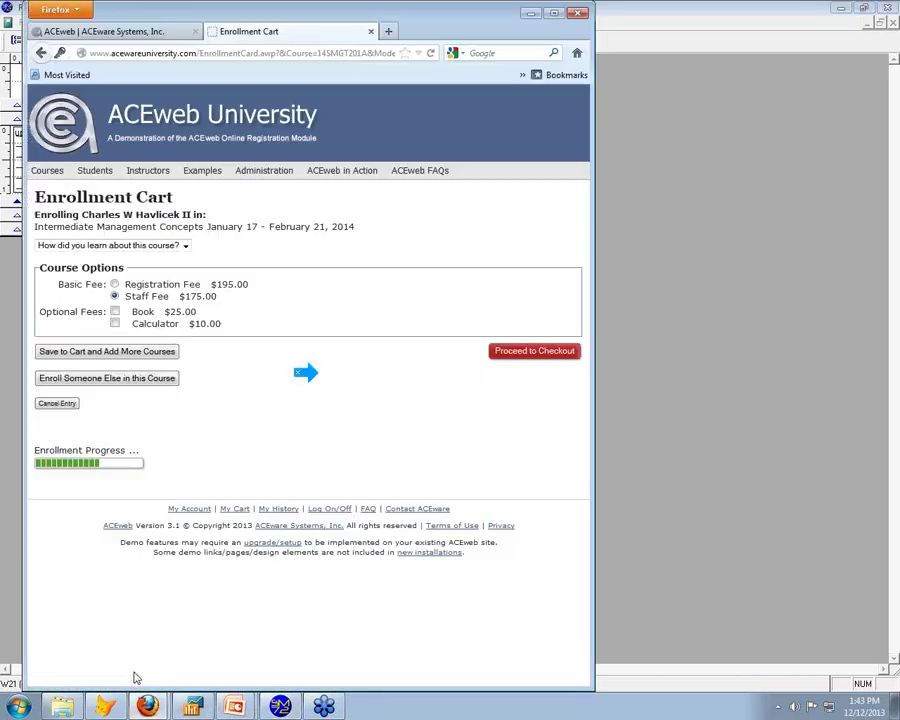
click(293, 527)
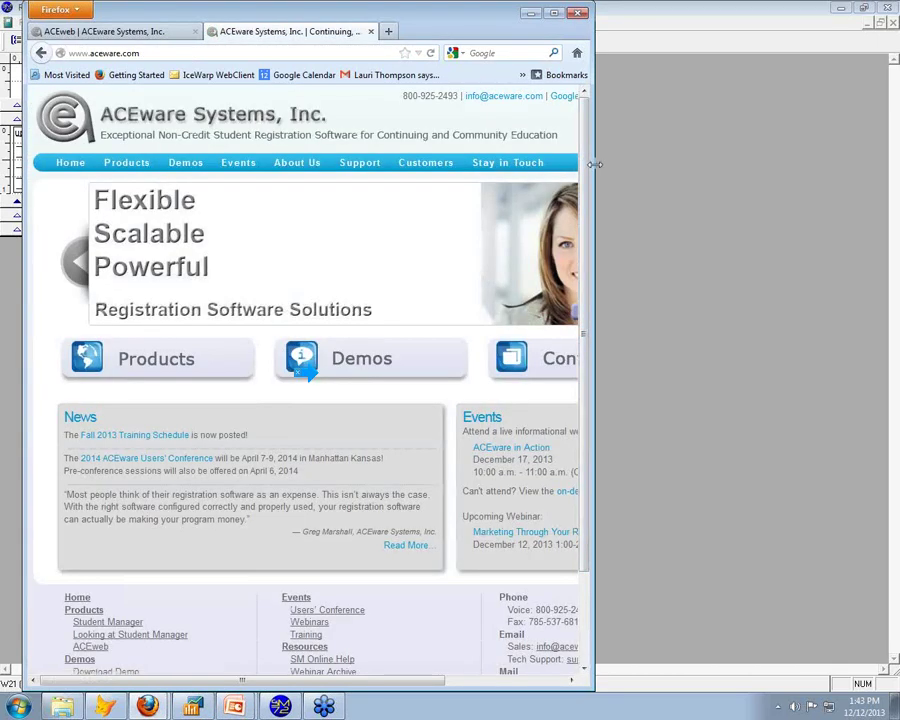
drag(595, 106, 694, 171)
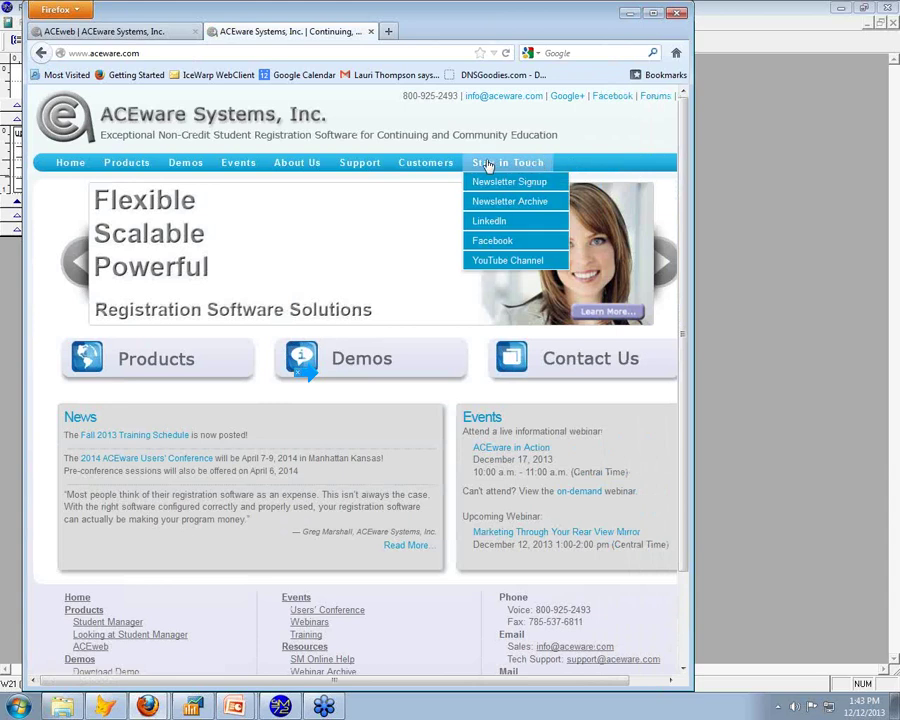
mouse_move(424, 166)
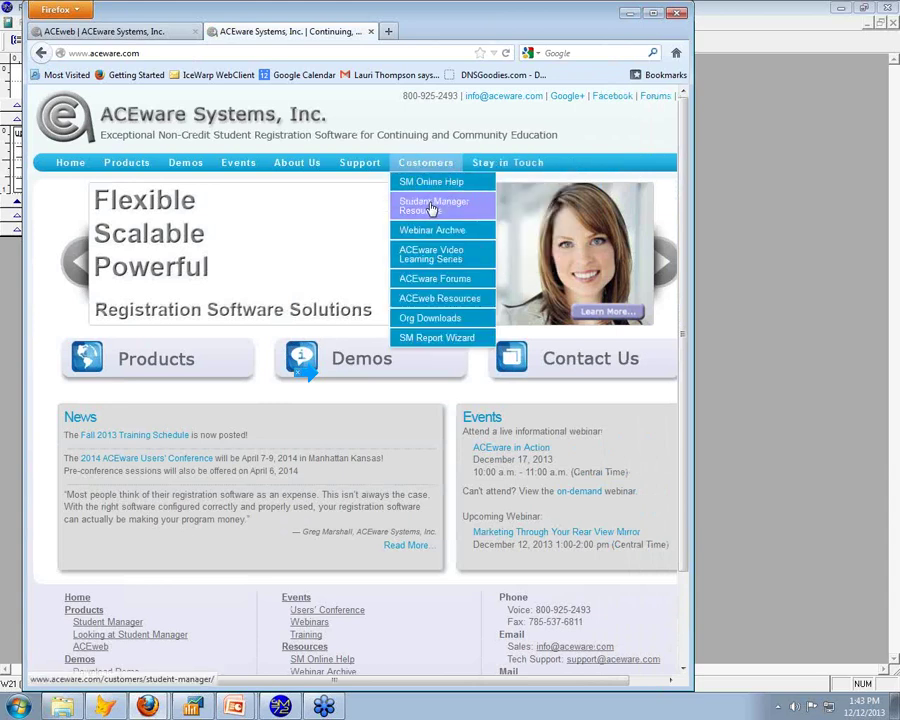
click(432, 207)
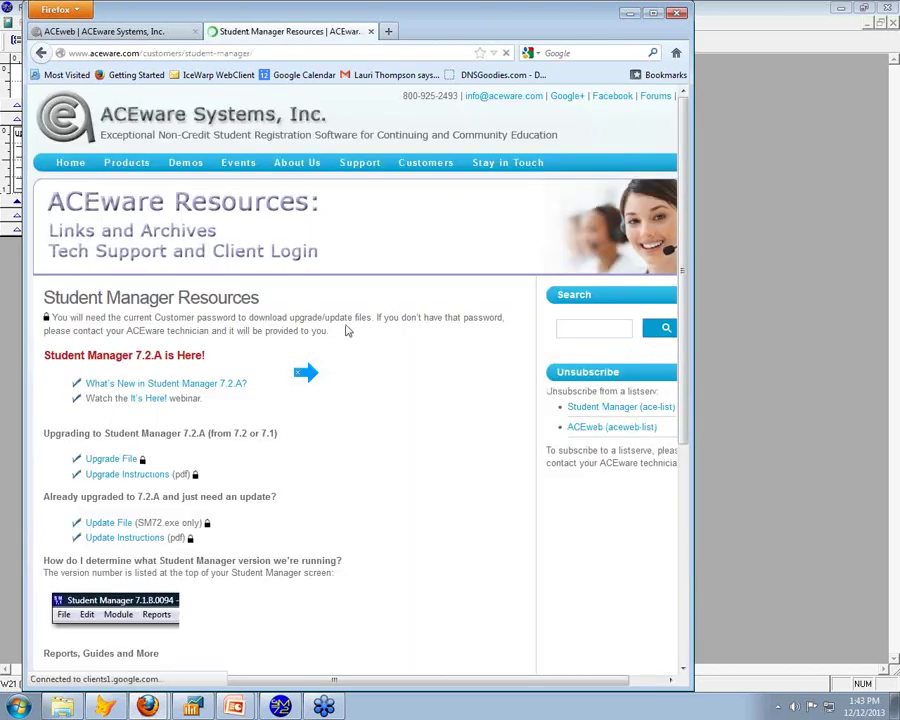
Step: Open the Tools downloads page from Reports, Guides and More and locate the ZipRadius.zip and Mapping.zip files
scroll(268, 449, down, 5)
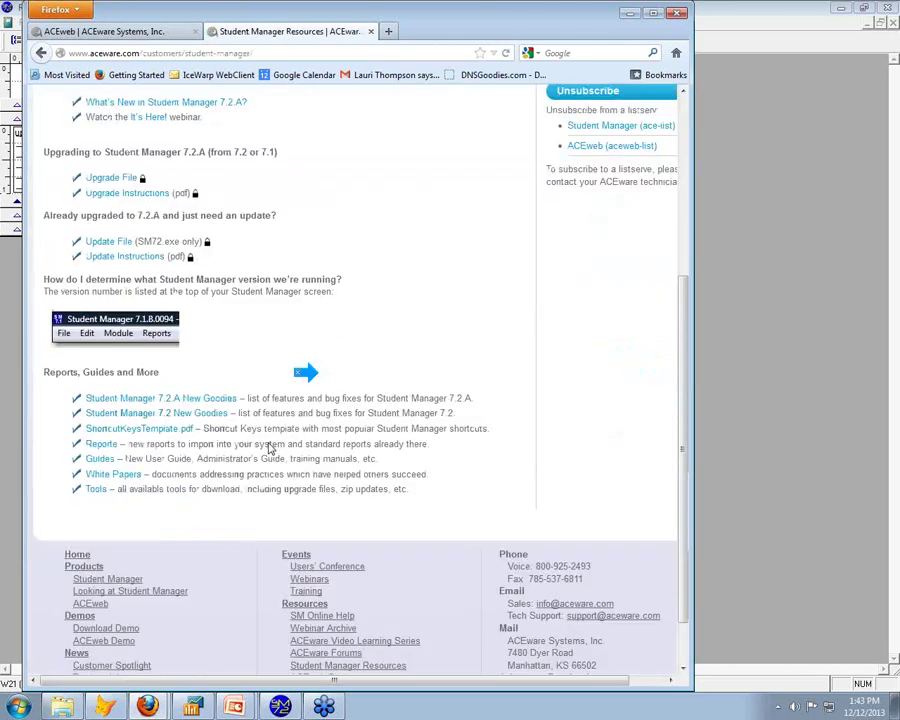
scroll(268, 449, down, 1)
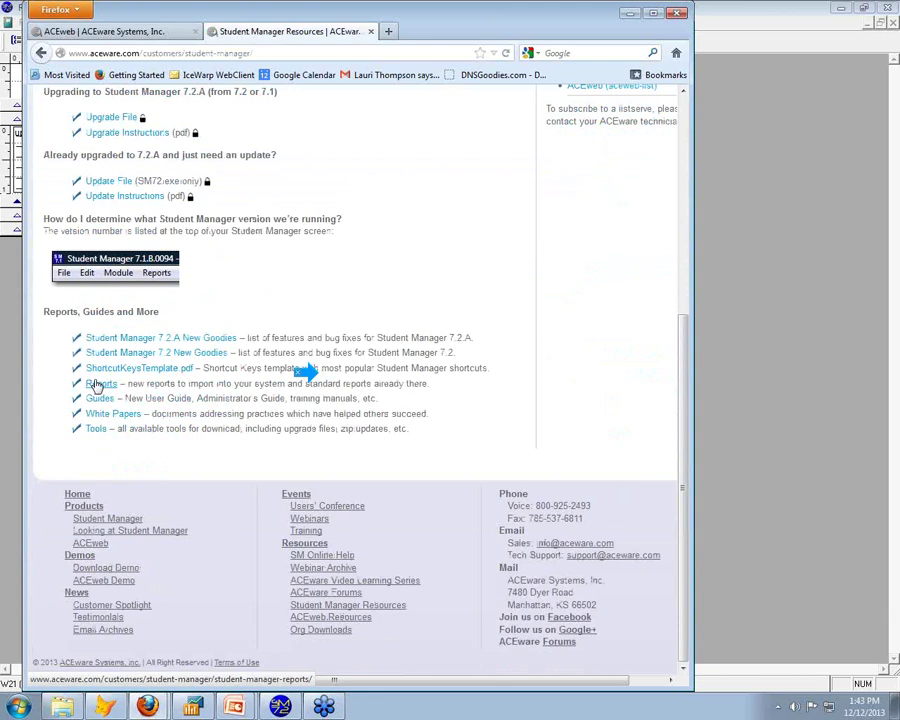
click(93, 432)
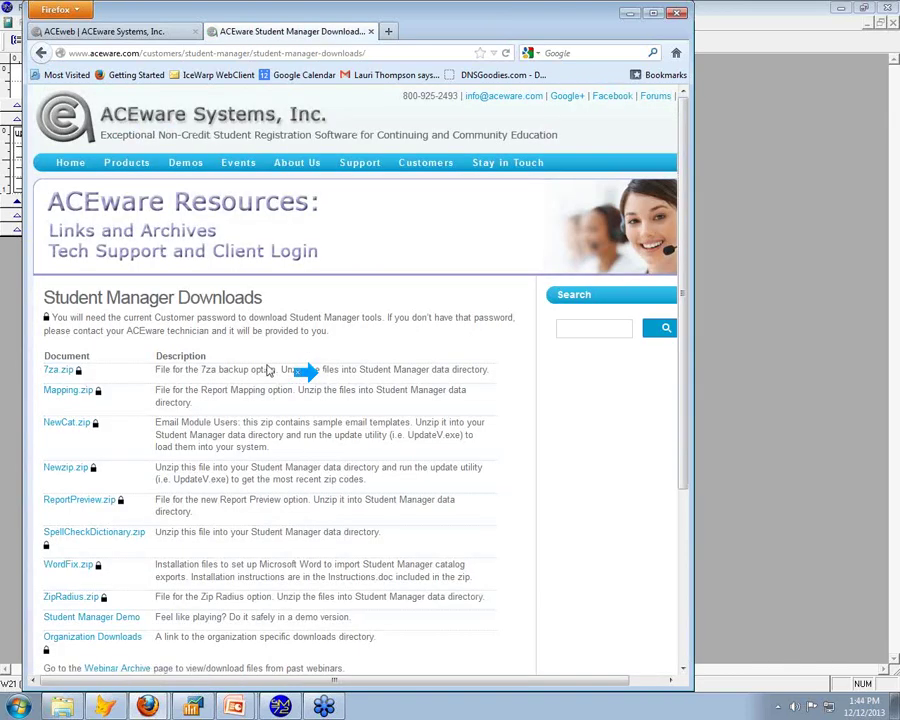
scroll(268, 370, down, 5)
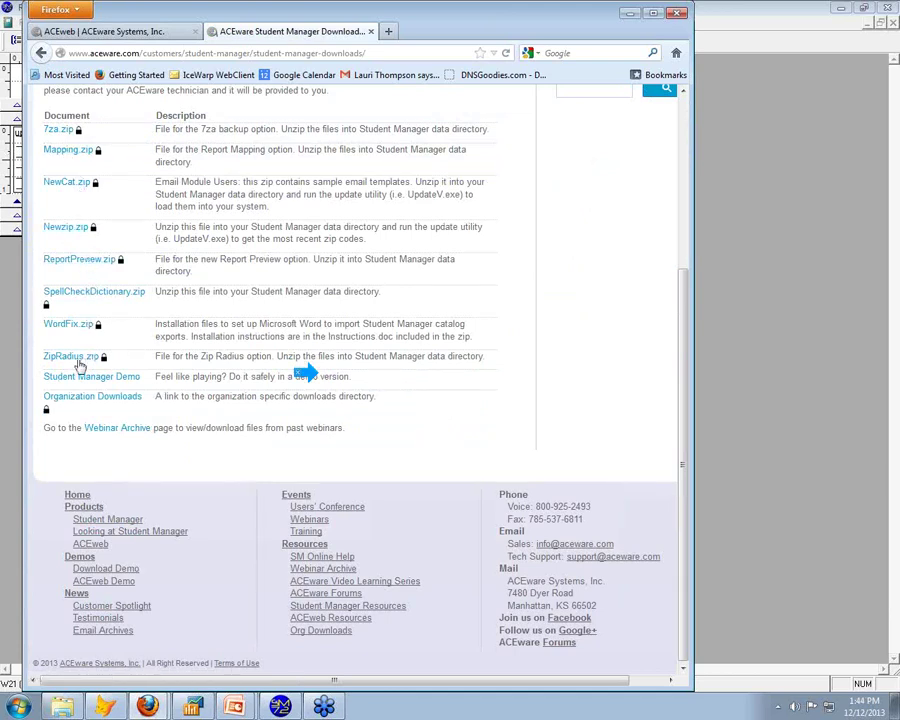
click(56, 152)
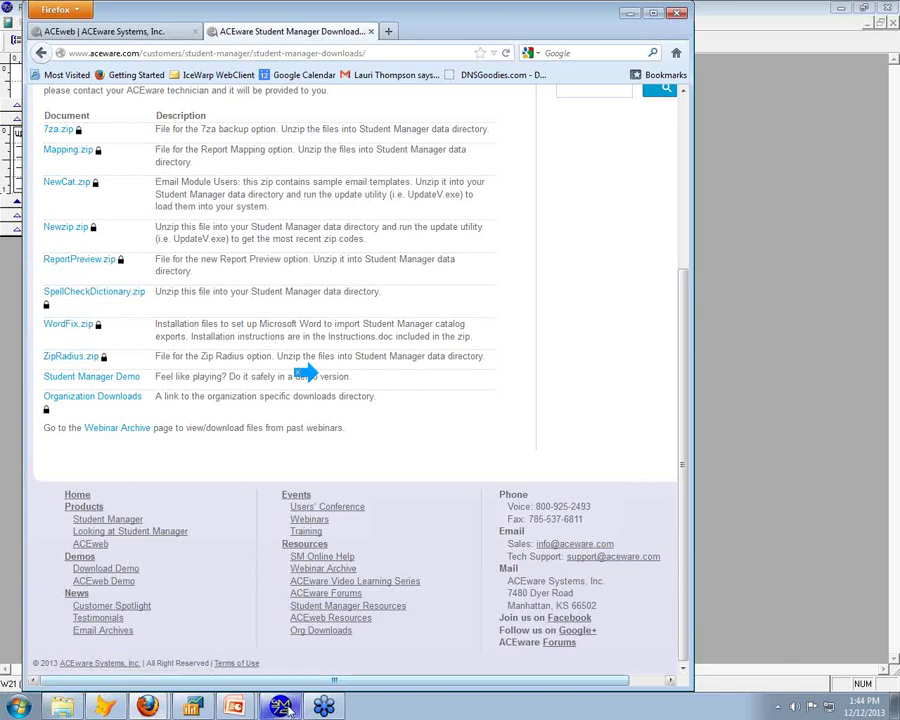
Step: Return to Student Manager's Report Designer and examine the expression of the zipradius field in the page header, leaving it unedited
mouse_move(282, 706)
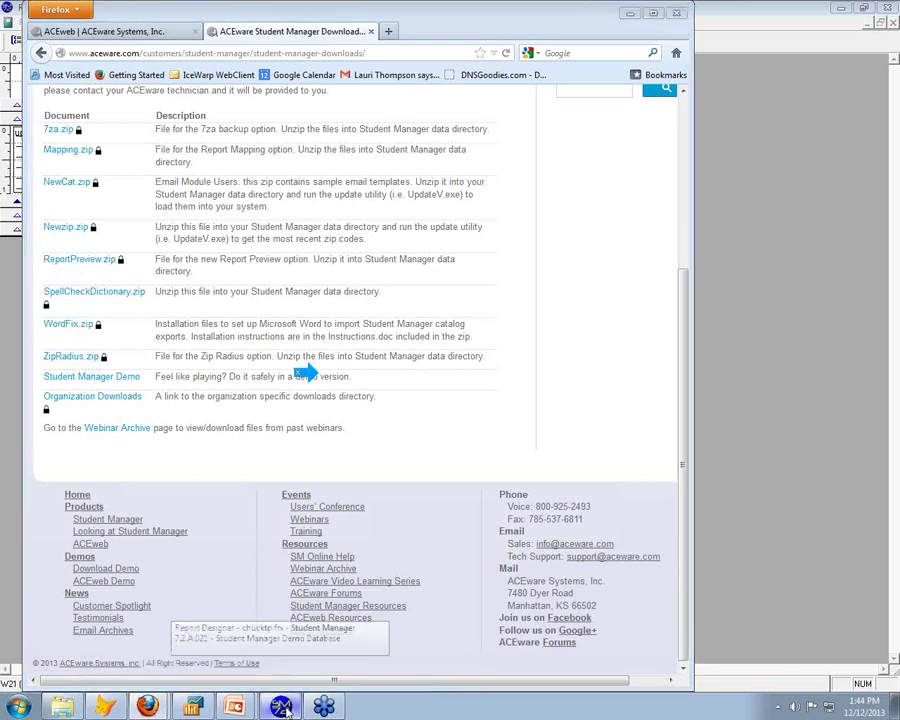
click(180, 668)
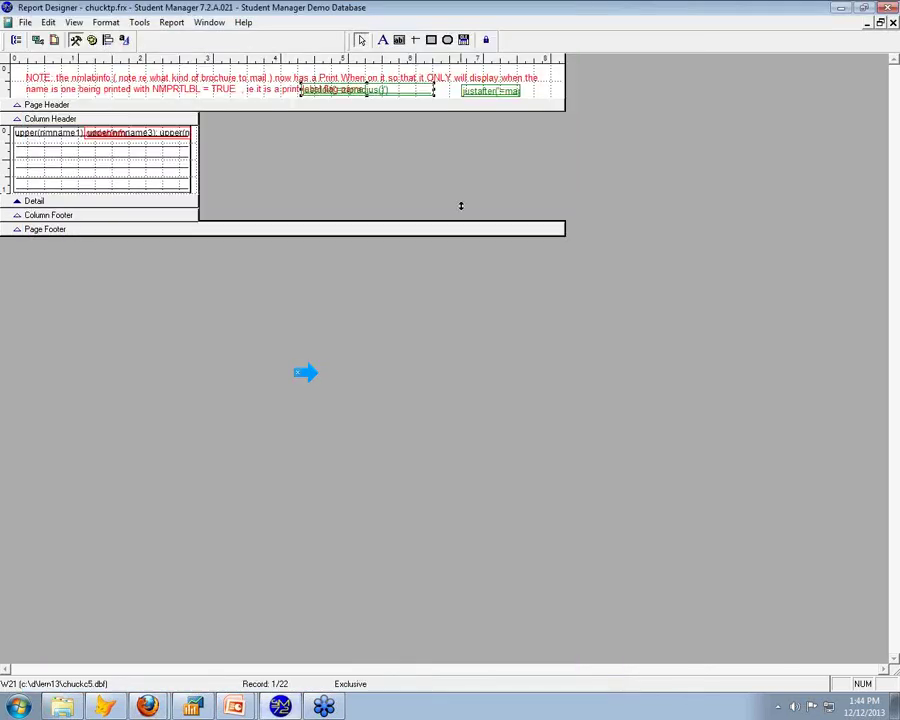
double_click(411, 95)
click(466, 291)
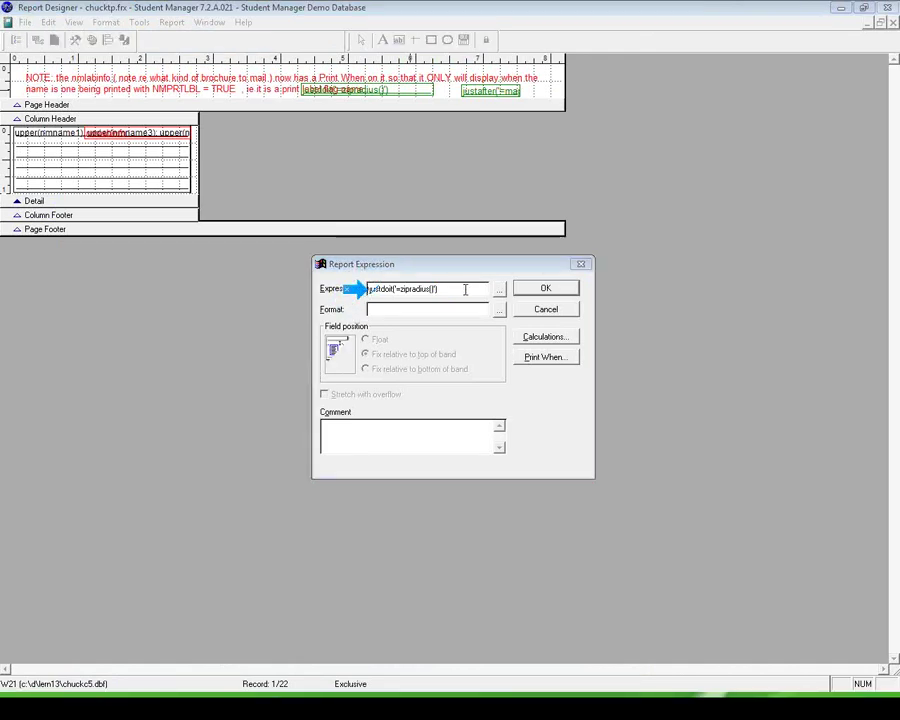
click(546, 309)
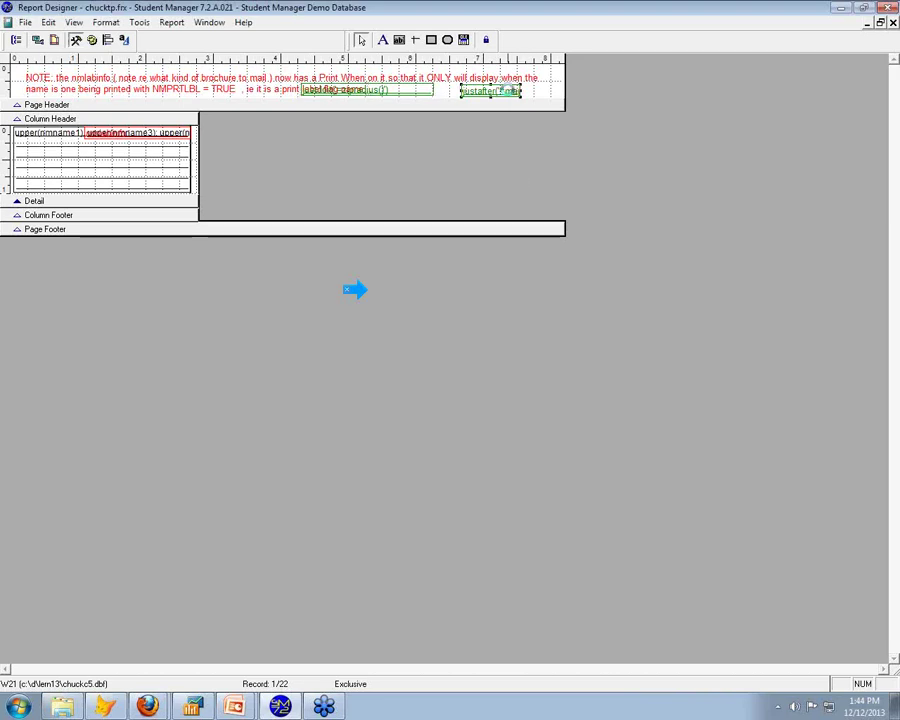
Step: Examine the mapping field's expression in the page header, keeping it as justafter('=mapping()'), then widen the field and move it closer to the zipradius field
double_click(510, 94)
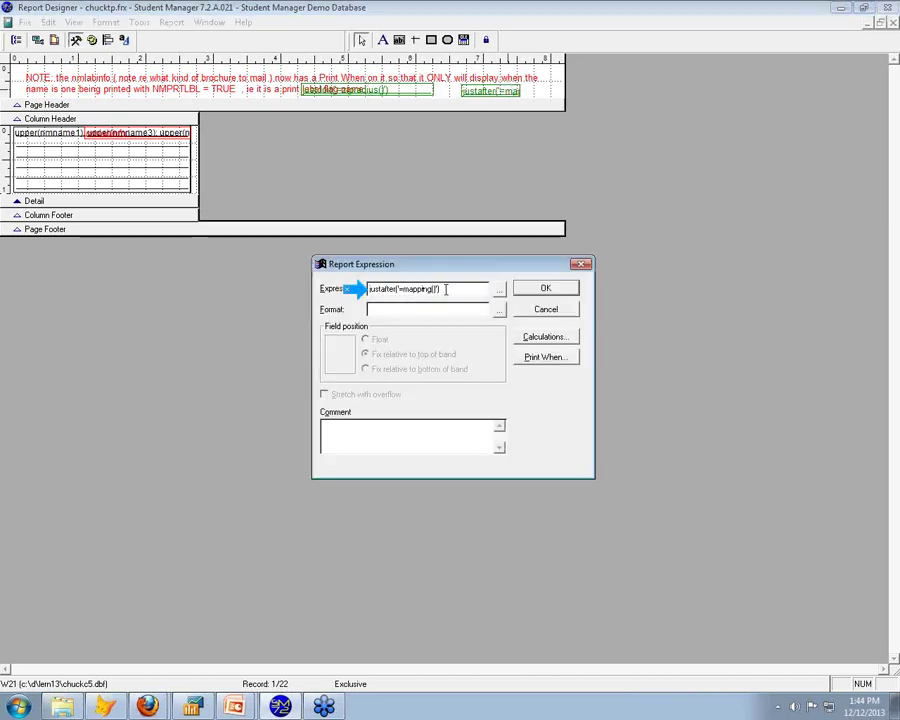
click(562, 294)
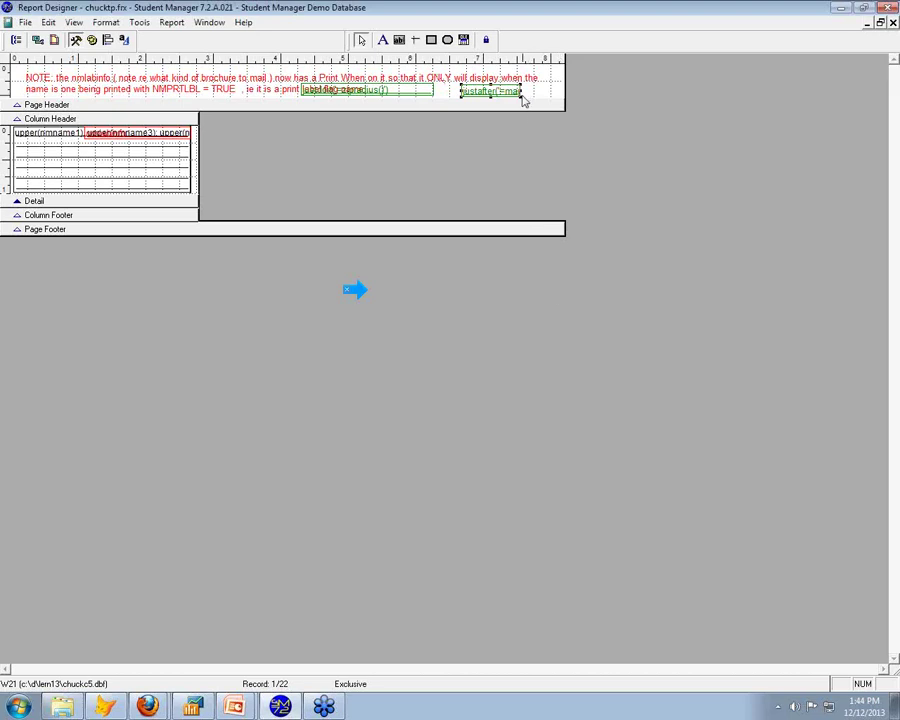
drag(527, 91, 545, 91)
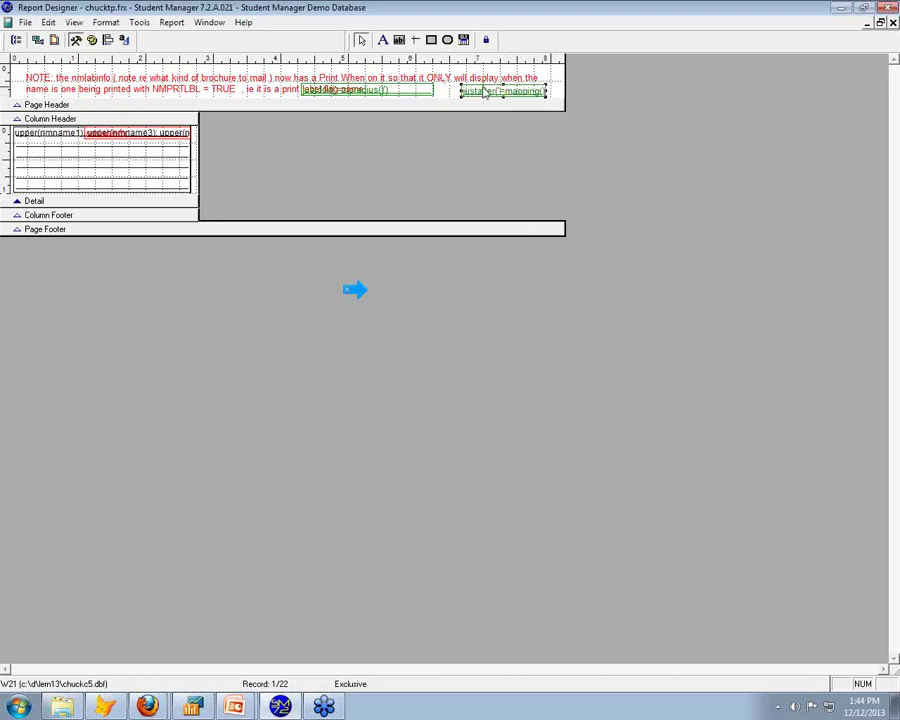
drag(483, 91, 469, 91)
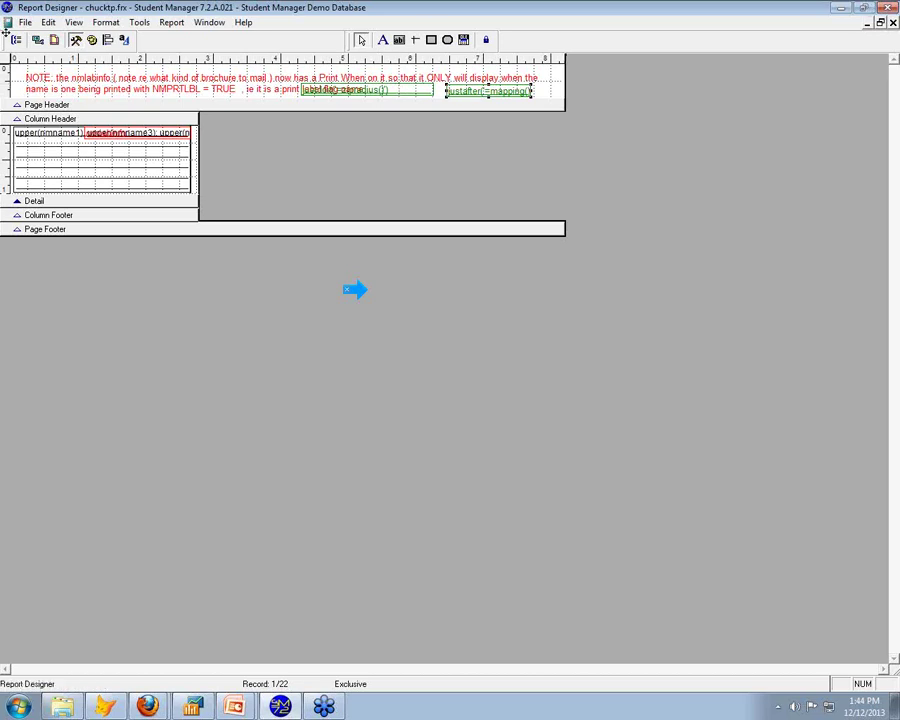
Step: Close the chucktp.frx report design without saving its changes
click(25, 22)
click(38, 38)
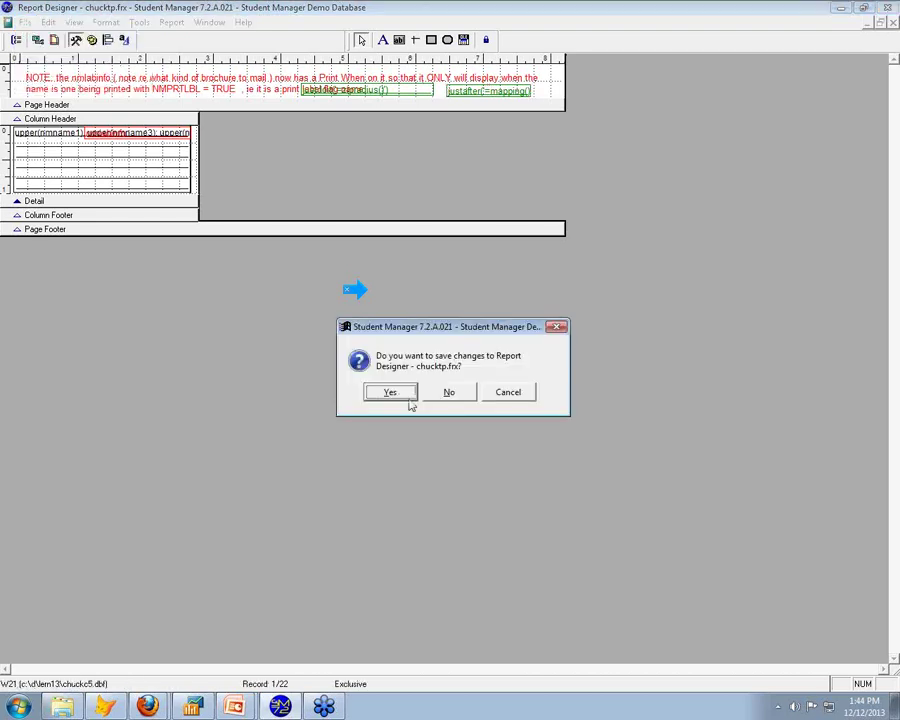
click(454, 397)
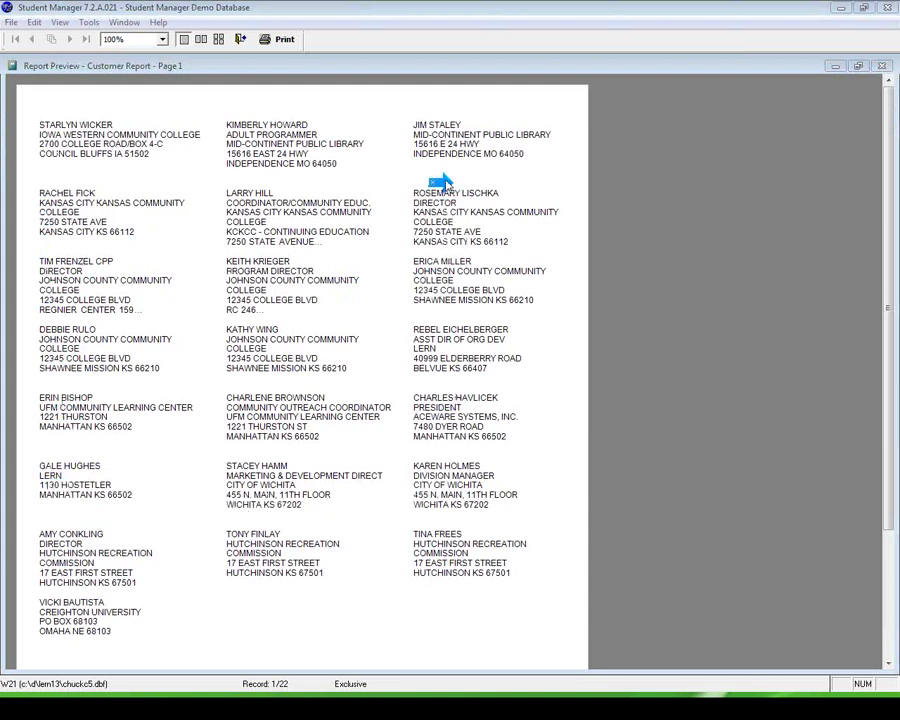
Step: Close the mailing label preview and create map pushpins for the Name addresses
click(240, 40)
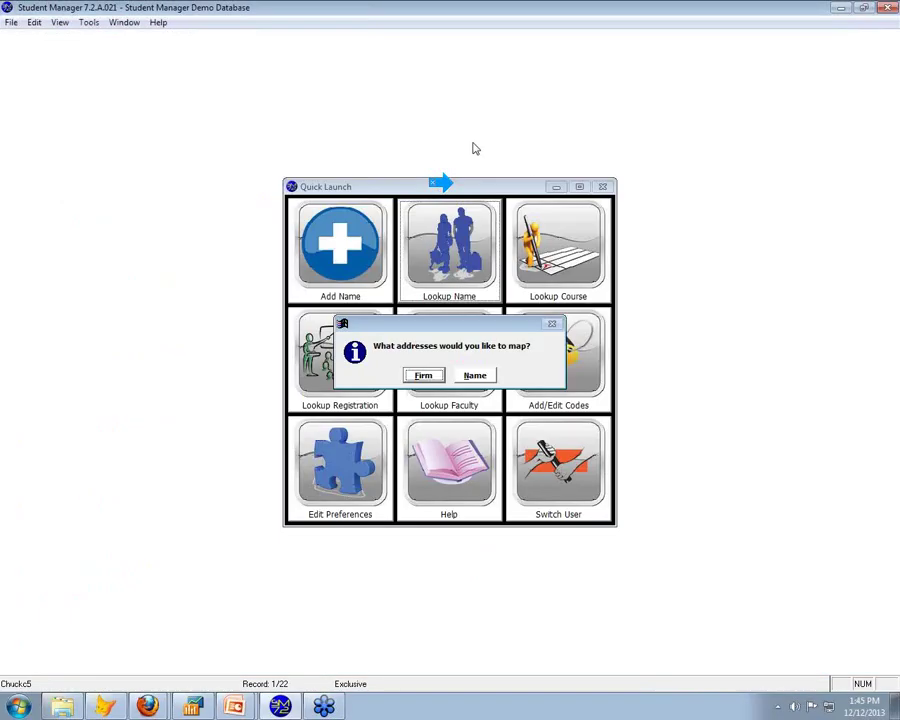
click(474, 376)
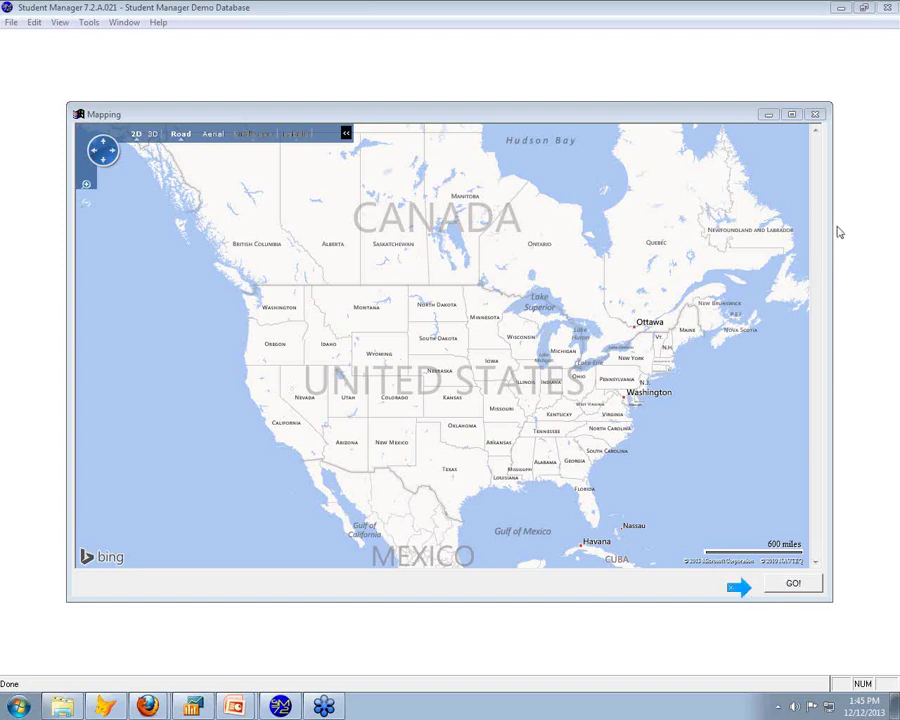
click(794, 585)
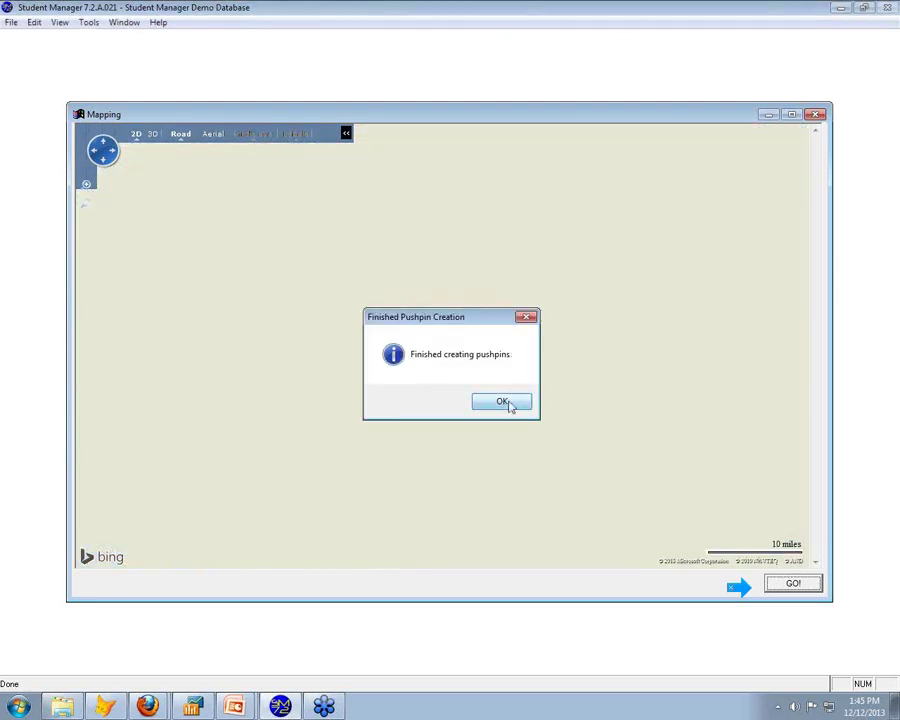
click(502, 402)
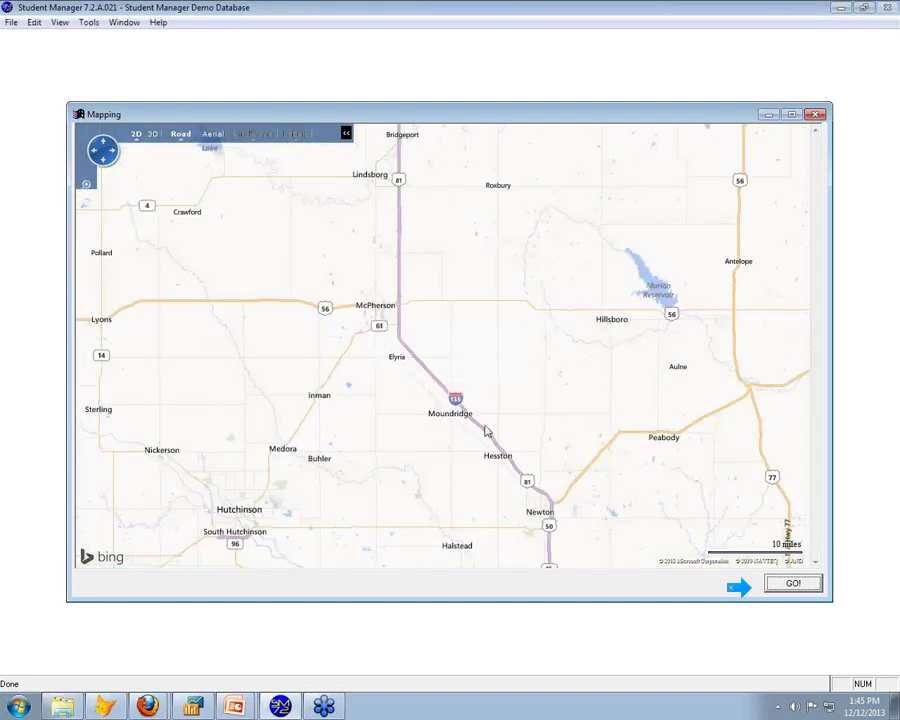
Step: Zoom out and shift the map eastward to examine the pushpins around Manhattan, Wichita and Kansas City, including the address details of one pin
click(86, 210)
click(85, 208)
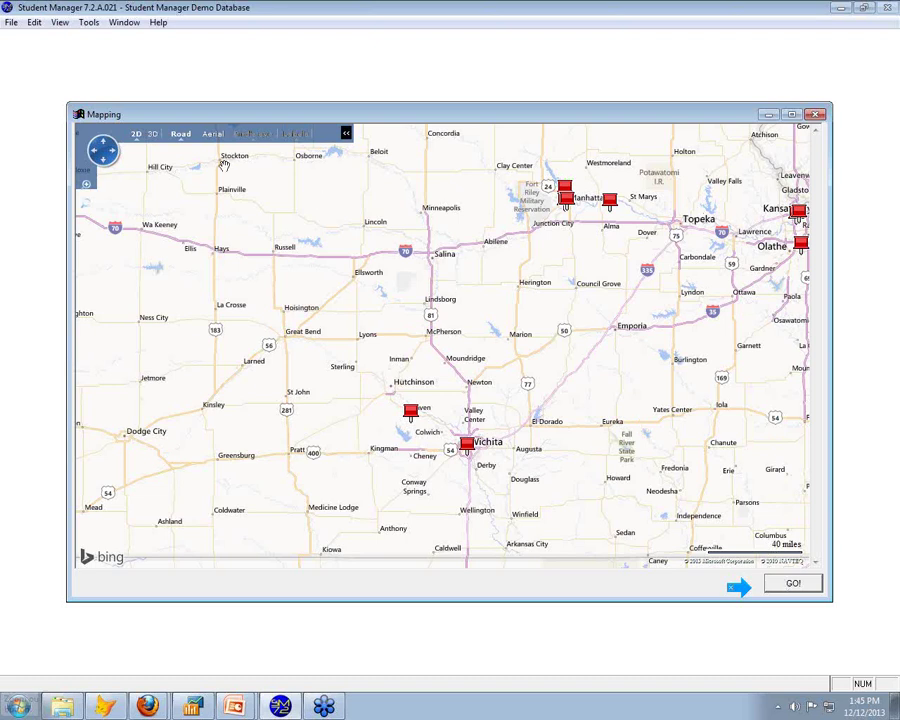
drag(259, 222, 117, 285)
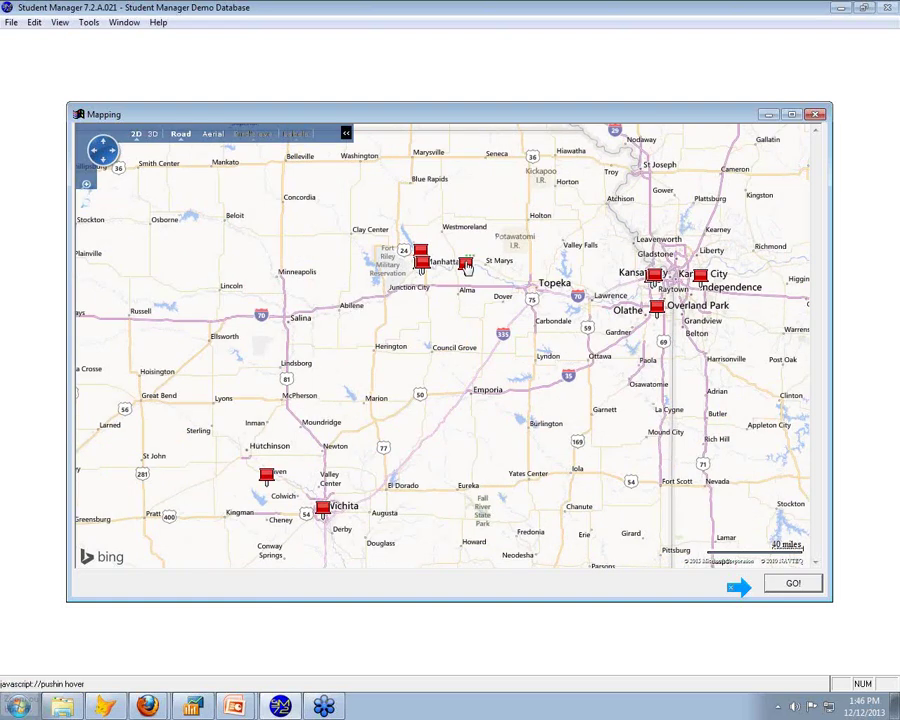
mouse_move(429, 268)
mouse_move(323, 513)
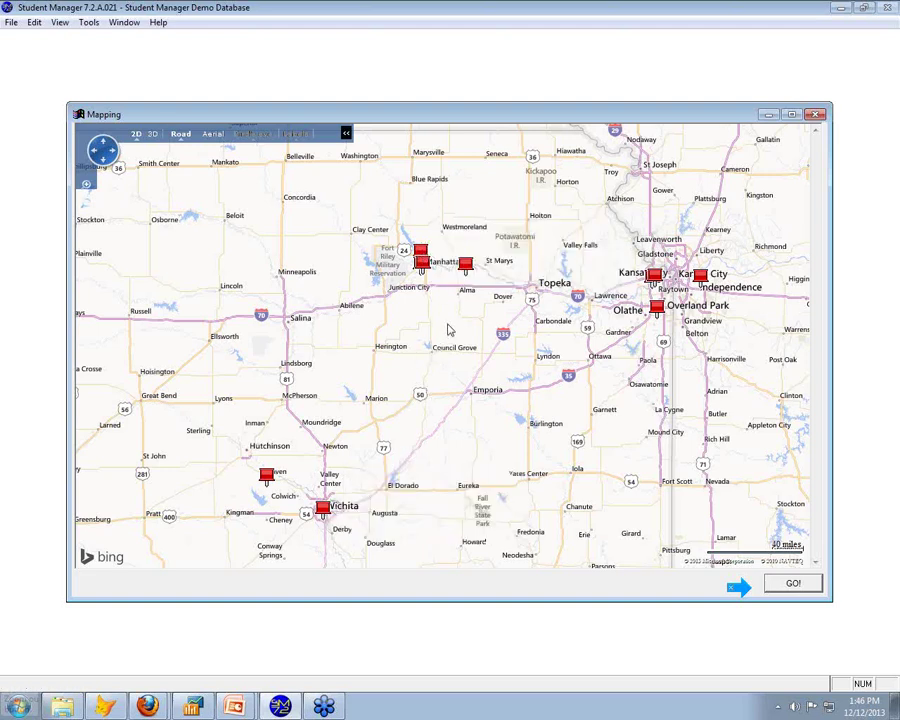
mouse_move(466, 266)
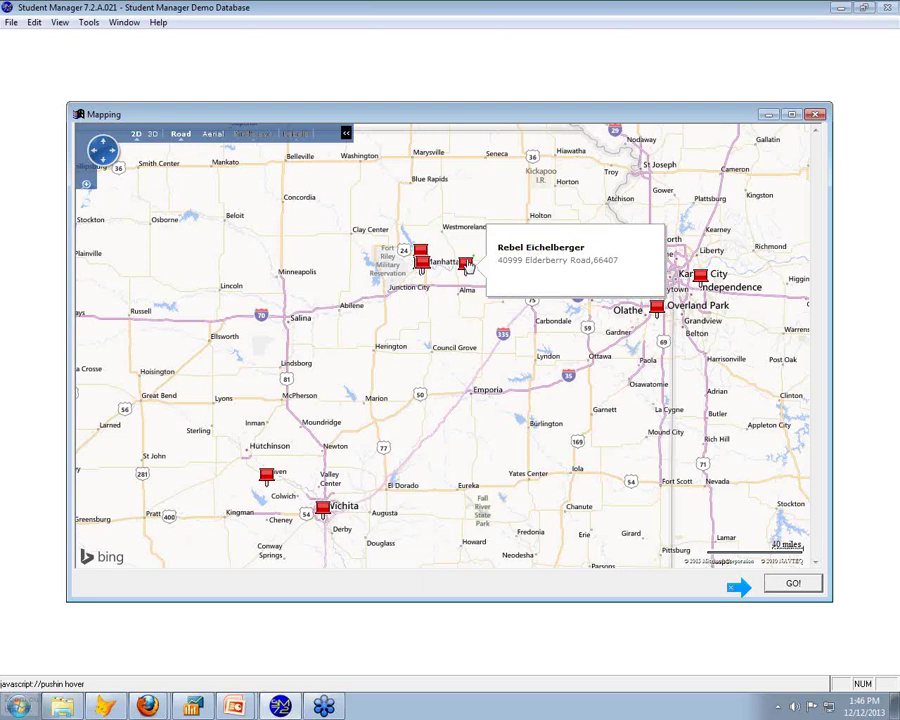
Step: Generate the address pushpins again and close the Mapping window
click(793, 584)
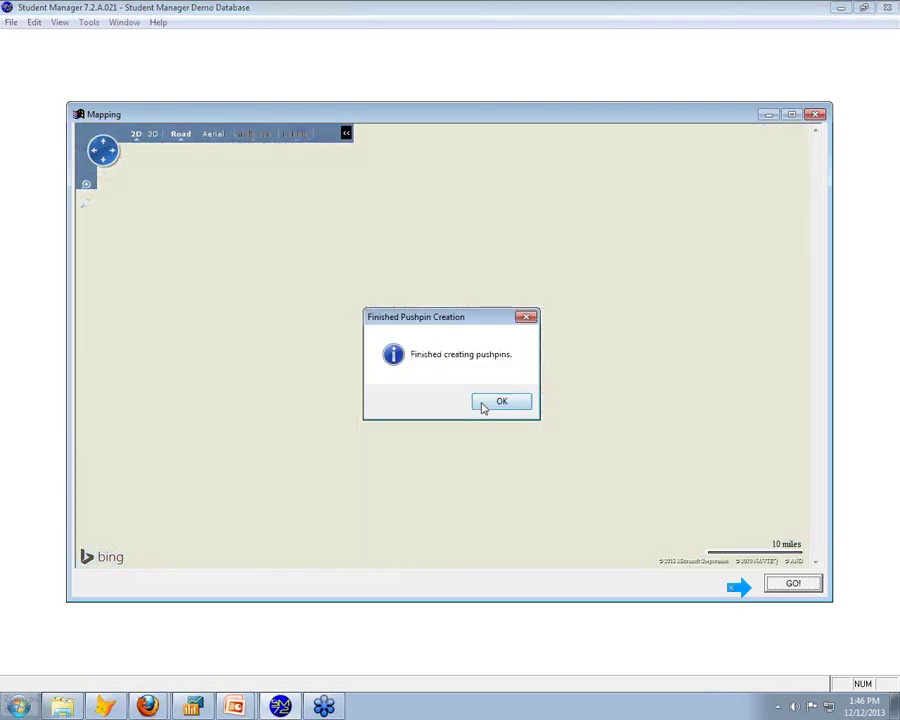
click(485, 408)
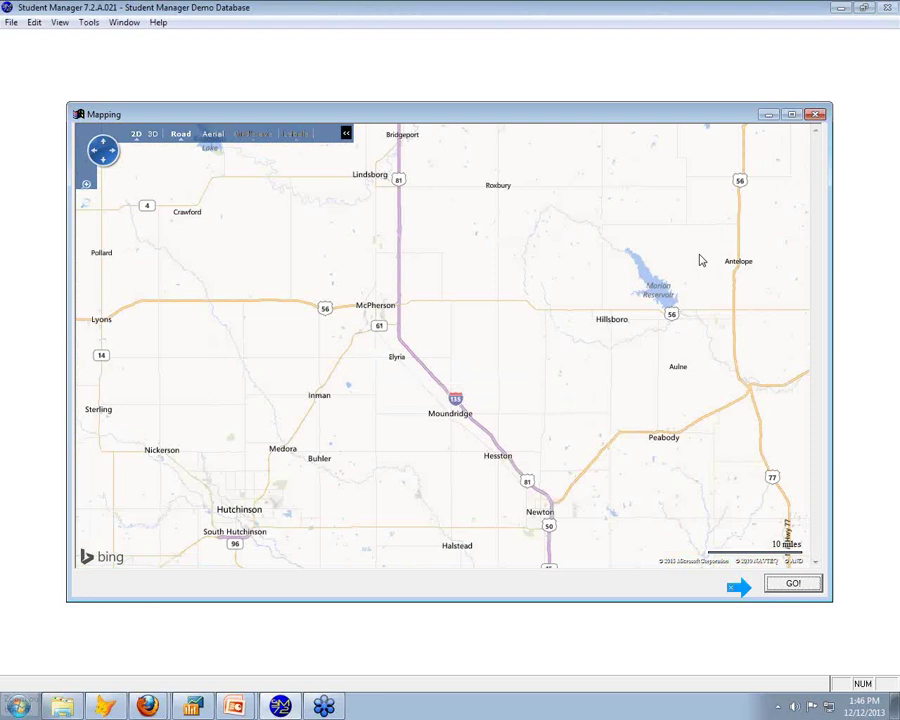
click(816, 116)
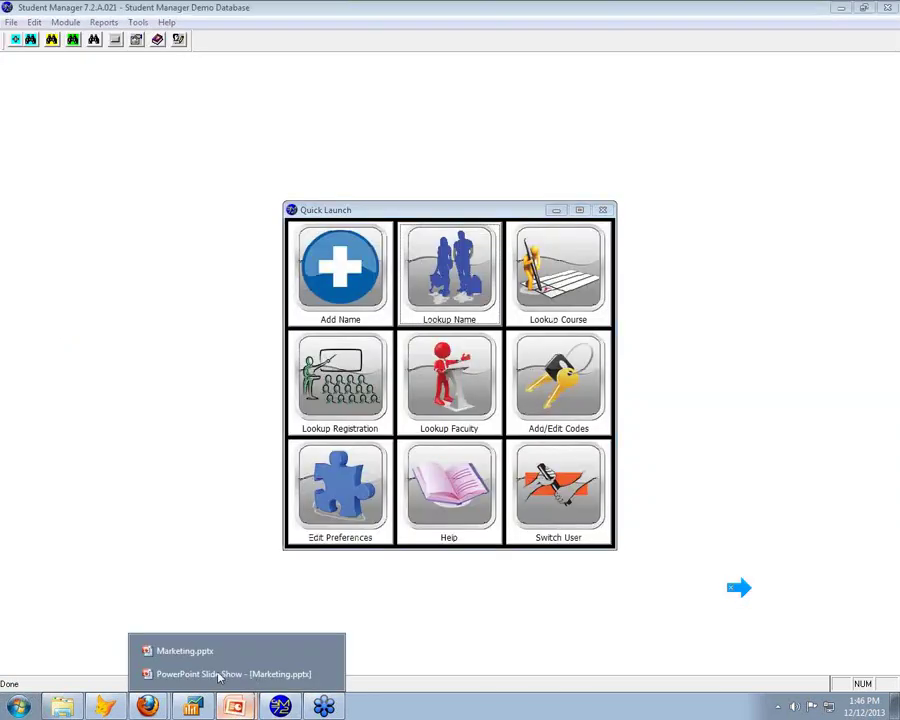
Step: Switch to the running Marketing.pptx slide show in PowerPoint and try its slide show controls
click(210, 678)
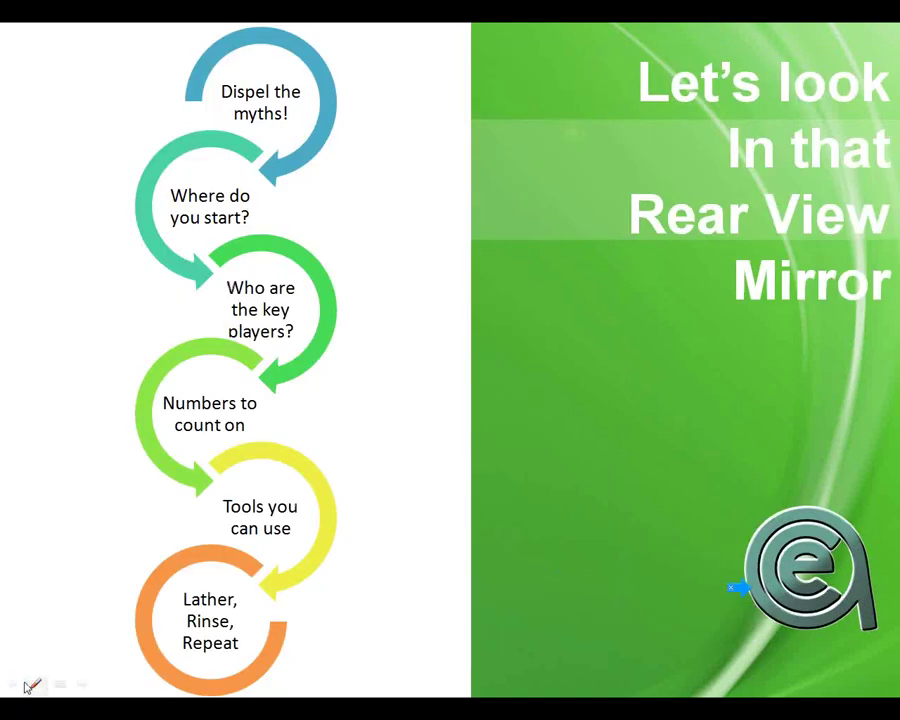
click(32, 672)
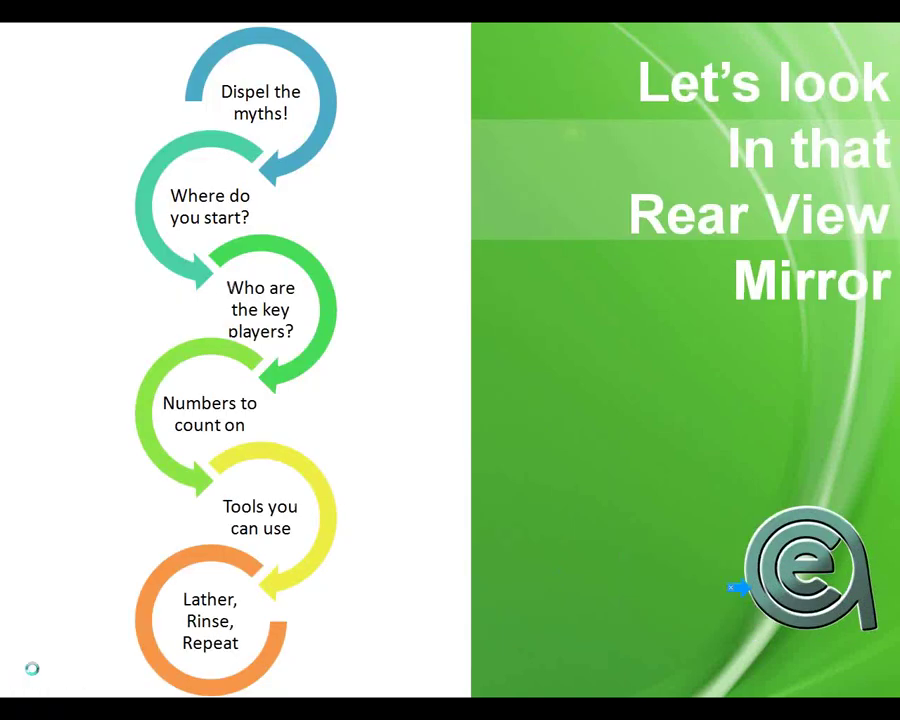
click(8, 683)
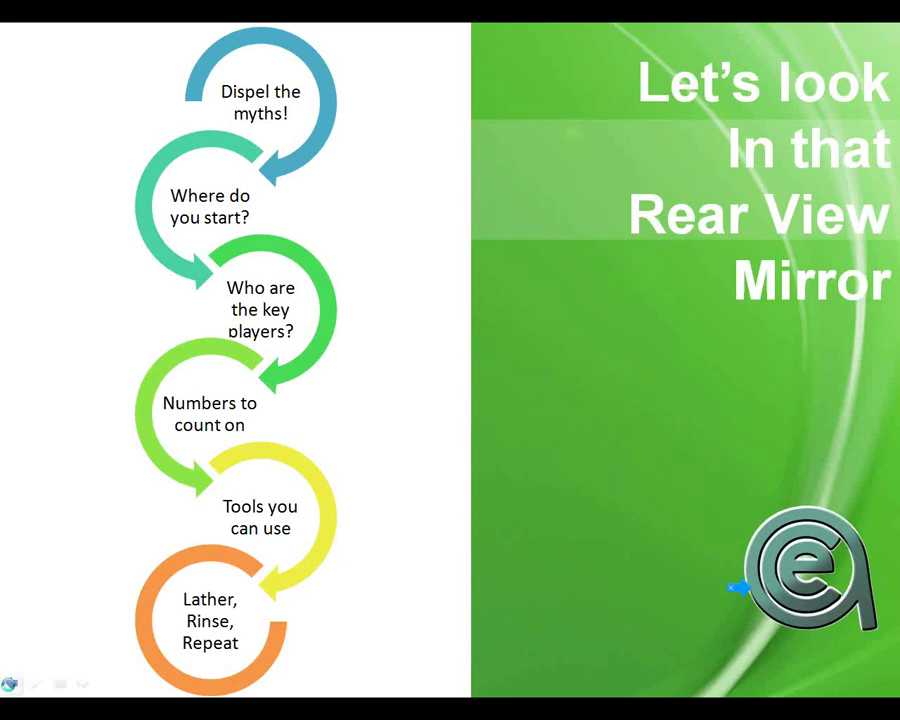
Step: Leave the slide show and switch back to the Student Manager window
click(8, 683)
key(alt+Tab)
key(Tab)
key(Tab)
key(Tab)
key(Tab)
key(Tab)
key(Tab)
key(Tab)
key(Tab)
key(Tab)
key(Tab)
key(Tab)
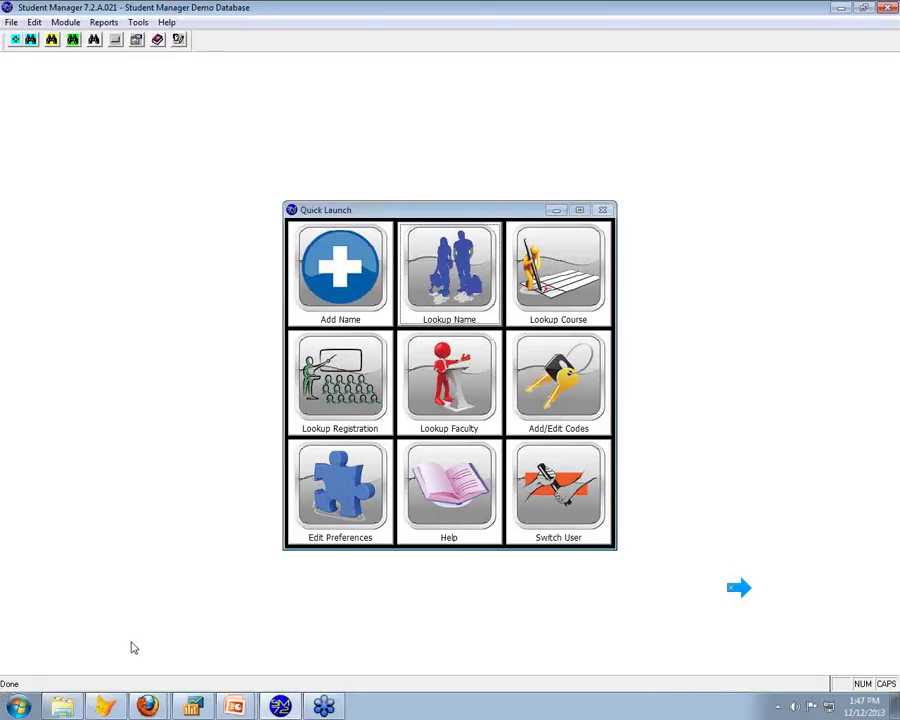
Step: Set up the Course Data Summary statistics report based on Subject Code, using the default report
click(104, 22)
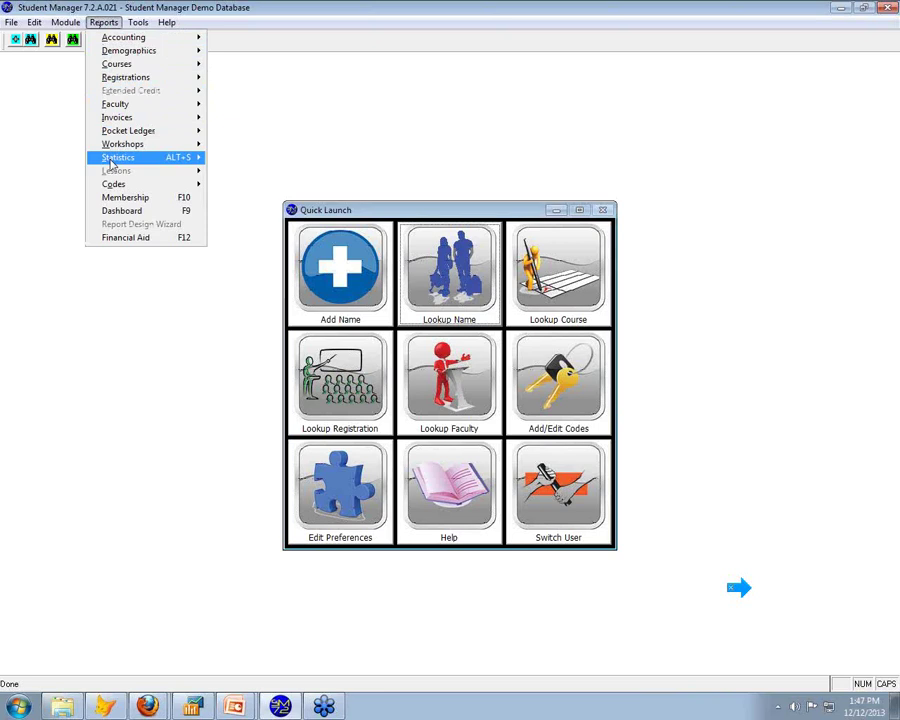
mouse_move(118, 157)
mouse_move(265, 198)
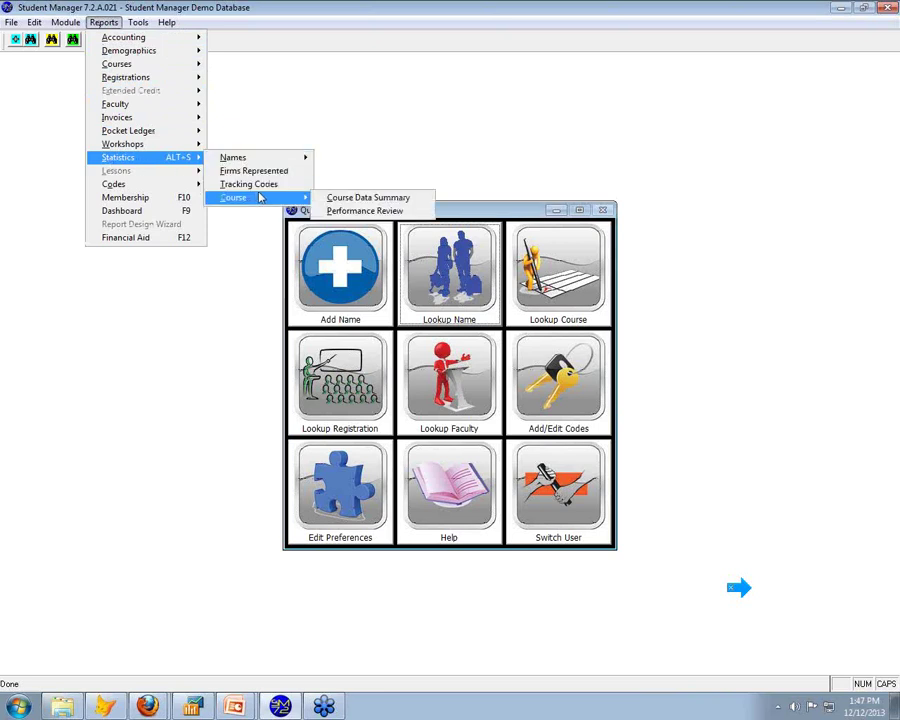
click(346, 199)
click(445, 267)
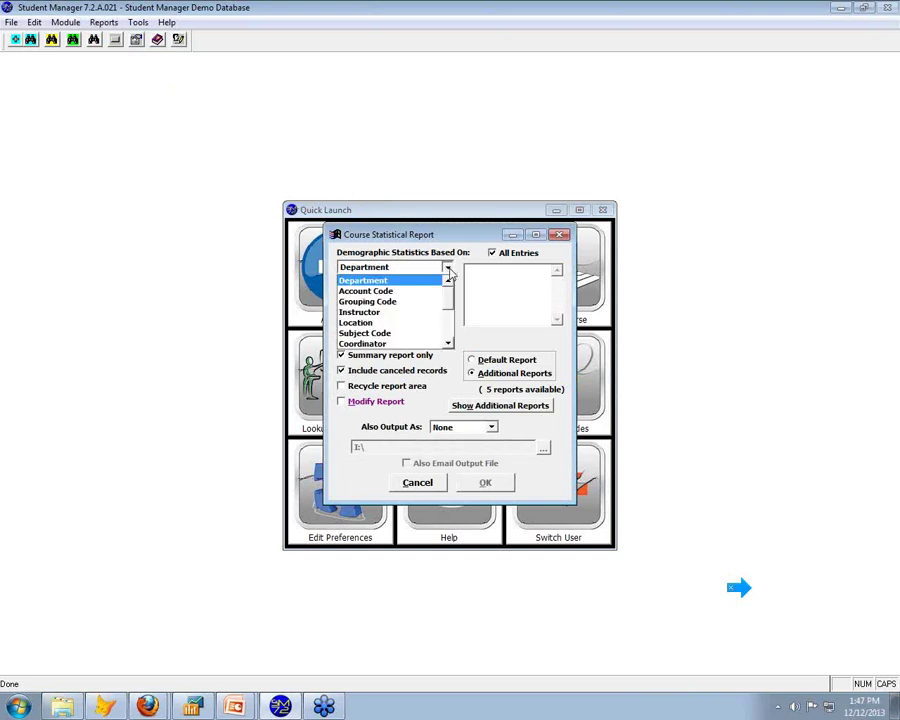
click(389, 334)
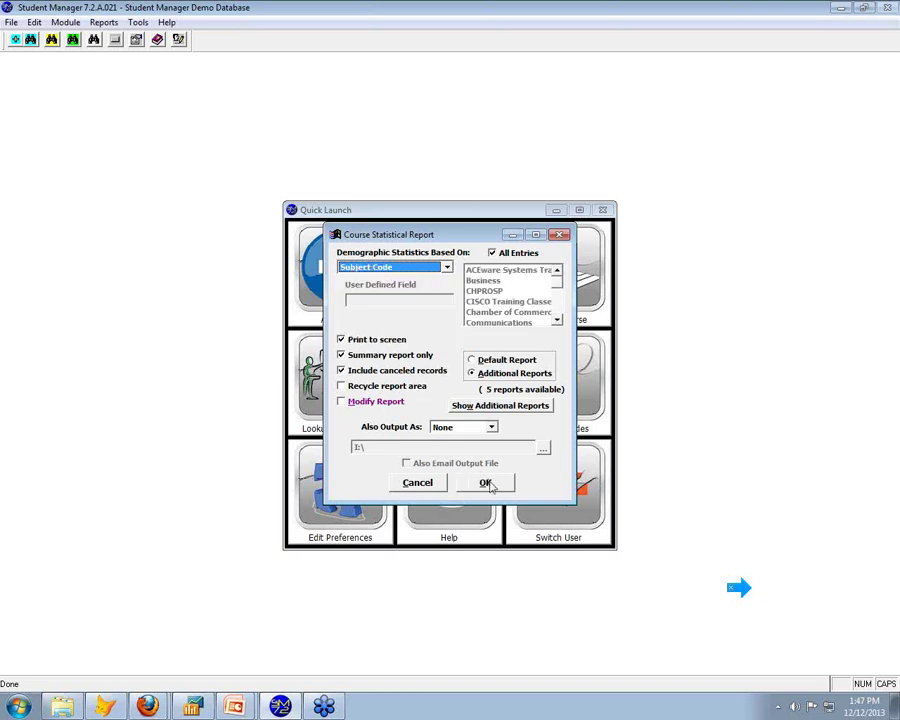
click(471, 360)
click(494, 488)
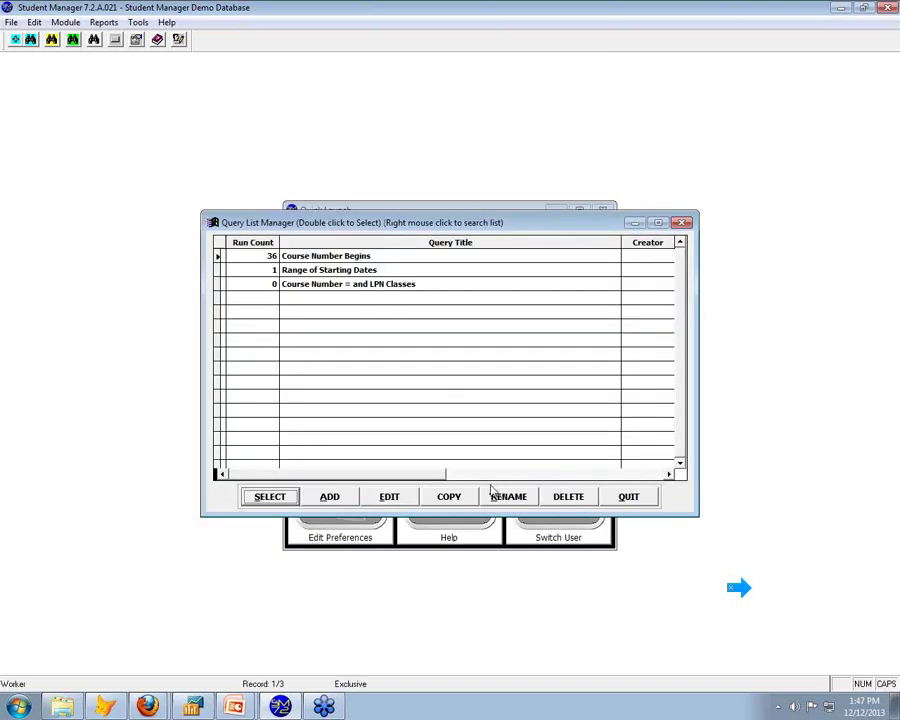
Step: Run the Course Number Begins query with 13 as the comparison value to generate the report
click(268, 499)
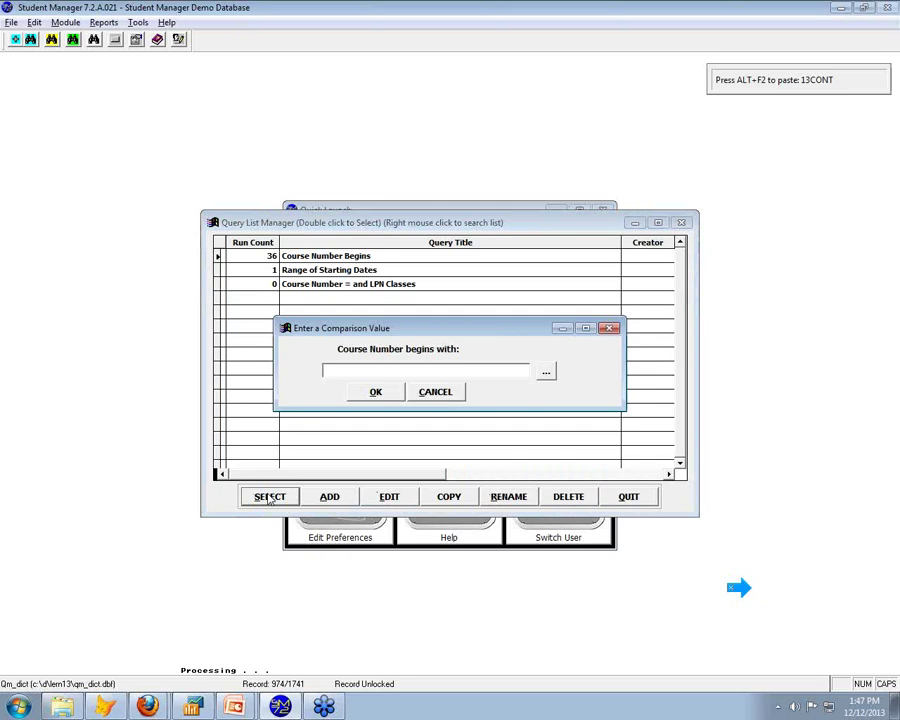
key(alt+F2)
double_click(338, 372)
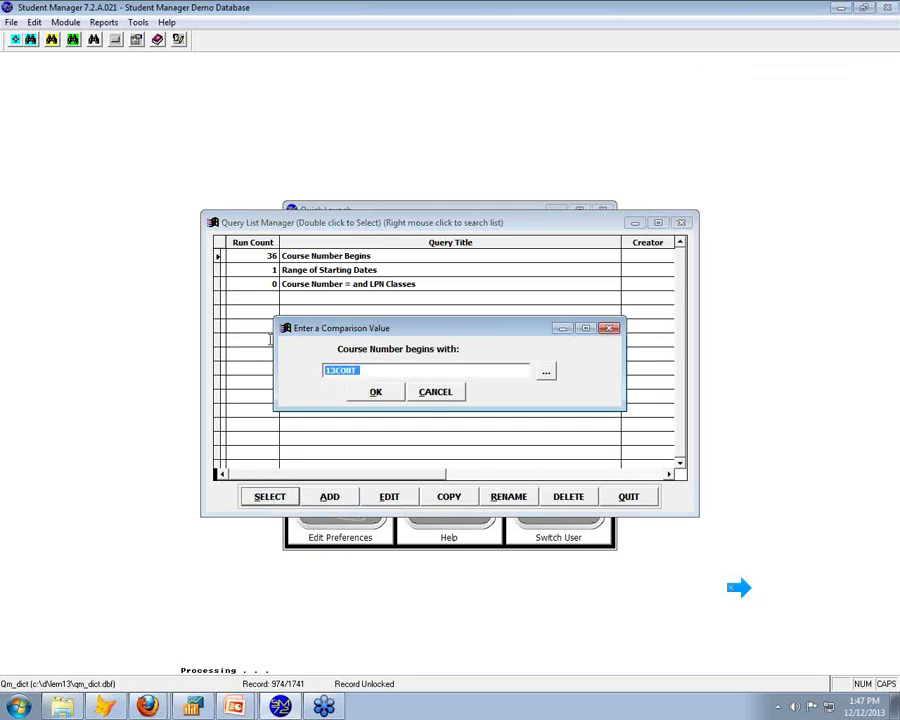
text(13)
click(389, 397)
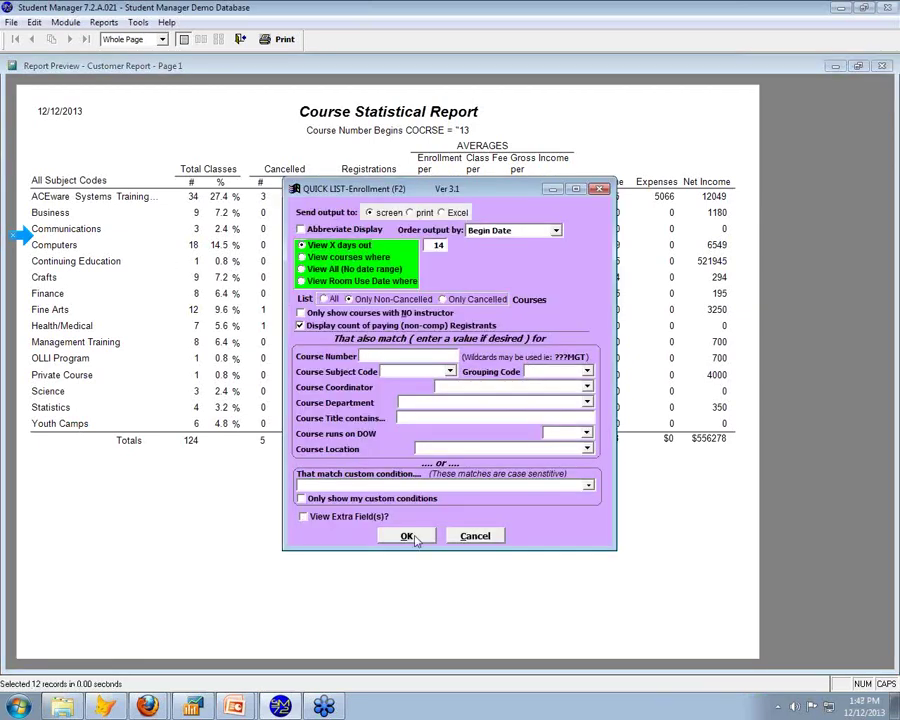
Step: List the non-cancelled courses starting within 14 days, view the subject code of course 13FMUS101C, and close its record
click(407, 536)
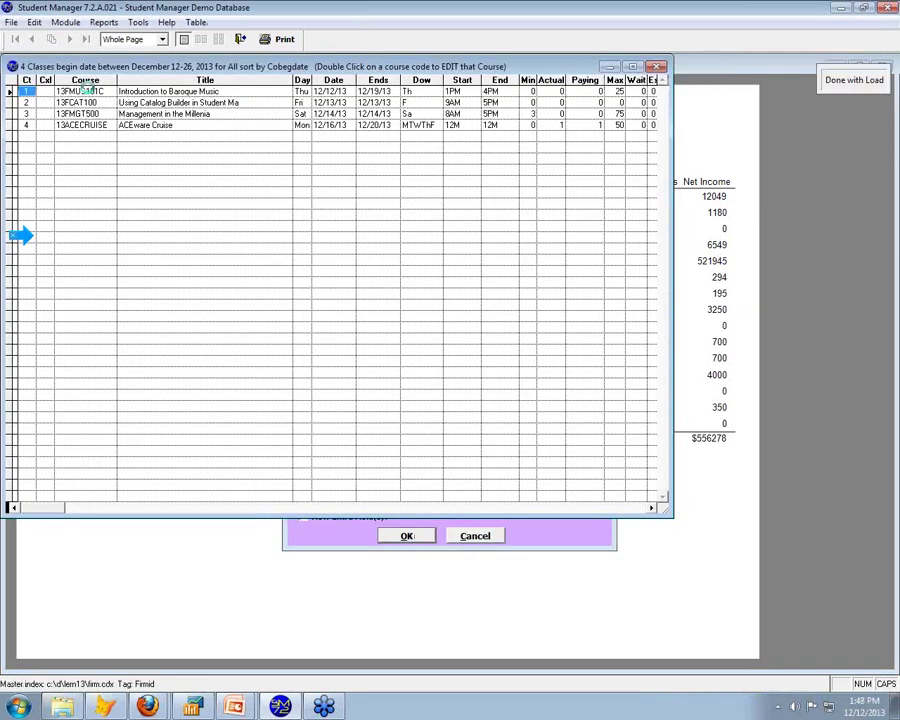
double_click(88, 91)
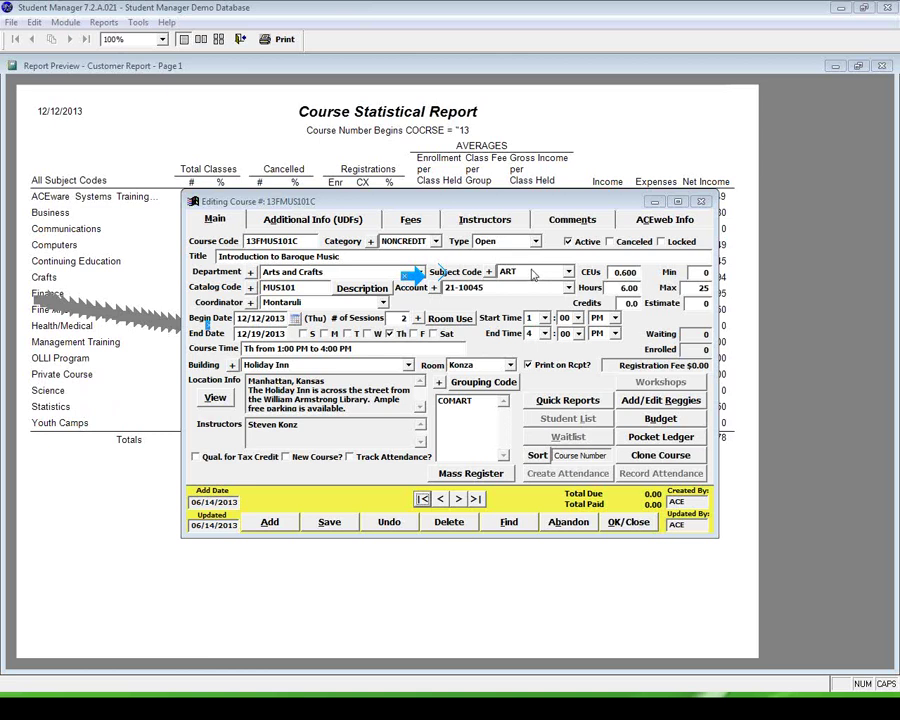
click(641, 528)
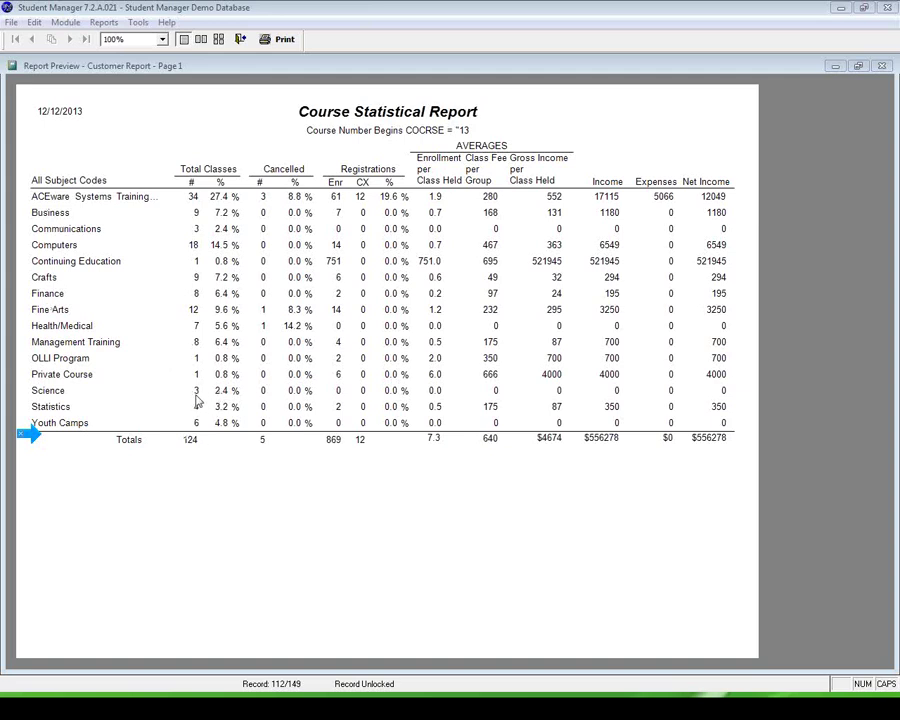
Step: Close the Course Statistical Report preview and advance the PowerPoint slide show to the Rear View Mirror slide
click(240, 39)
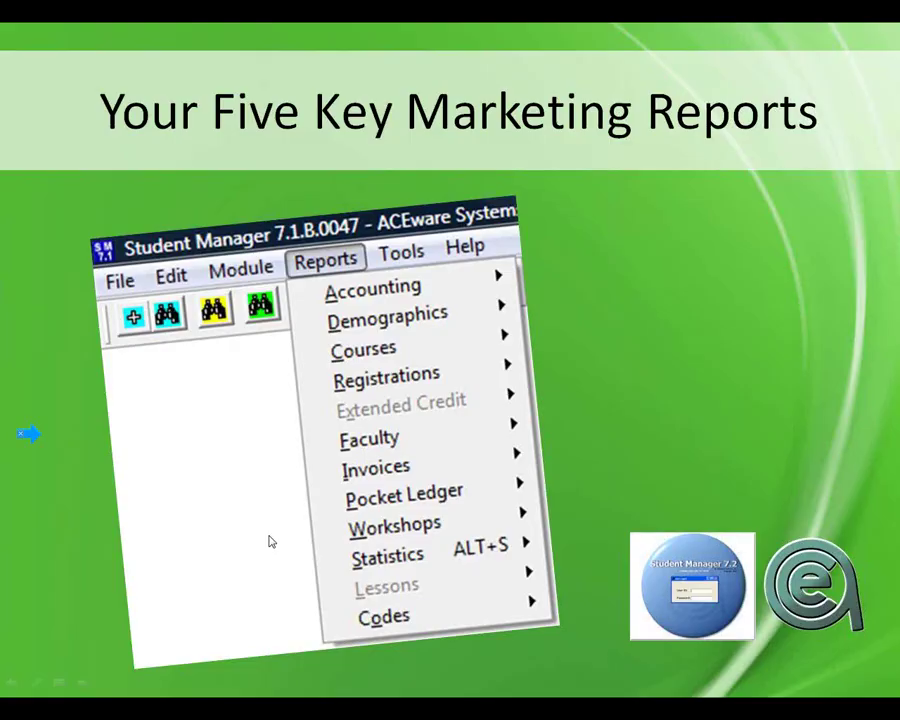
click(286, 541)
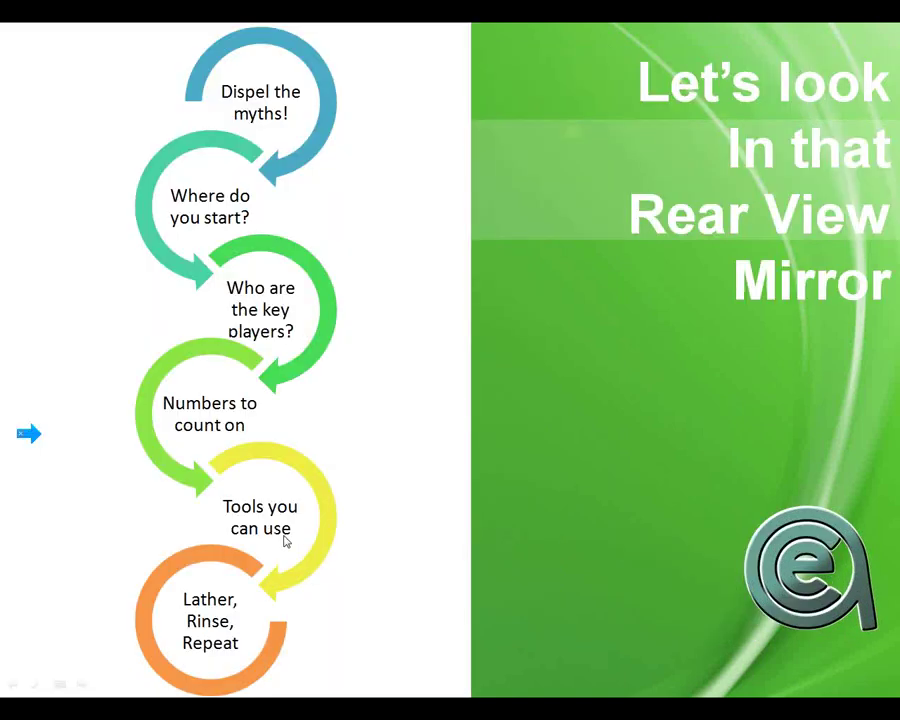
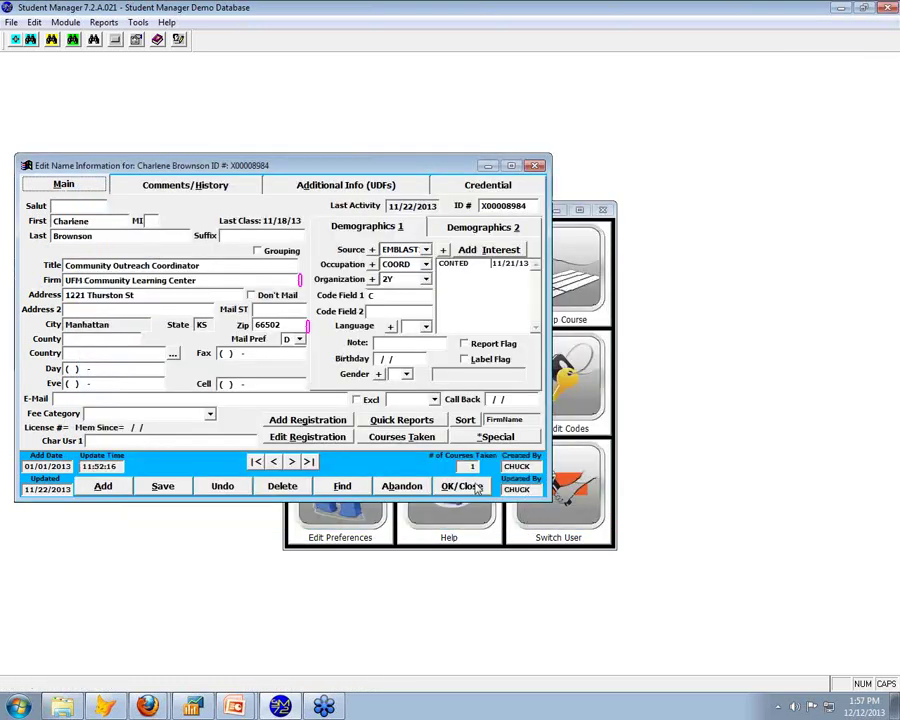
Step: Close the name record, open the Special 1 Reg/1 Line (Deadbeat) report and look through its list of additional reports
click(468, 542)
click(104, 22)
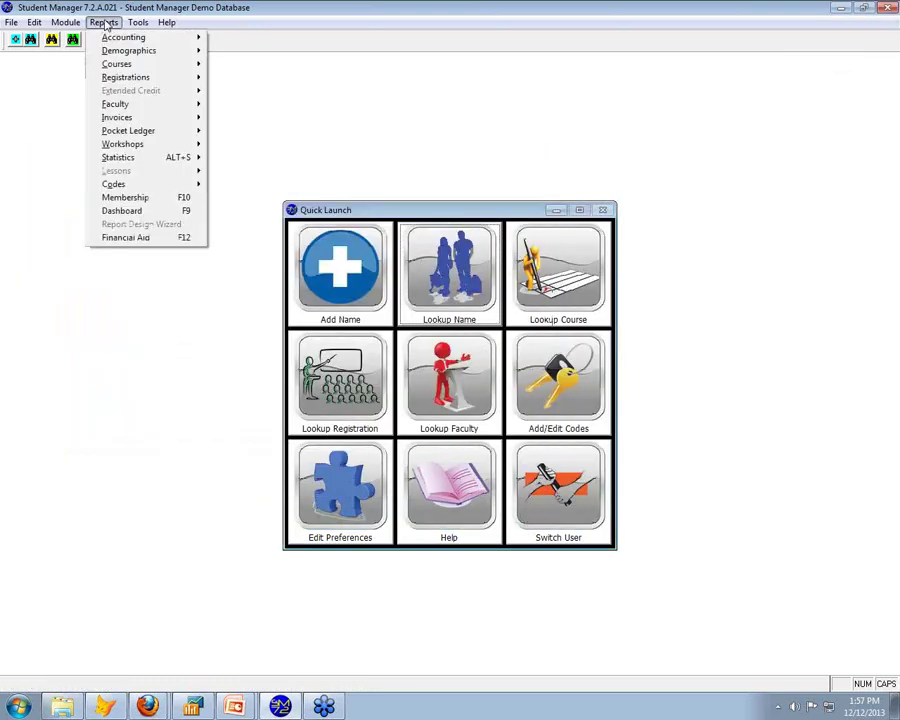
mouse_move(172, 38)
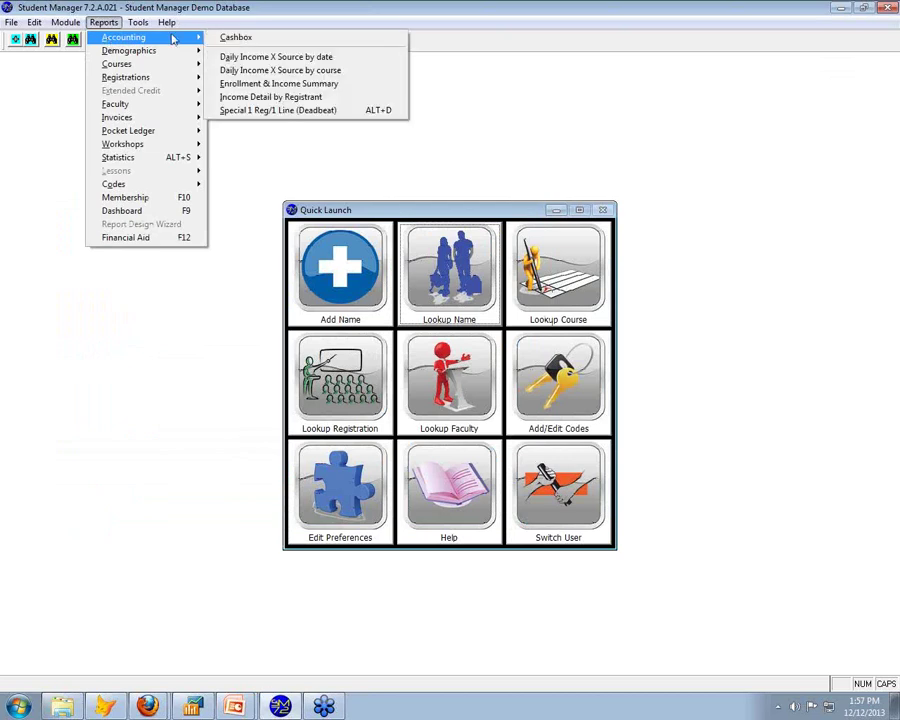
click(260, 116)
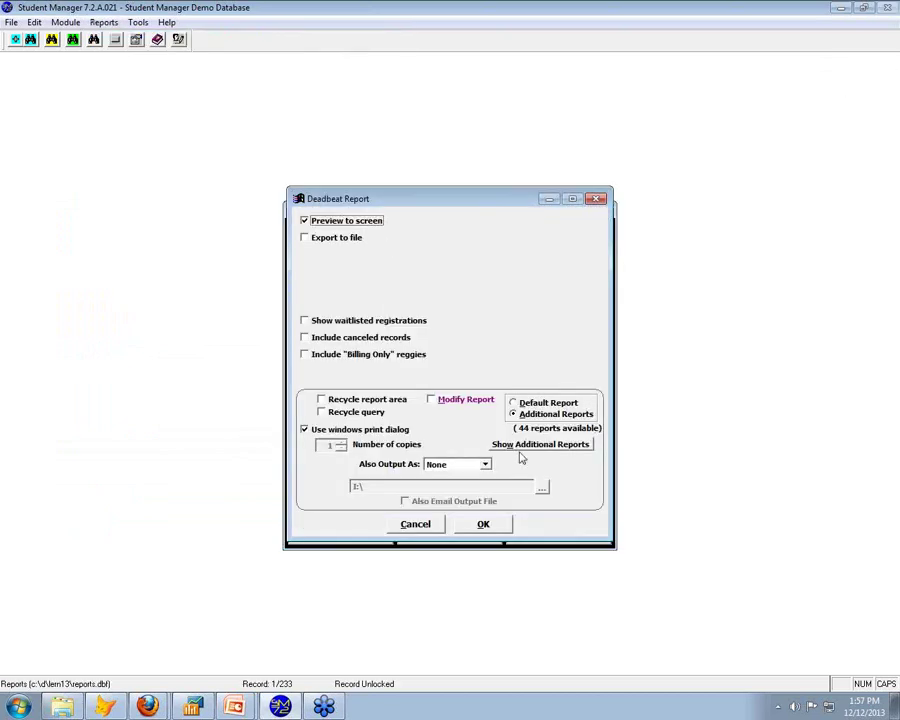
click(519, 446)
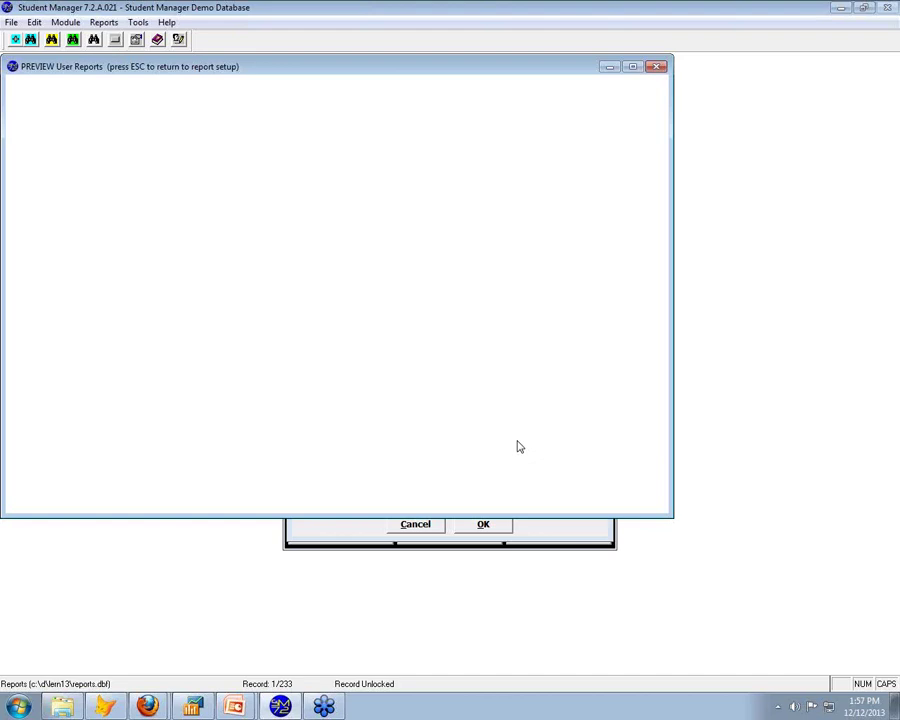
scroll(101, 316, down, 7)
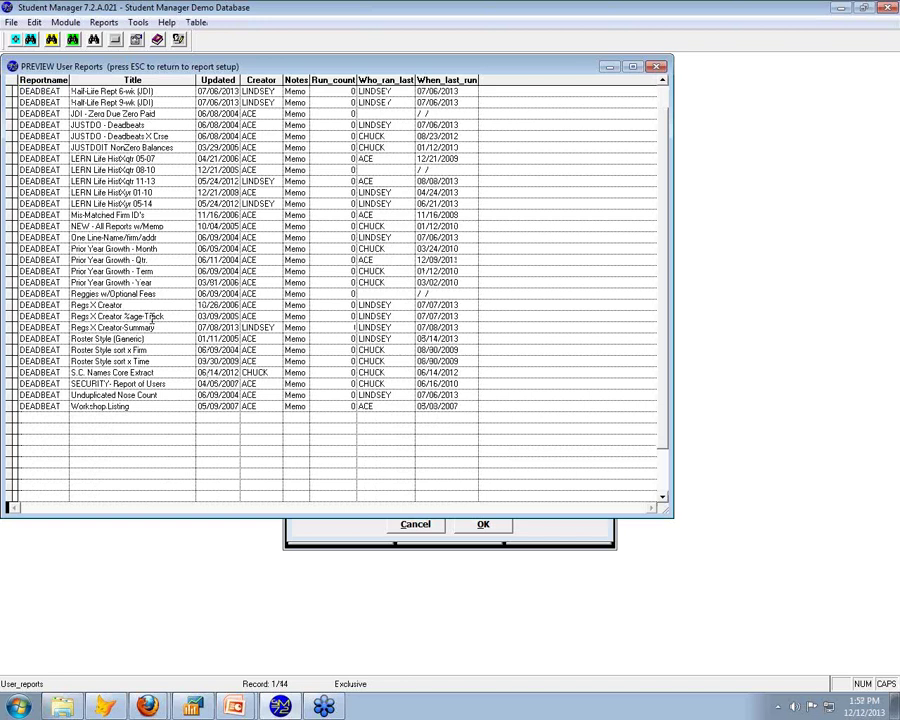
key(Escape)
Step: Run the Deadbeat query for course numbers beginning with 13, including the due and paid amounts
click(484, 522)
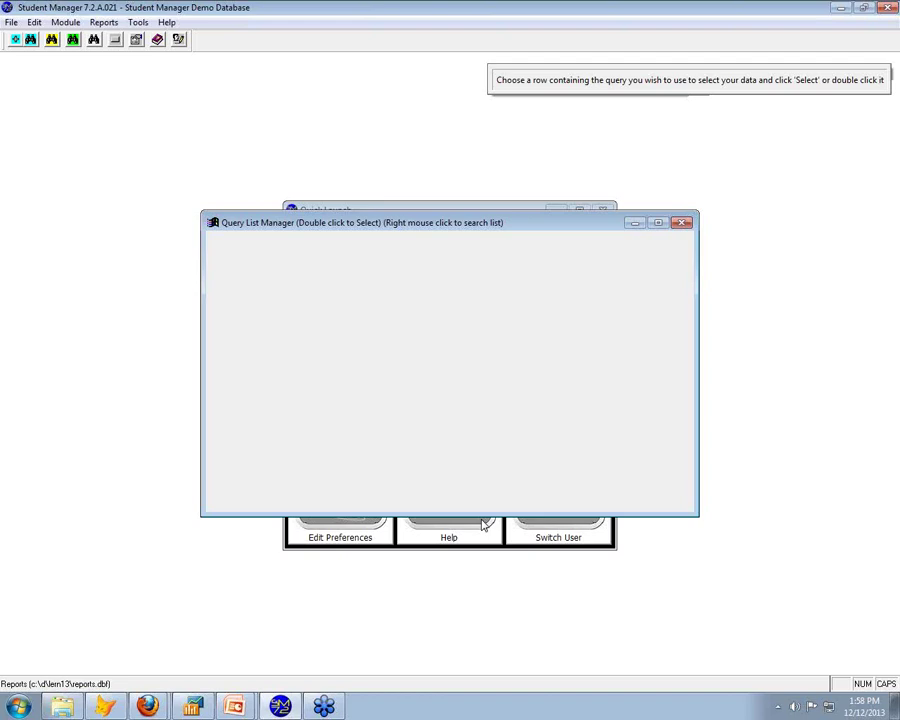
click(268, 497)
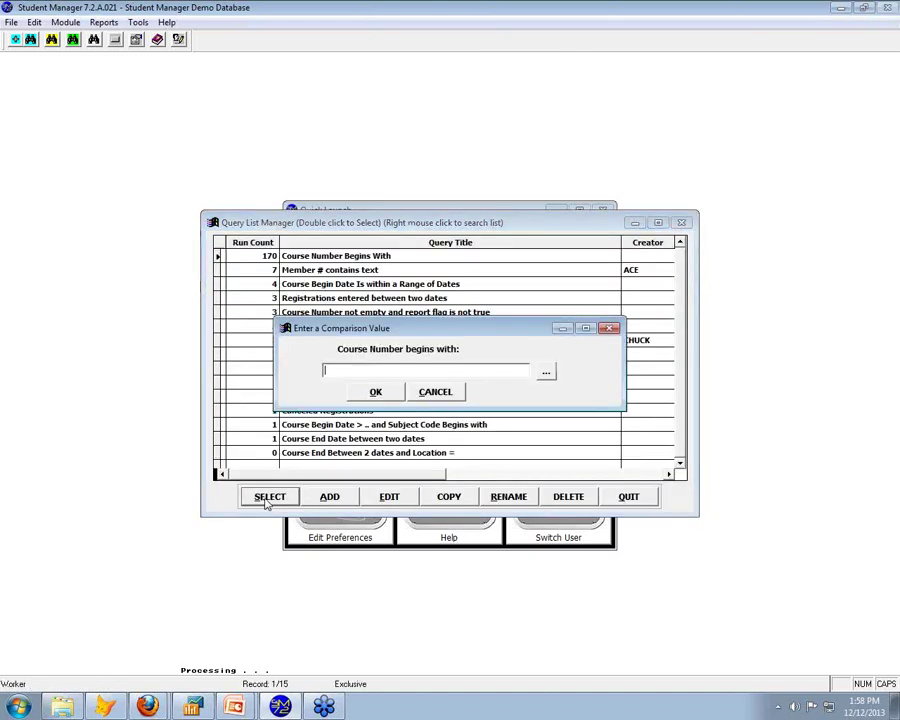
text(13)
click(372, 394)
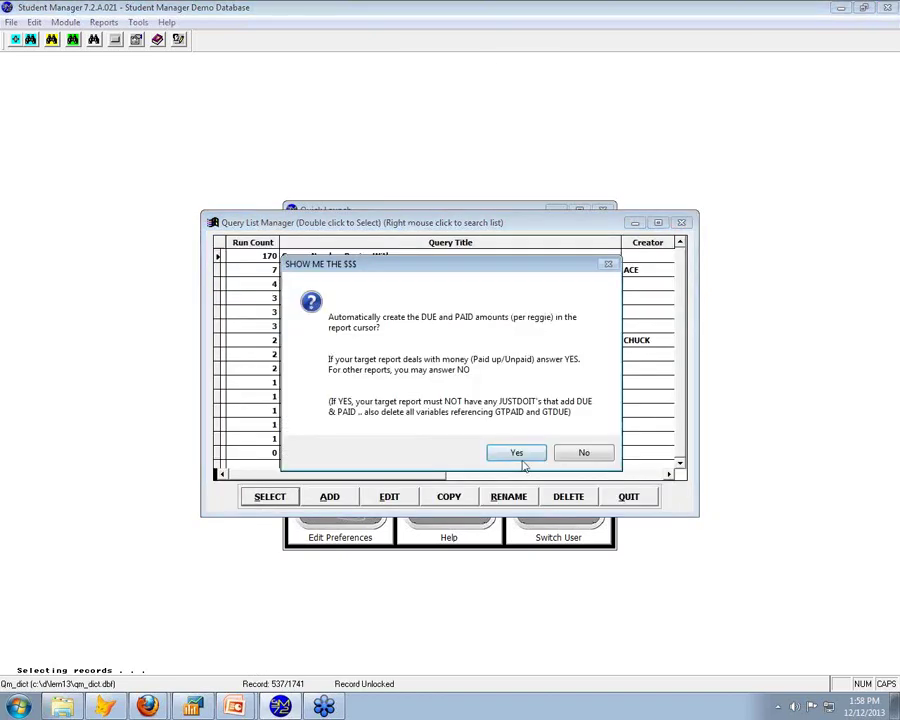
click(516, 453)
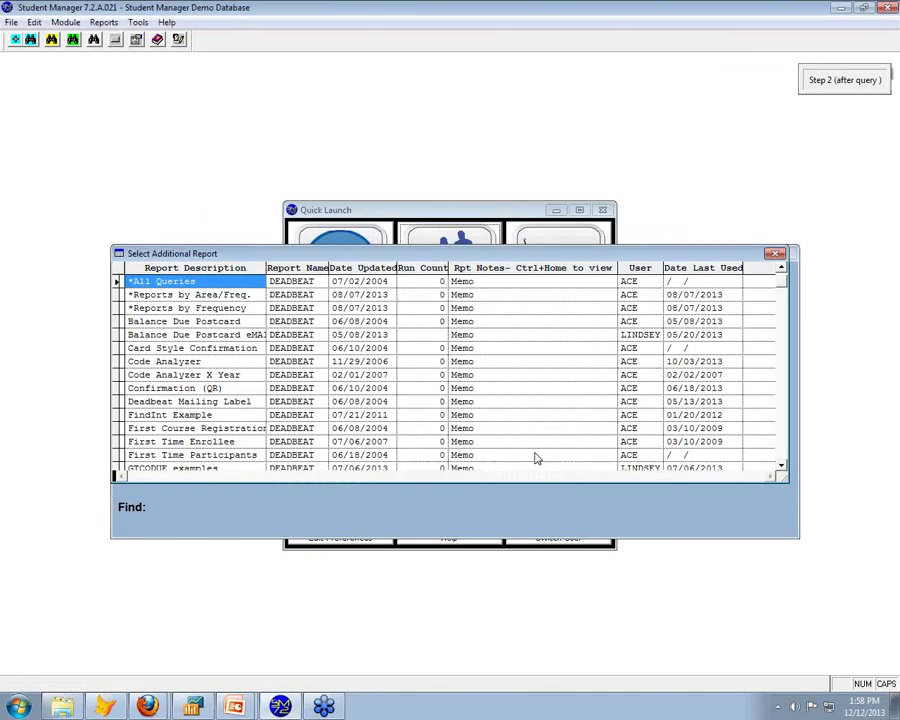
Step: Generate the summary count of registrations by user with the percentage of blank tracking codes, and enlarge its preview to 100%
double_click(222, 349)
double_click(520, 282)
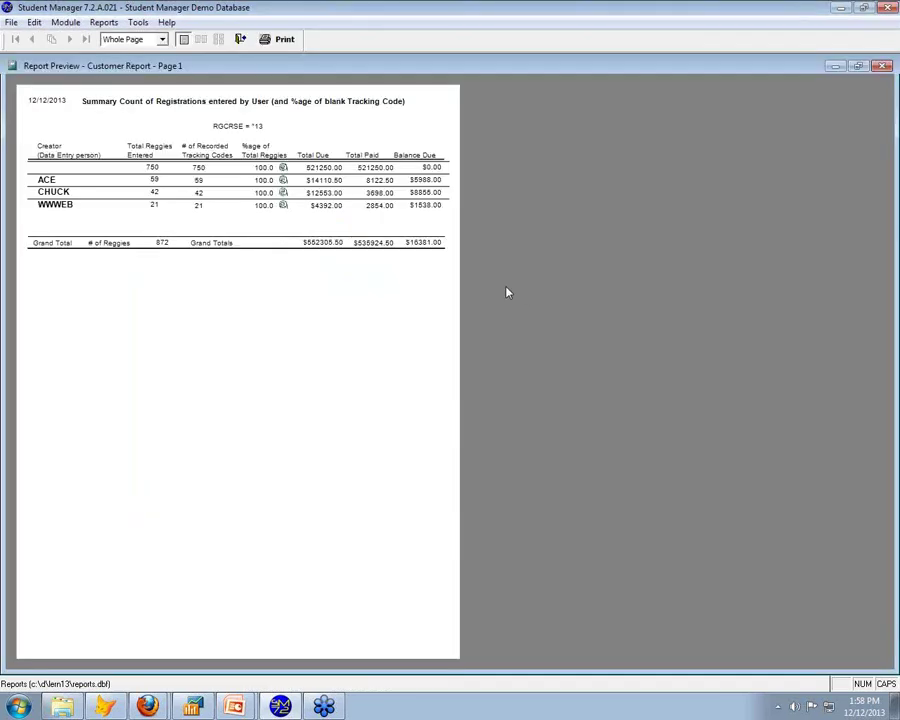
click(195, 171)
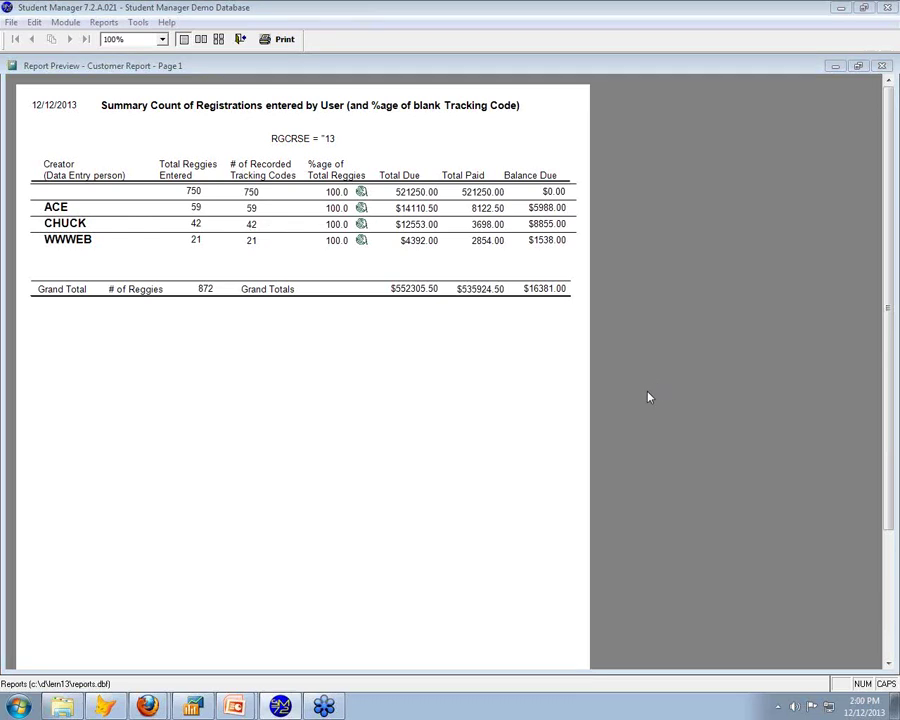
Step: Close the report preview and switch to the PowerPoint slide show to present the ACEware 2014 Conference slide
click(240, 39)
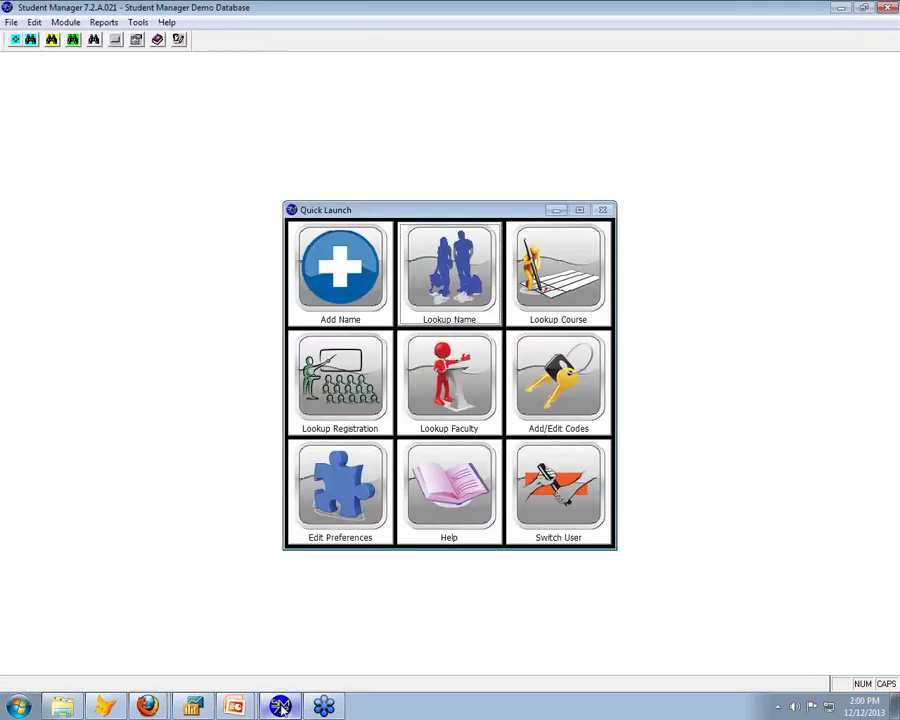
mouse_move(250, 710)
click(234, 676)
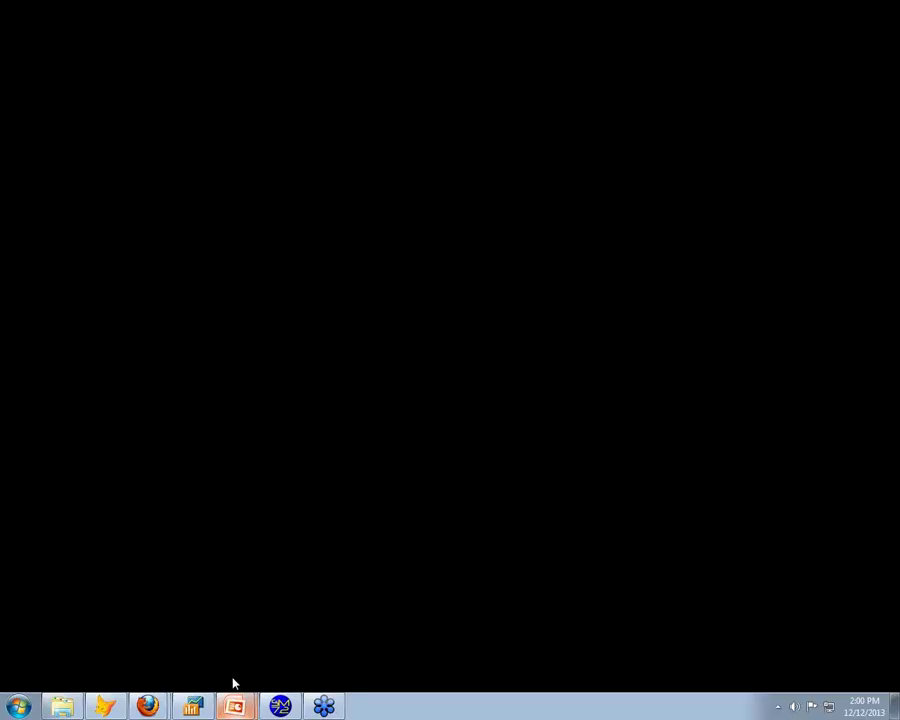
click(279, 598)
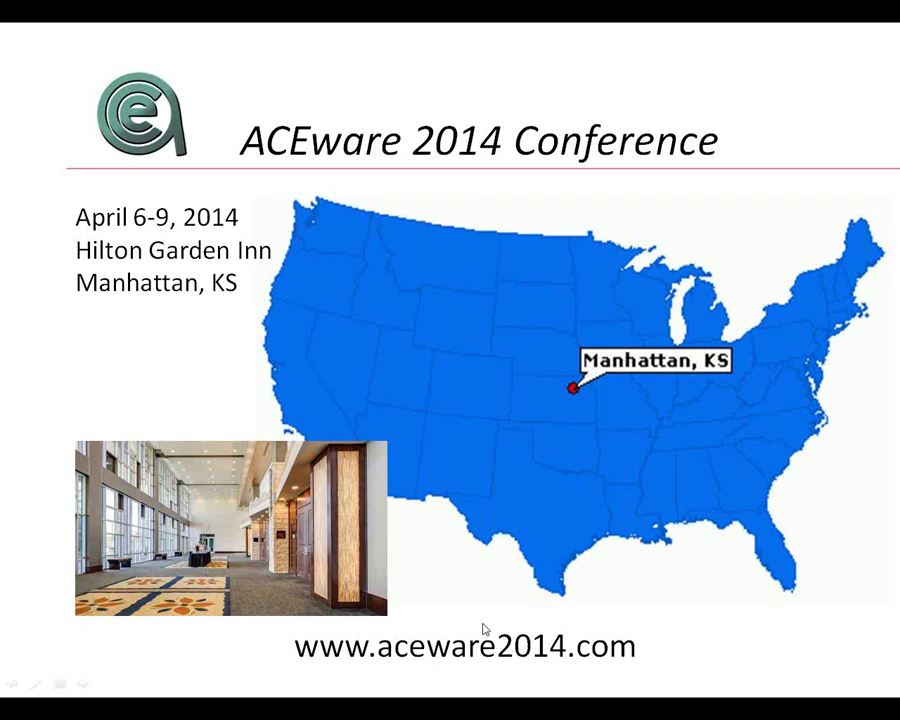
Step: Switch to Student Manager, look up course 12FACE101B, view its record and close it
key(alt+Tab)
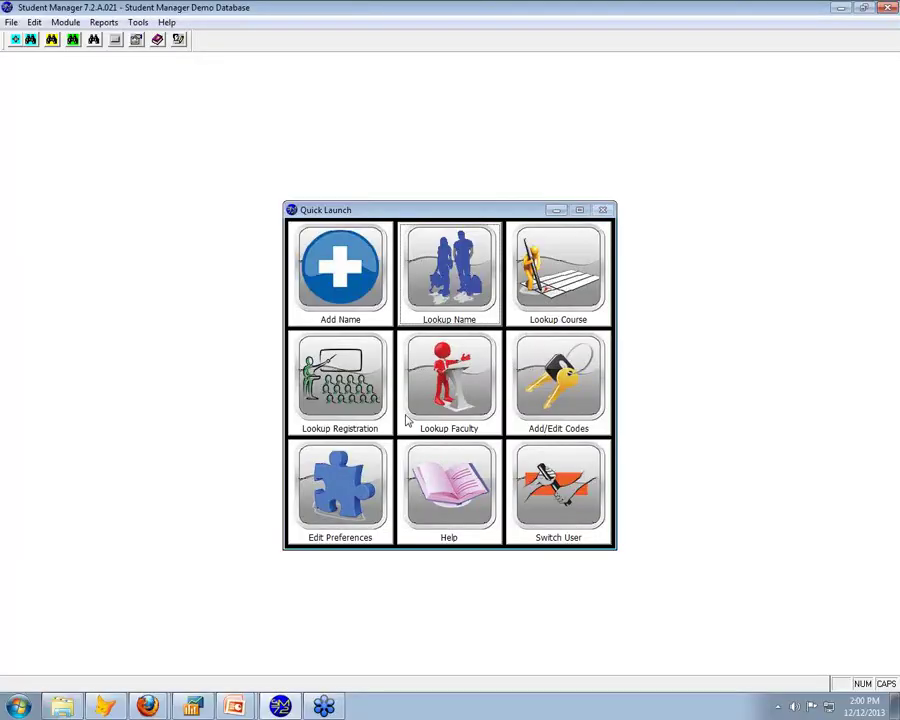
click(540, 289)
key(Return)
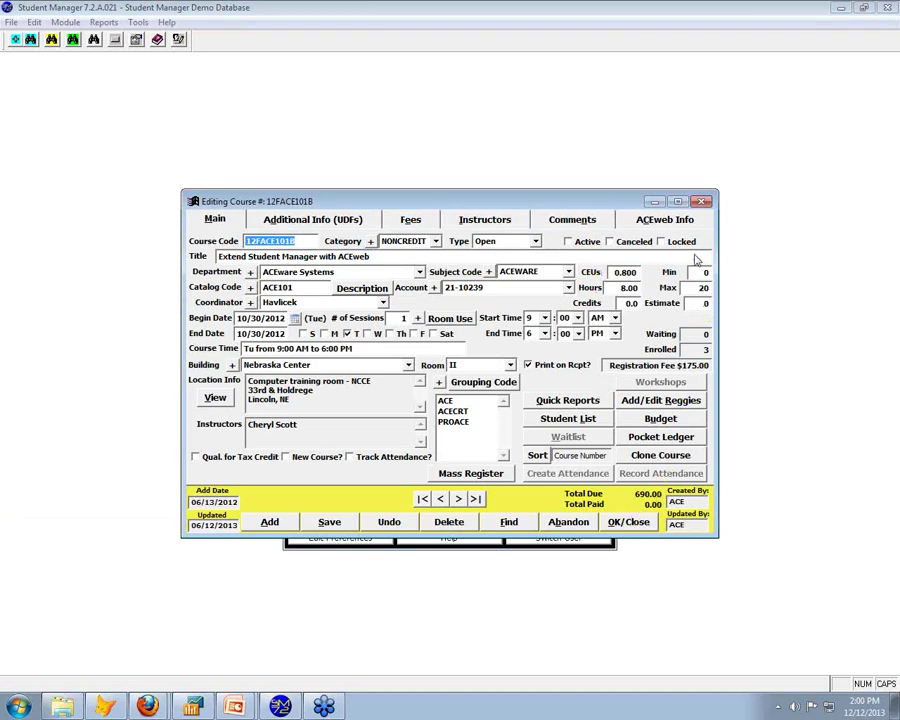
click(620, 528)
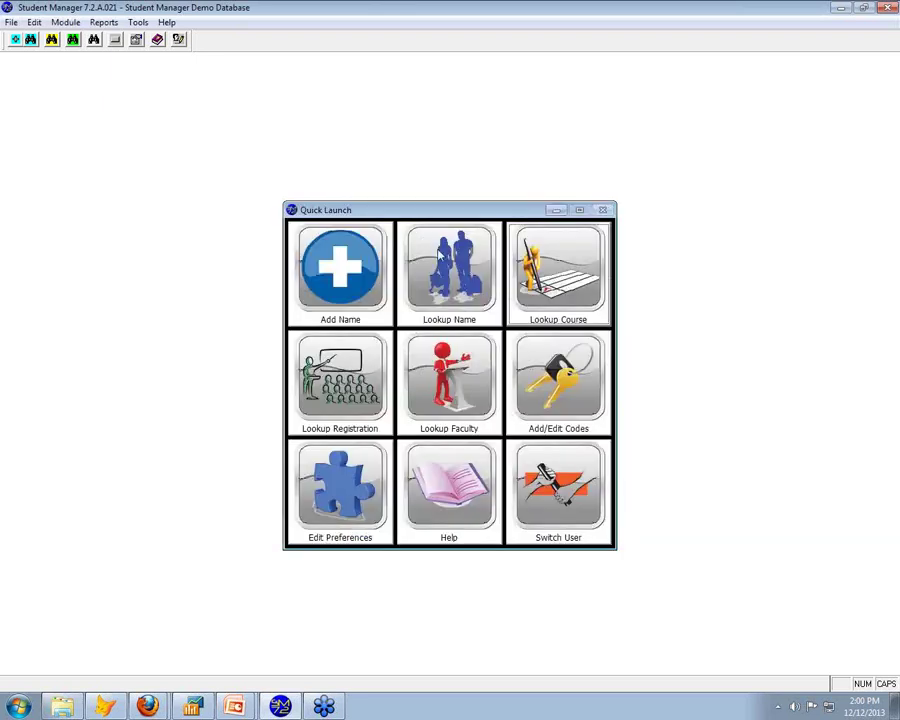
Step: Open the Great Plains Technology Center media coordinator's name record and add a registration for course 13FACE101B
click(440, 272)
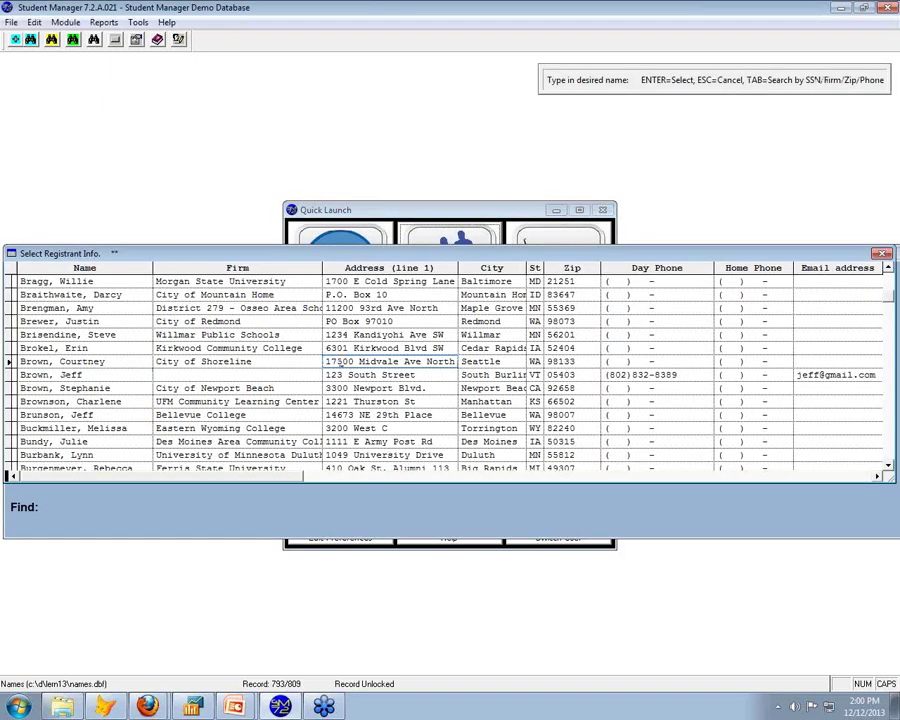
key(Return)
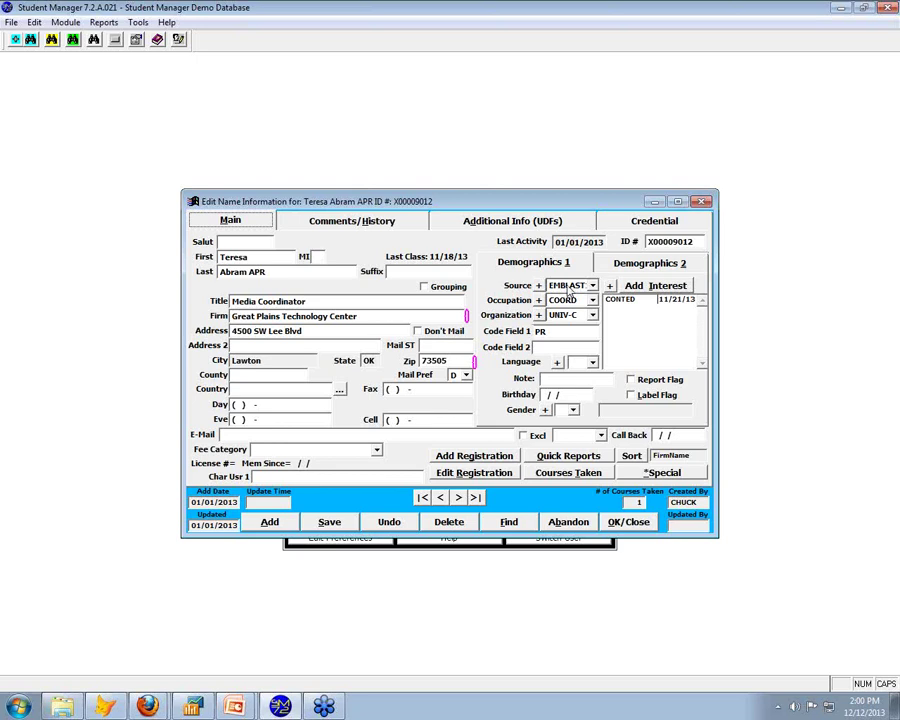
click(482, 455)
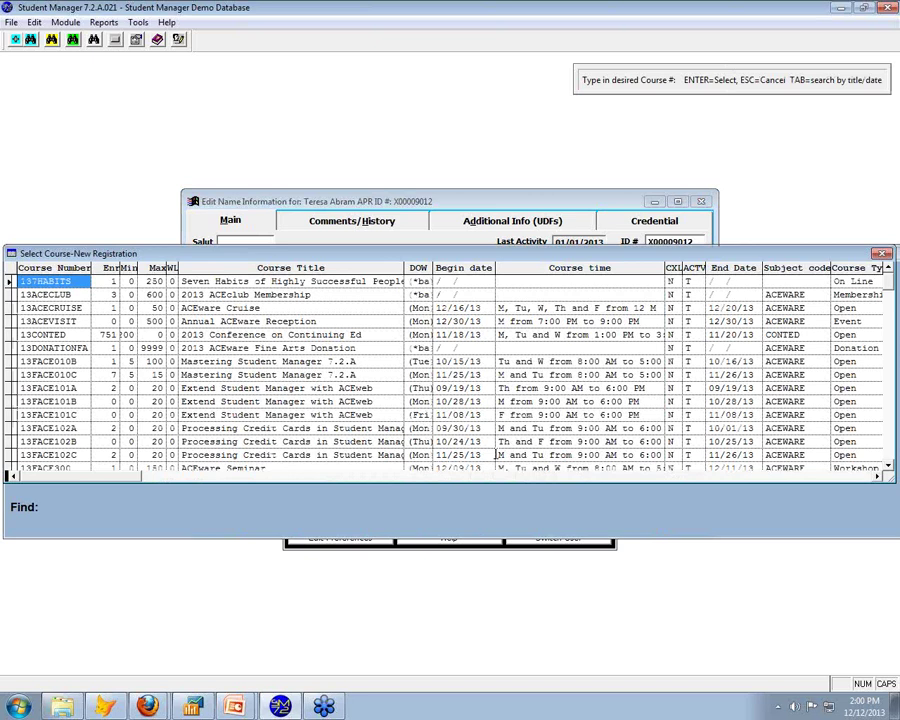
double_click(497, 455)
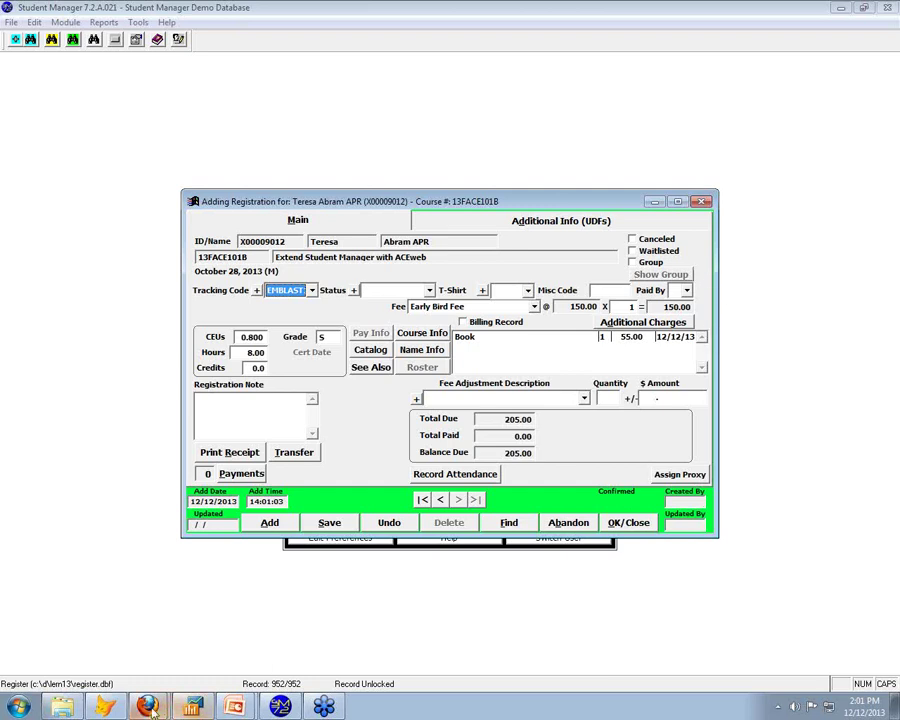
Step: Switch to the ACEware Student Manager Downloads page in Firefox and open the customers' Webinar Archive
mouse_move(148, 706)
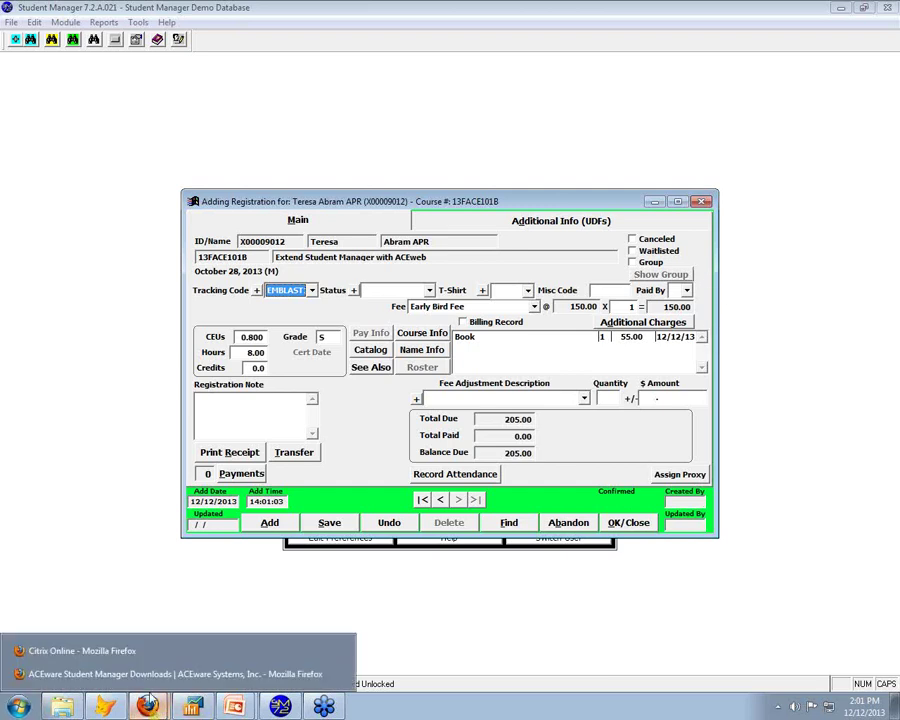
click(145, 674)
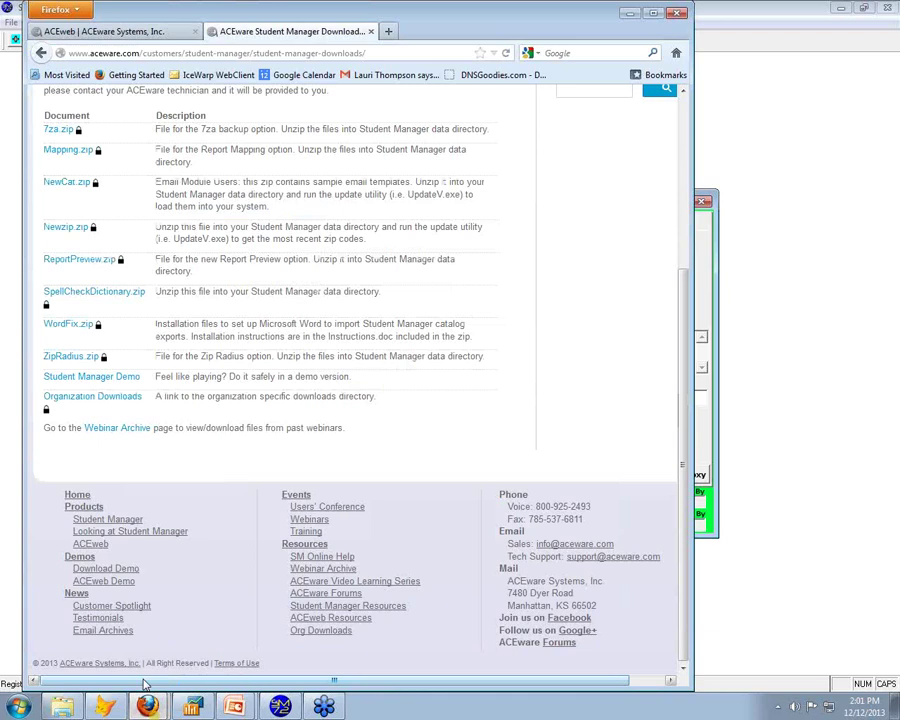
scroll(300, 400, up, 4)
click(418, 232)
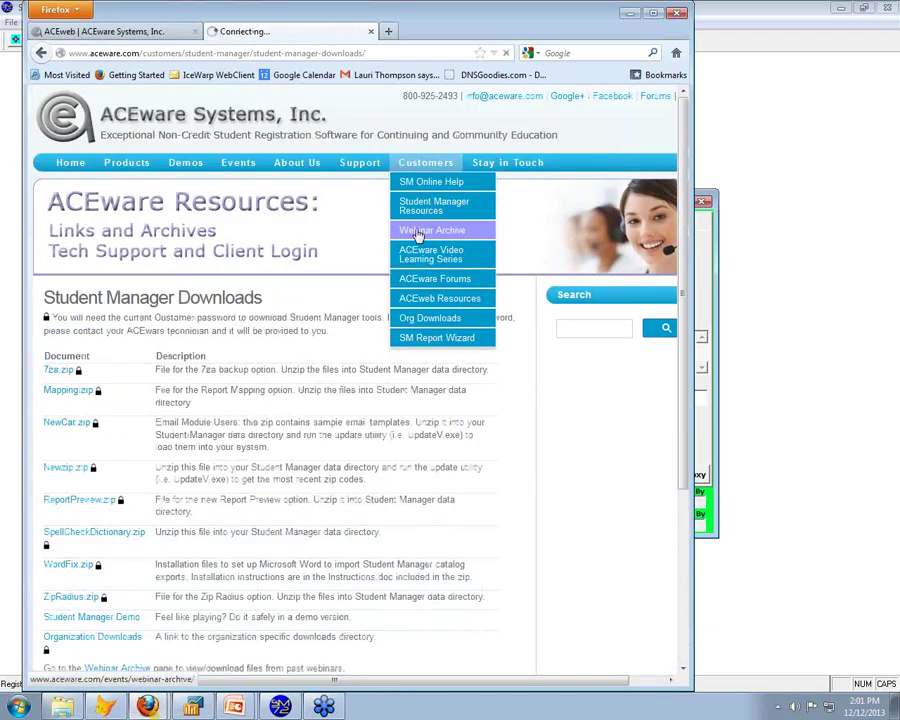